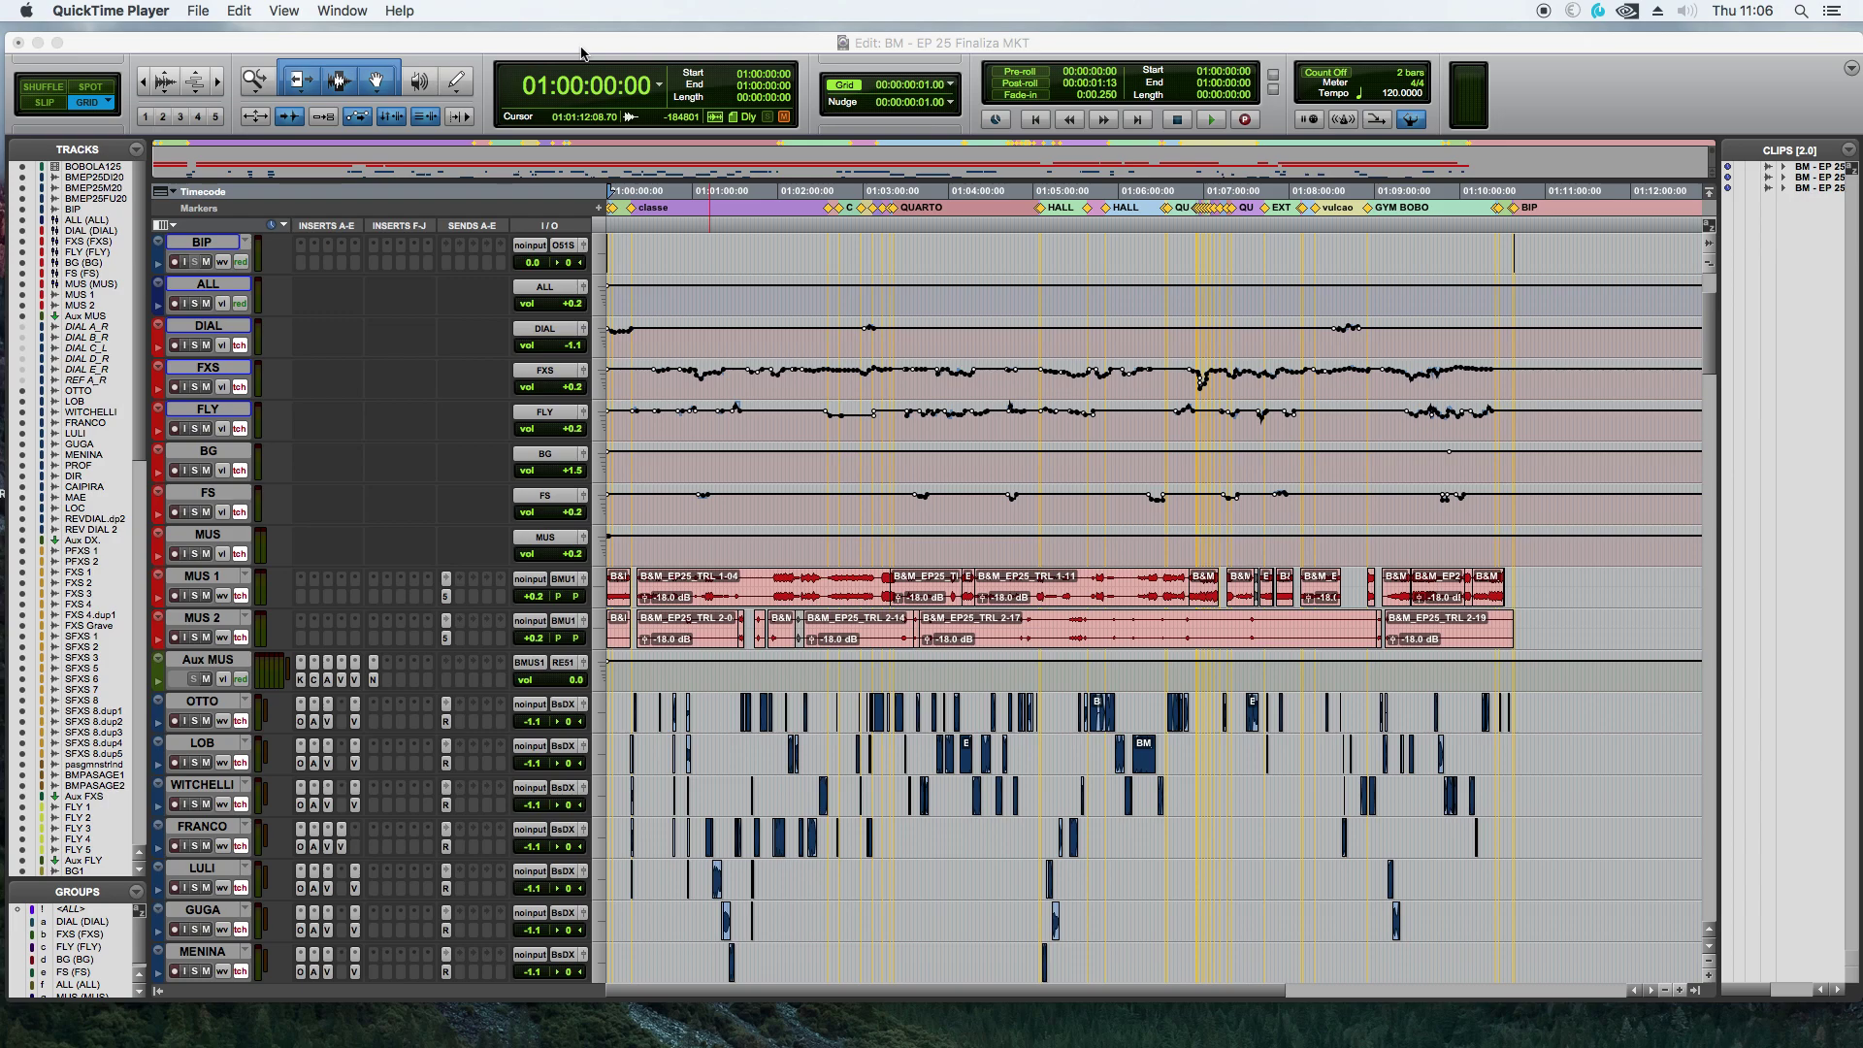
Step: Bring the 'BM - EP 25 Finaliza MKT' session's Edit window to the front
left_click(583, 50)
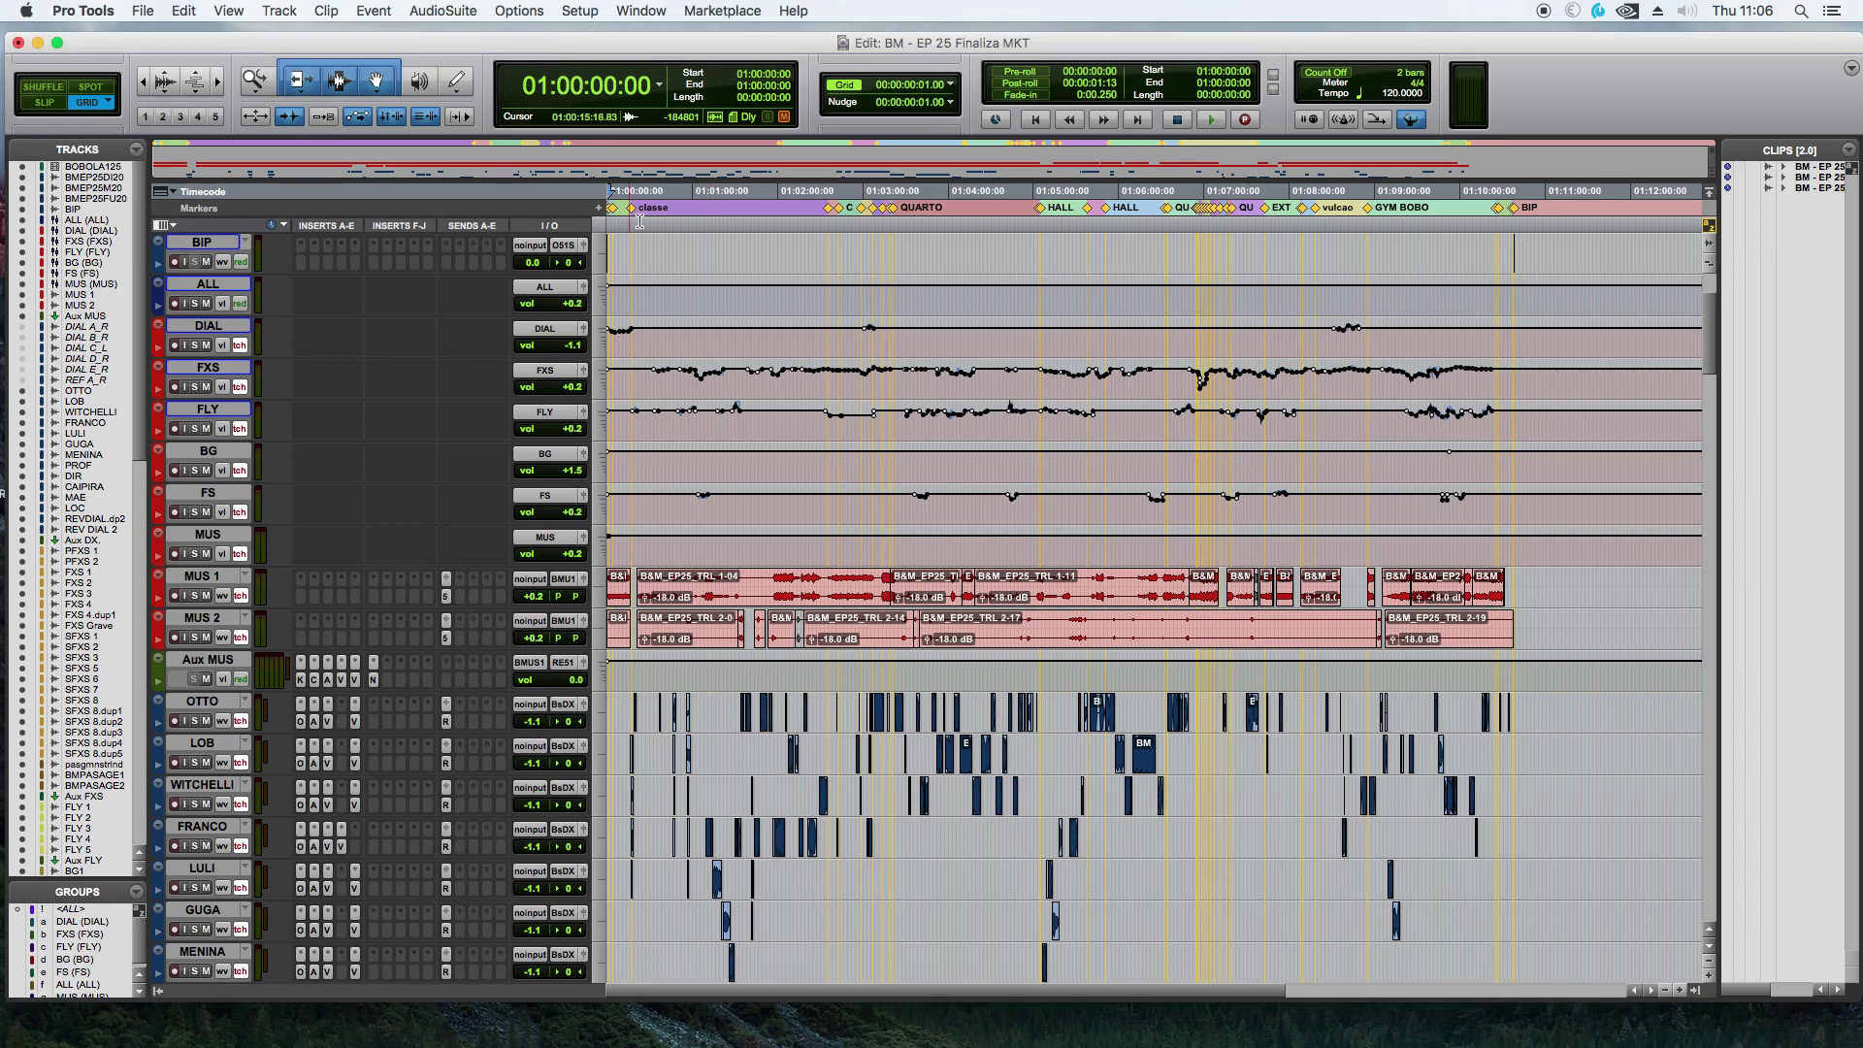
Step: Open I/O Setup on the Bus page listing the session's busses
left_click(585, 17)
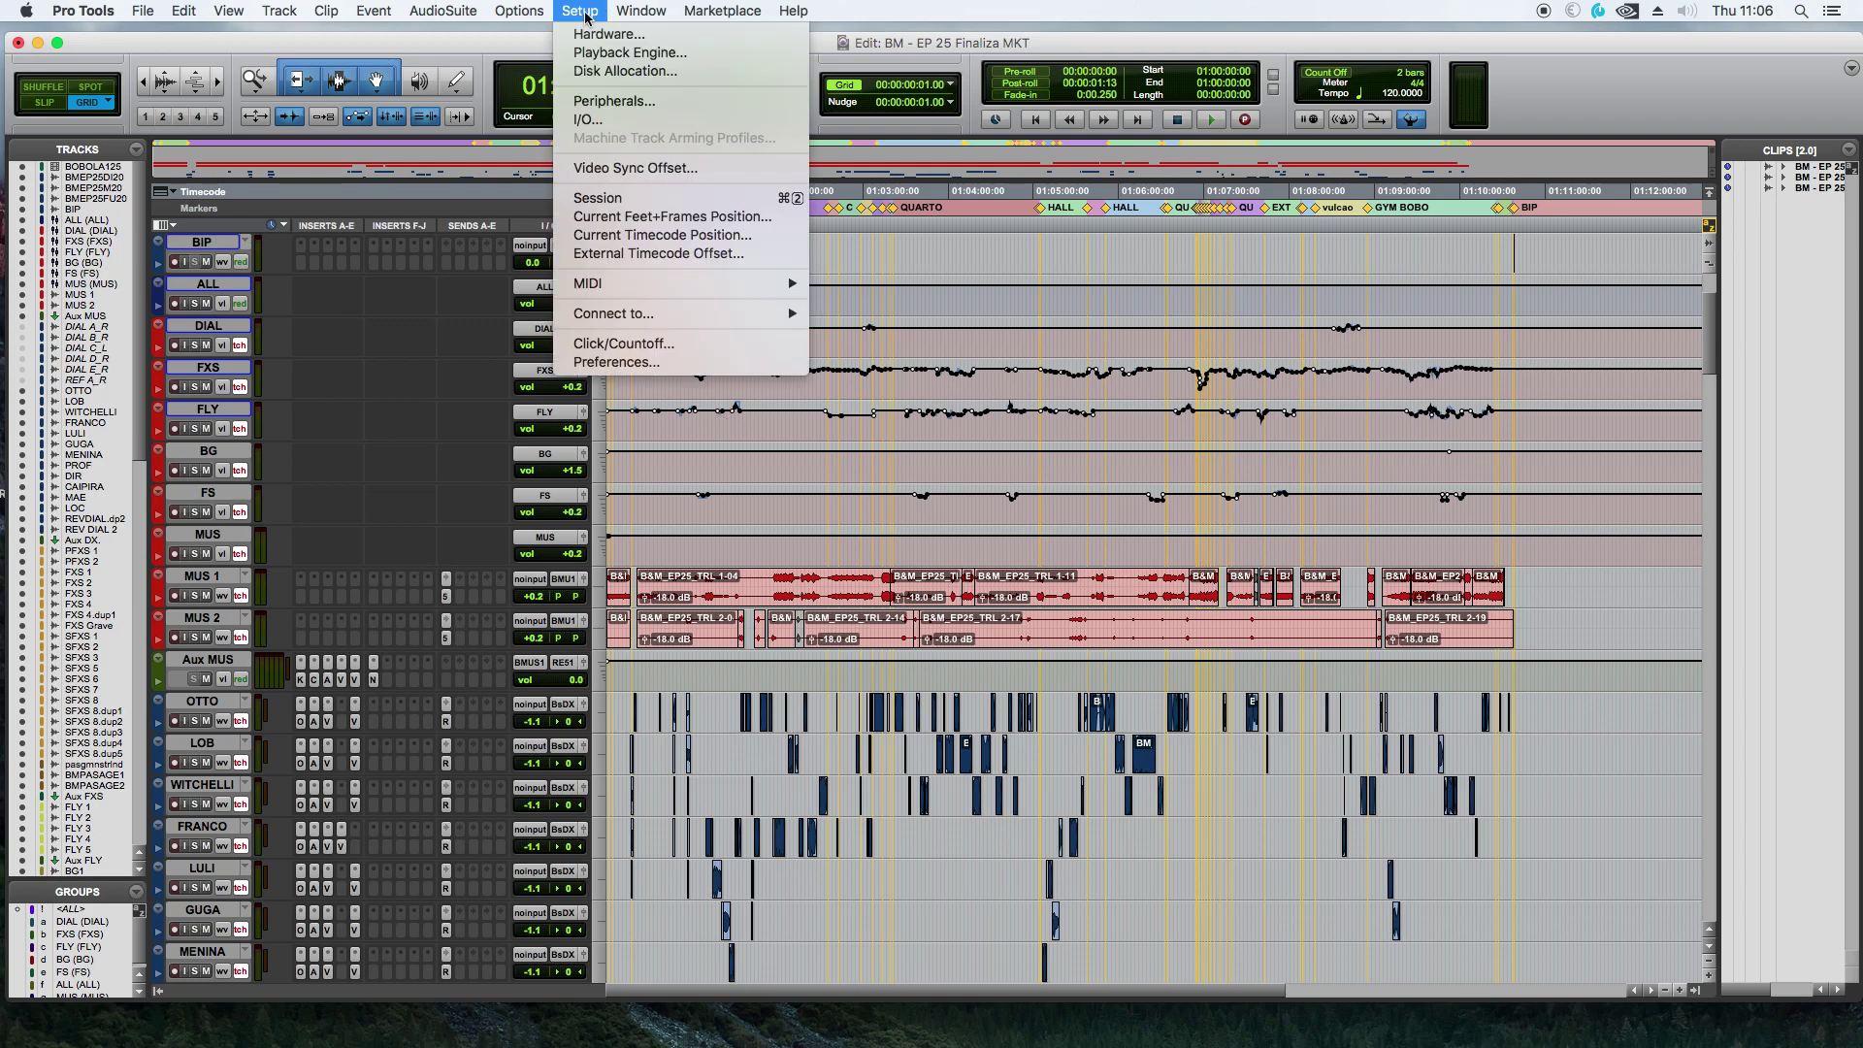
left_click(602, 138)
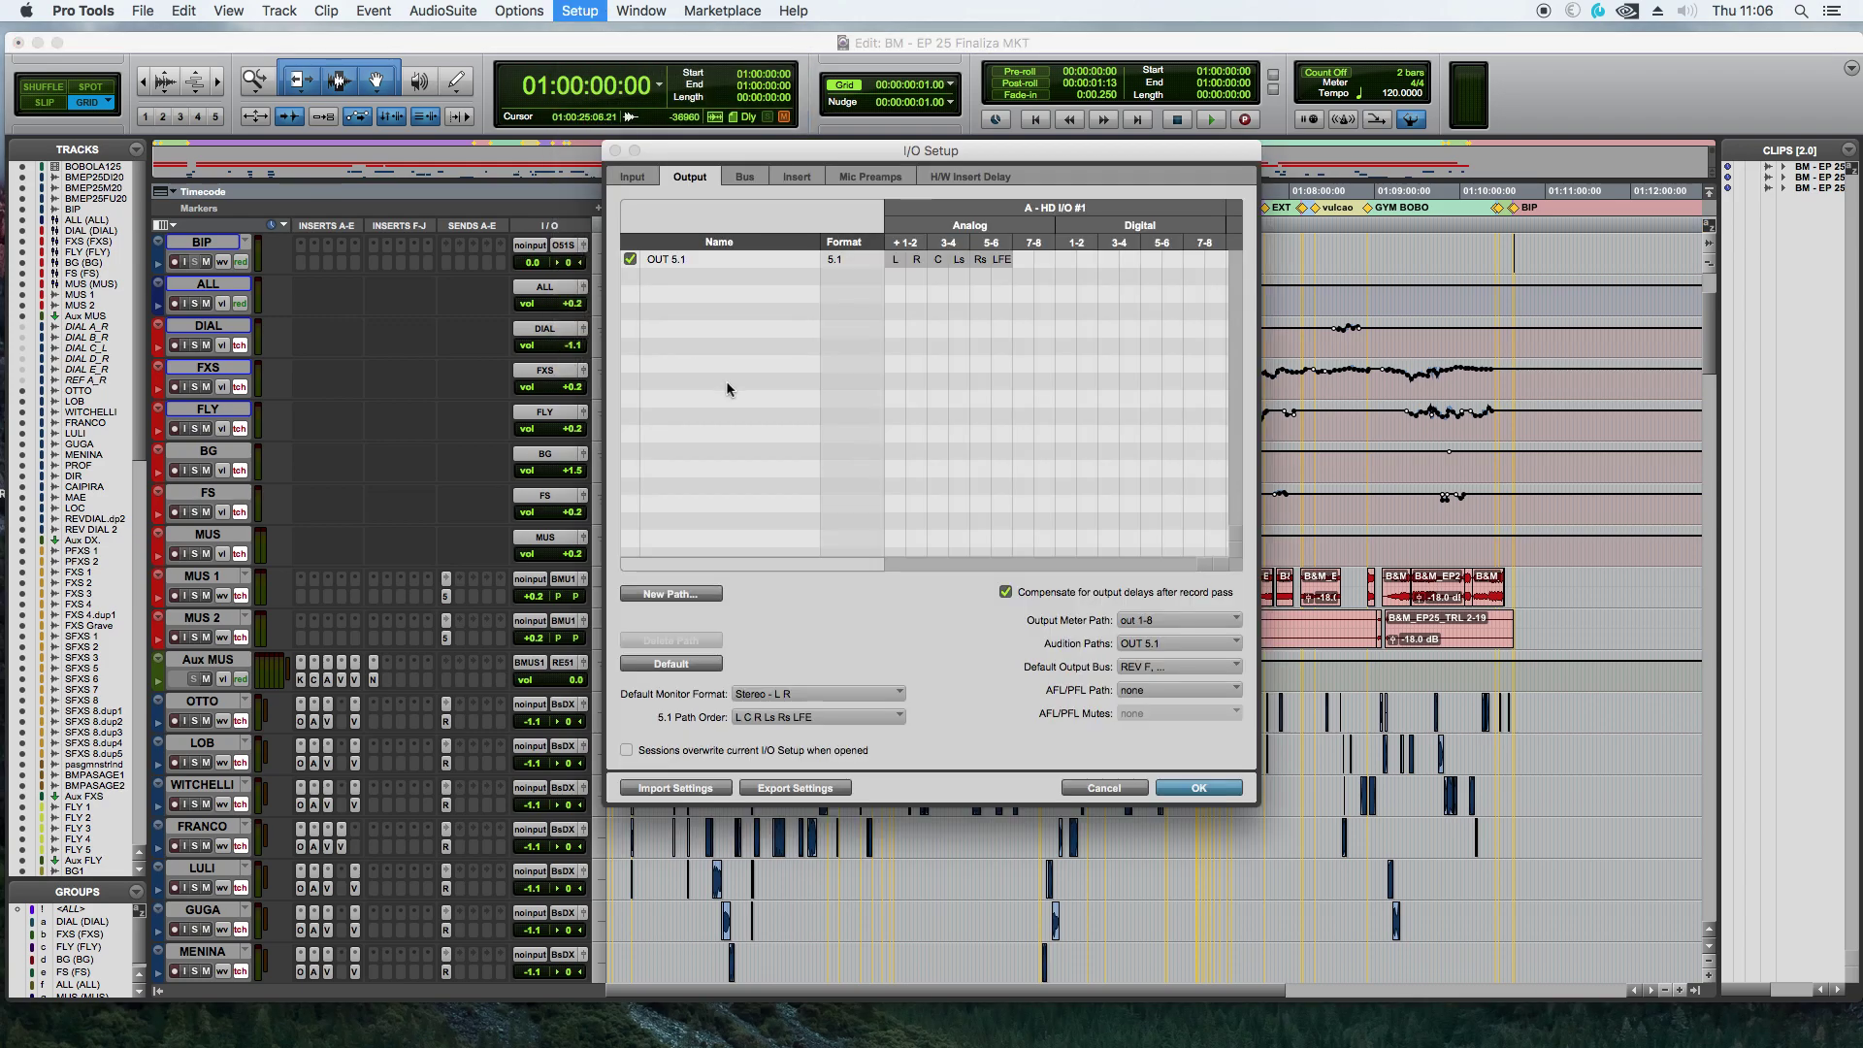
left_click(743, 177)
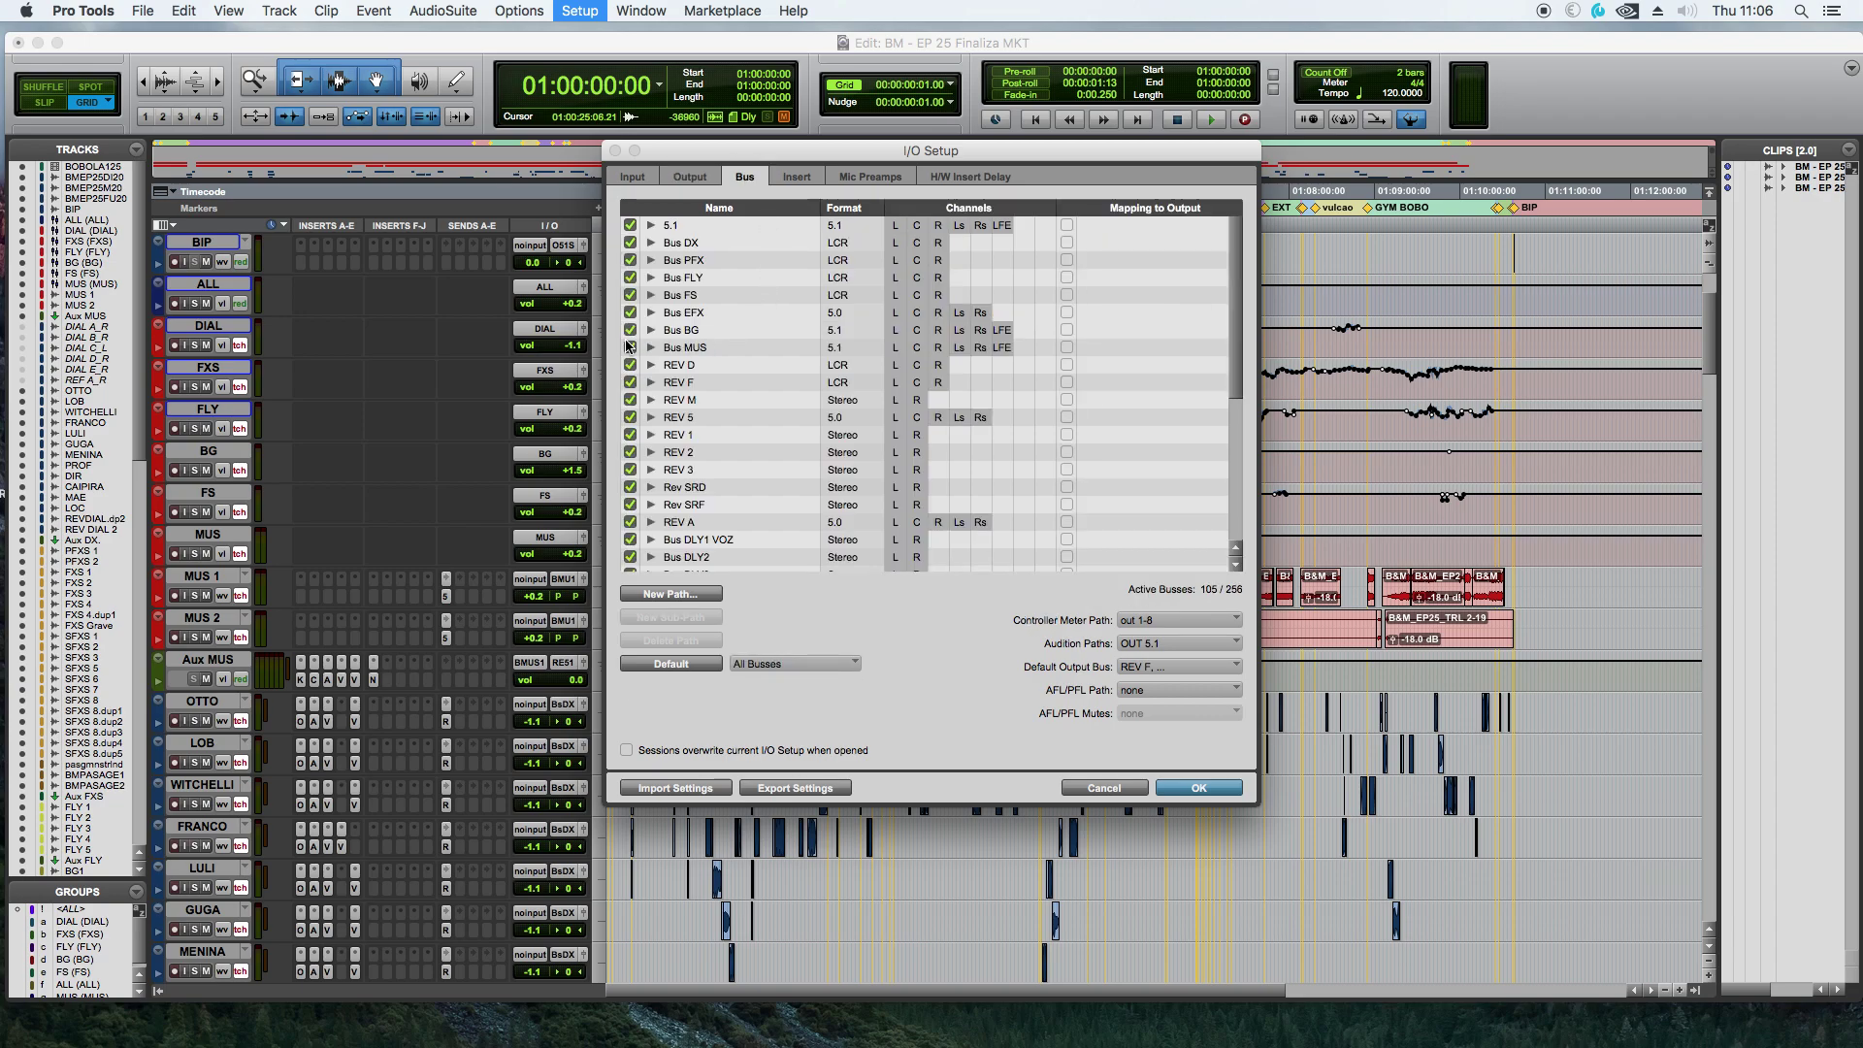
Step: Expand REC 5.1 to check its LCR, 5.0, RsLs and LFE sub-paths, then collapse it
left_click_drag(1234, 364, 1218, 496)
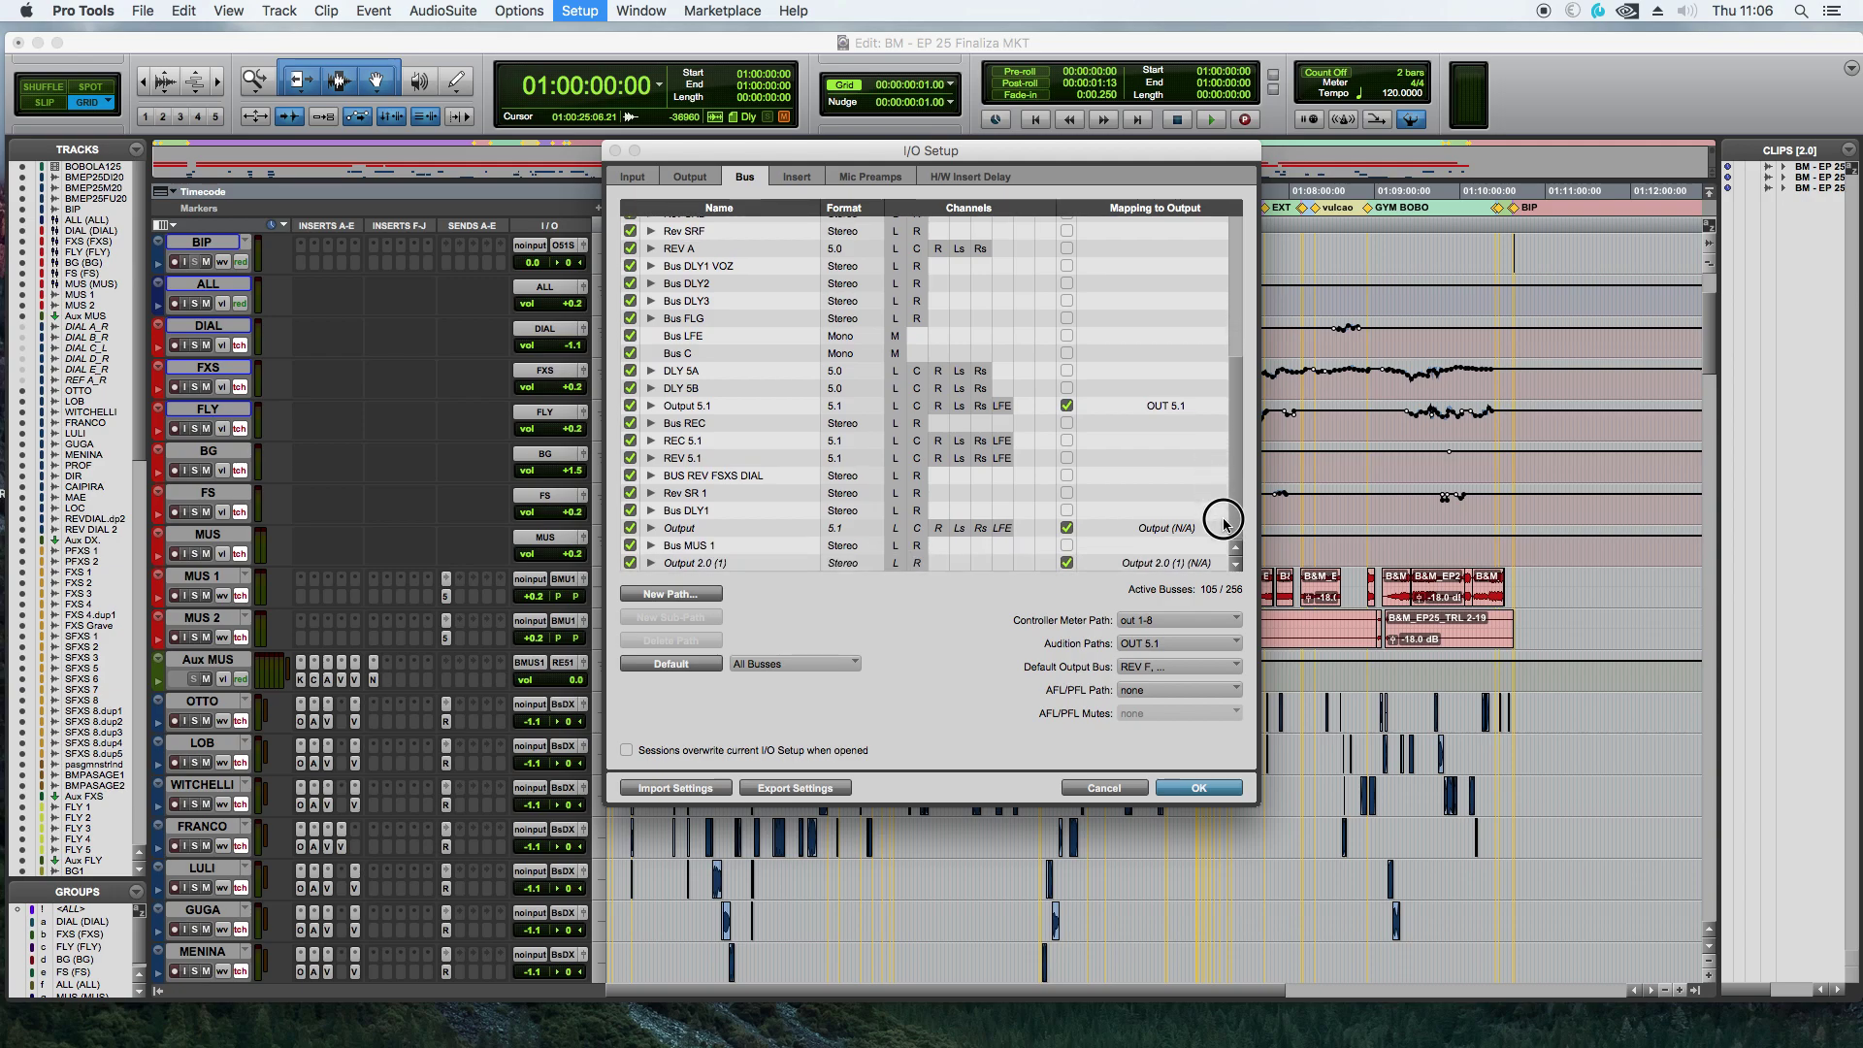
left_click(682, 441)
left_click(651, 440)
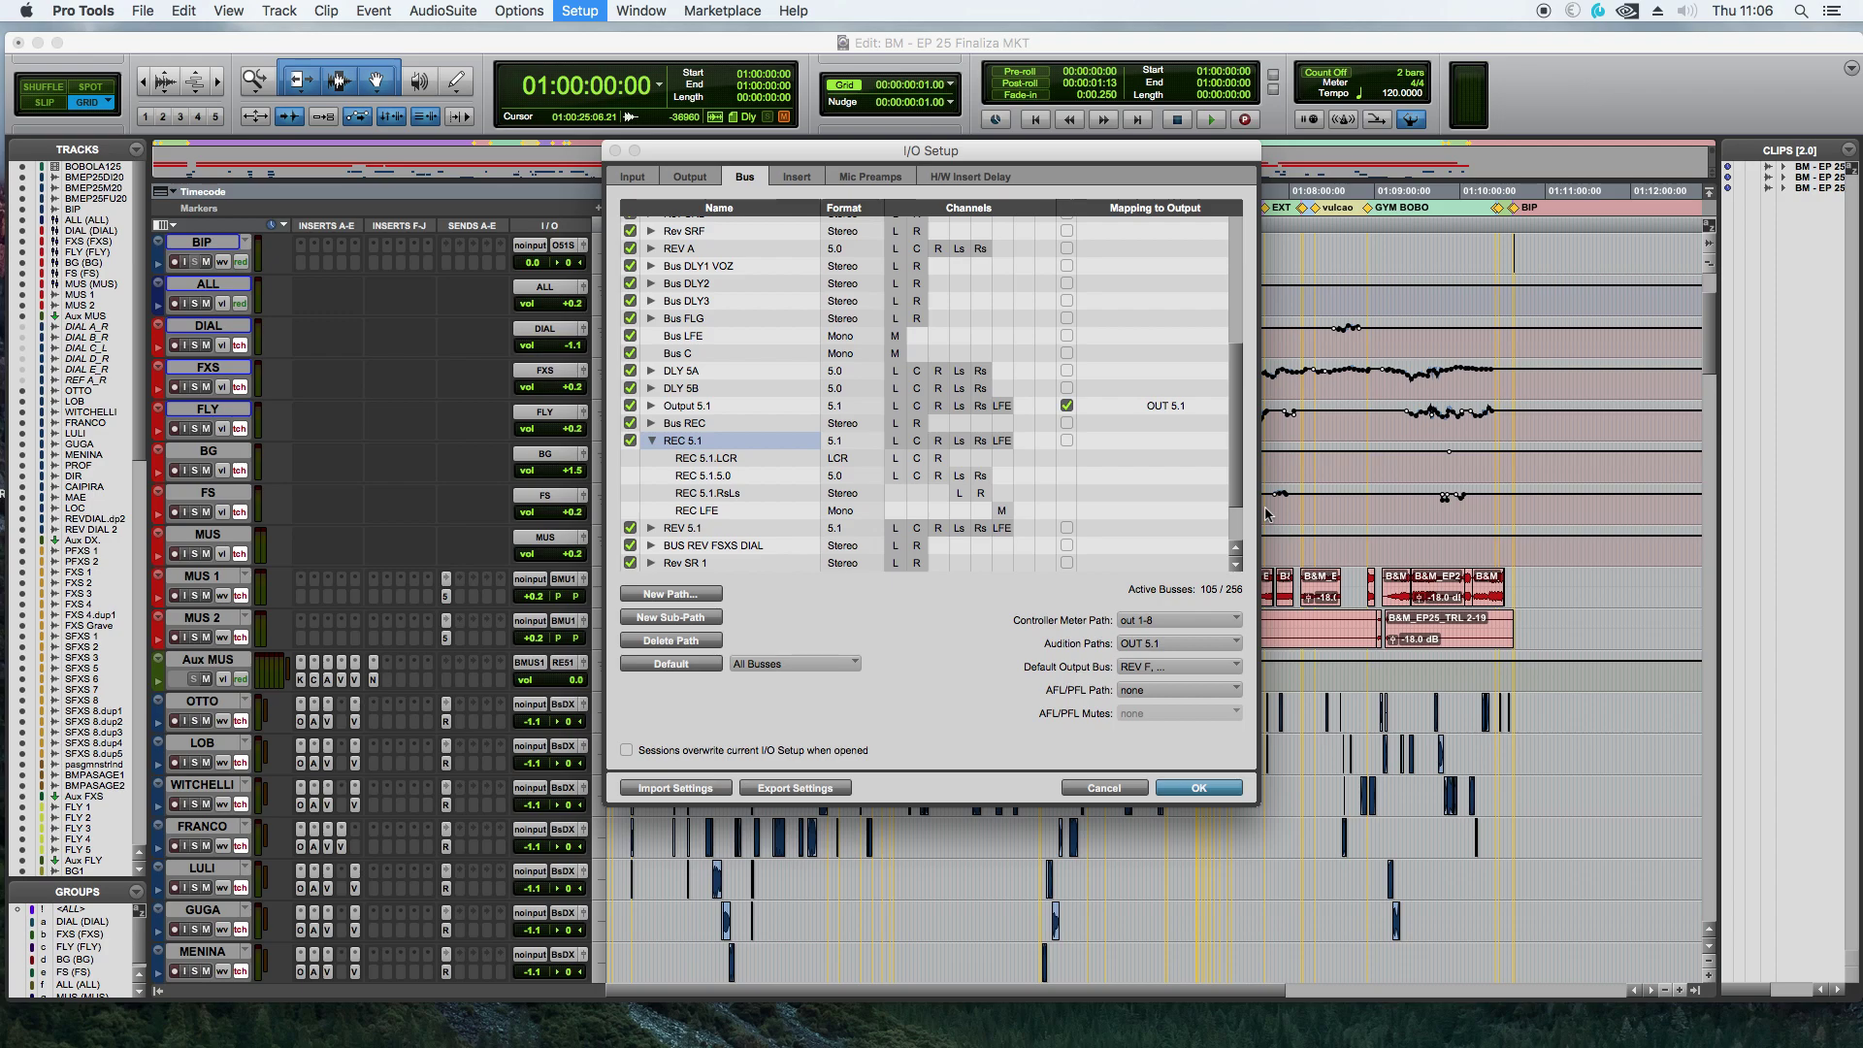
left_click(652, 441)
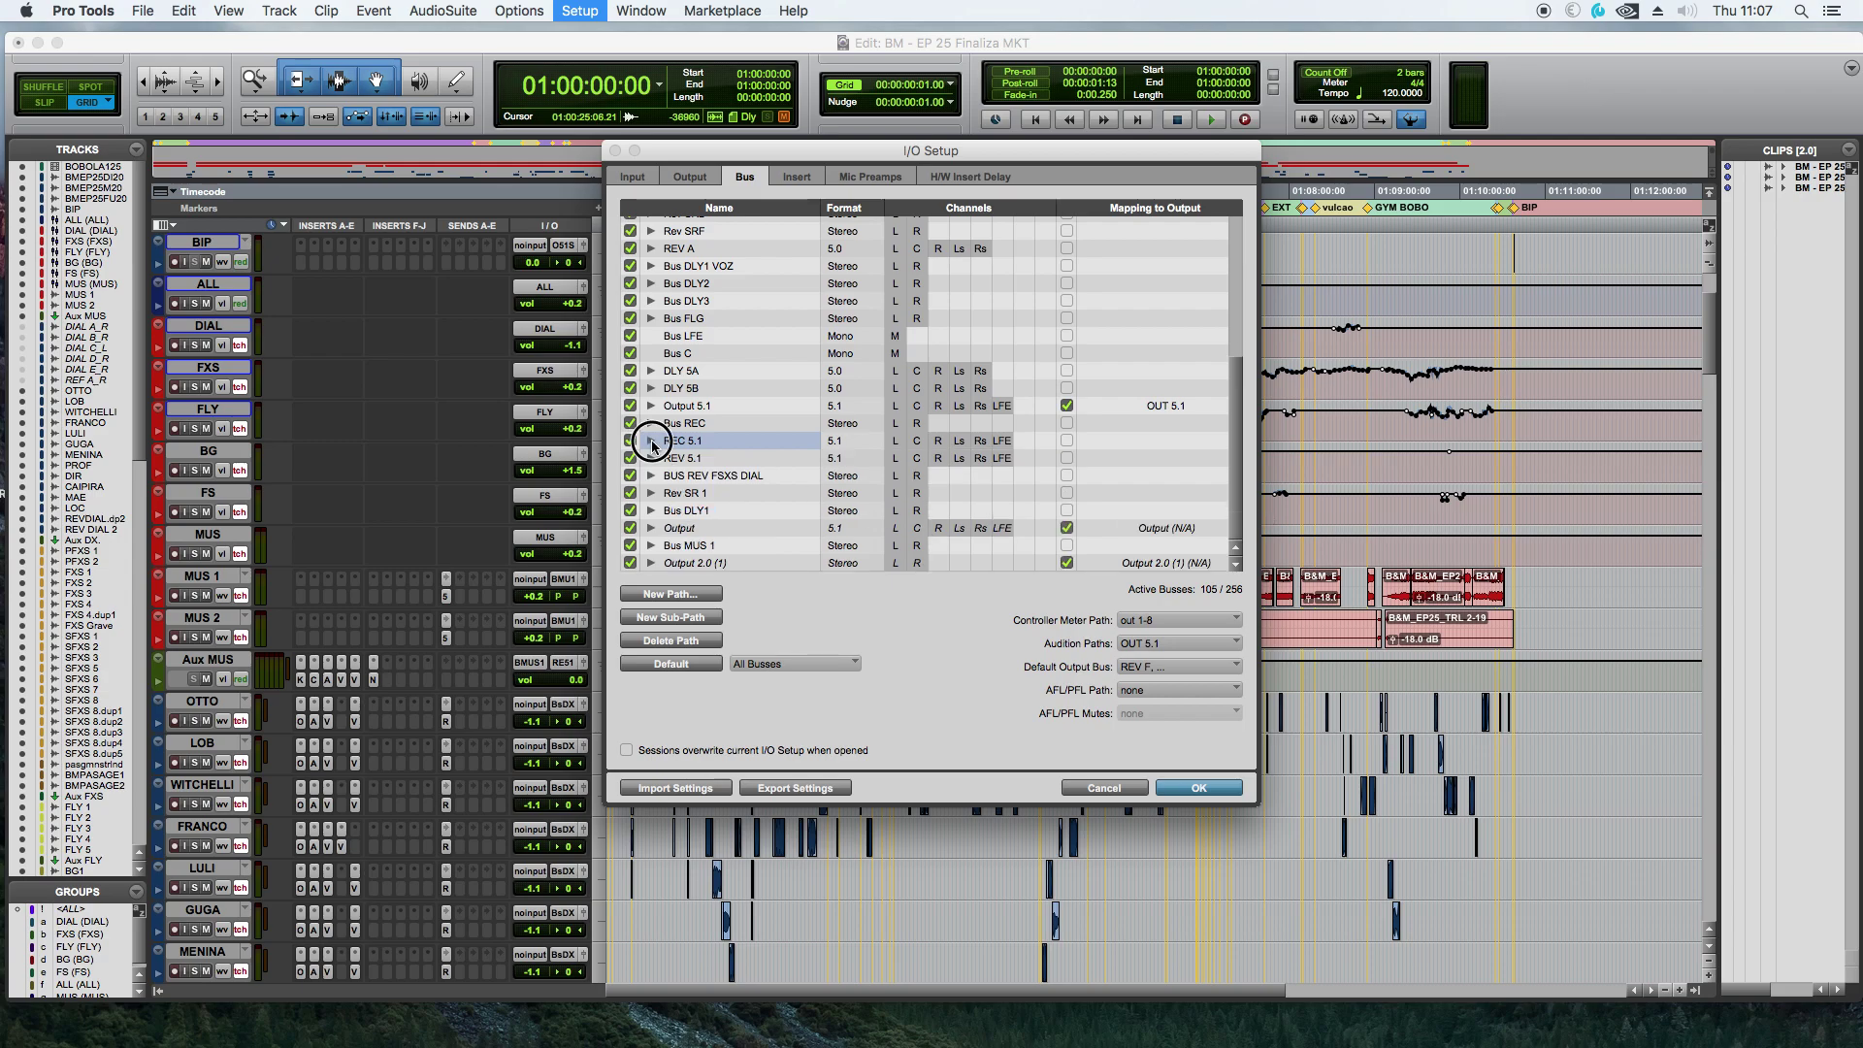
Step: Close I/O Setup and set the tracks to Large height from the OTTO track
left_click(1196, 789)
scroll(155, 626, "down", 4)
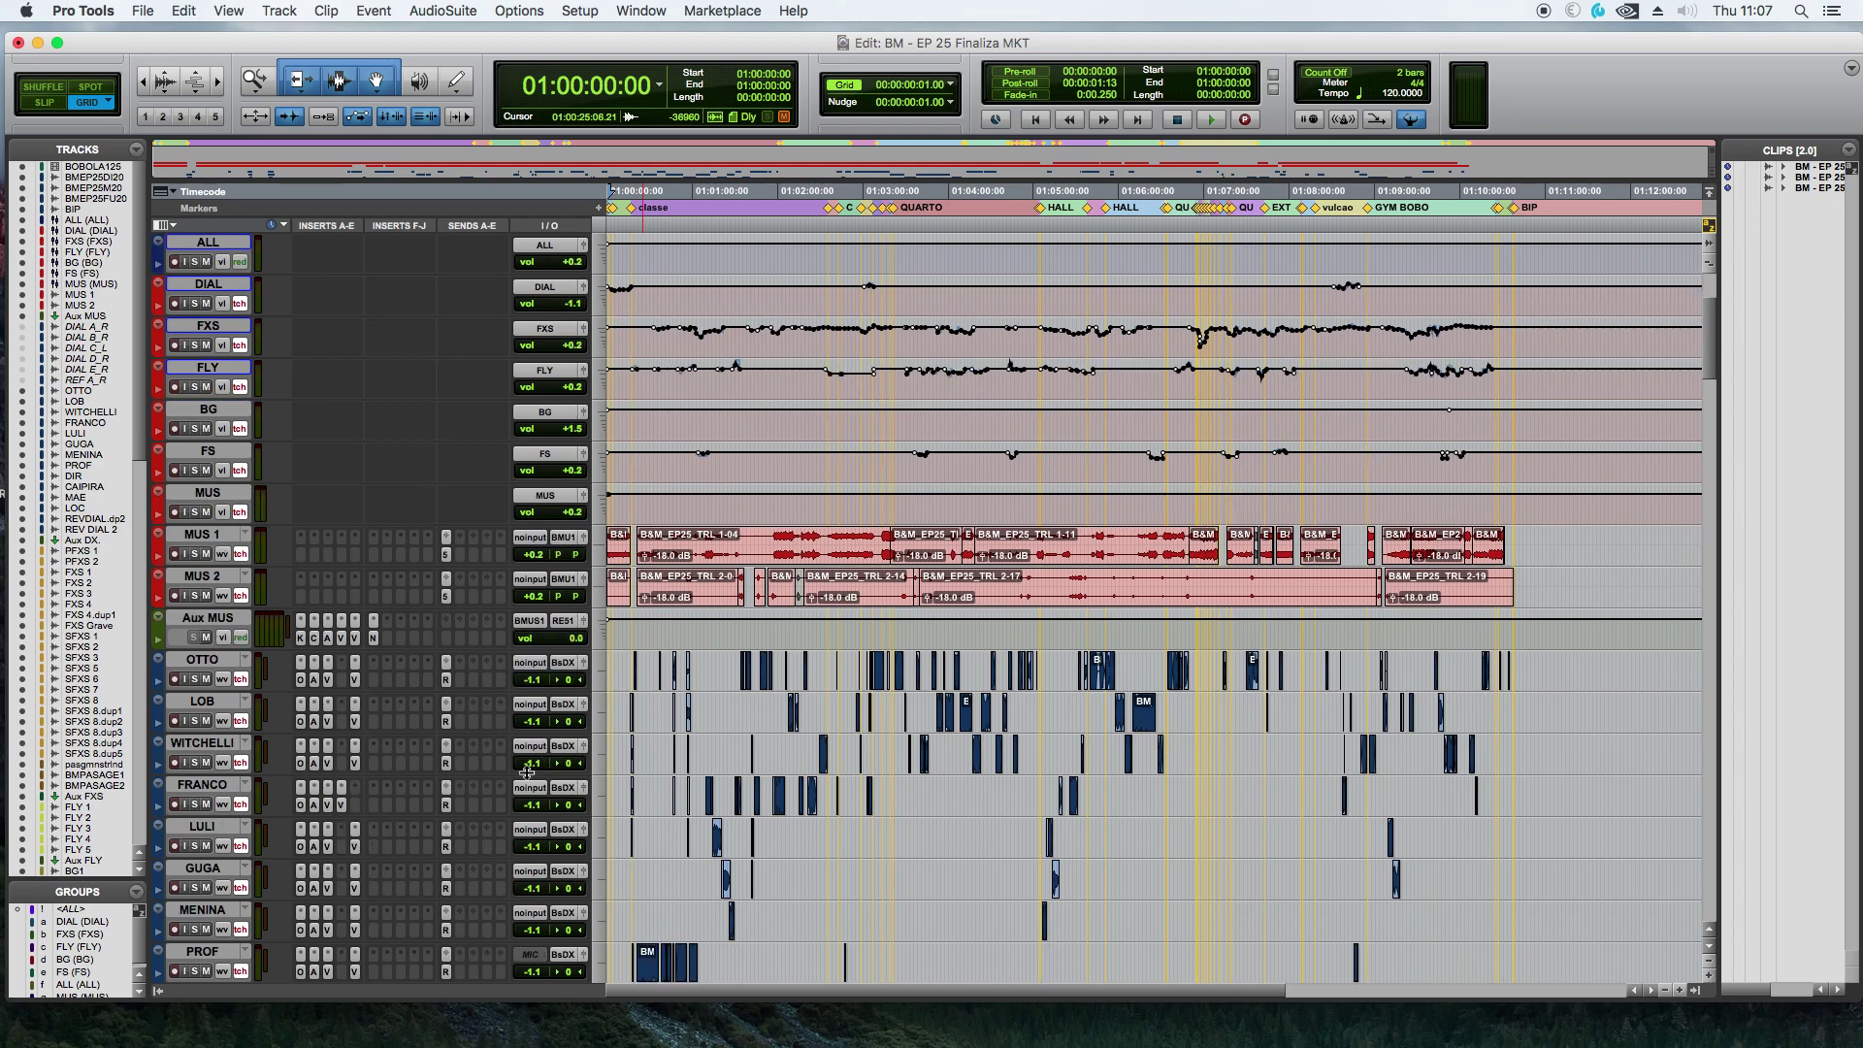
left_click(184, 537)
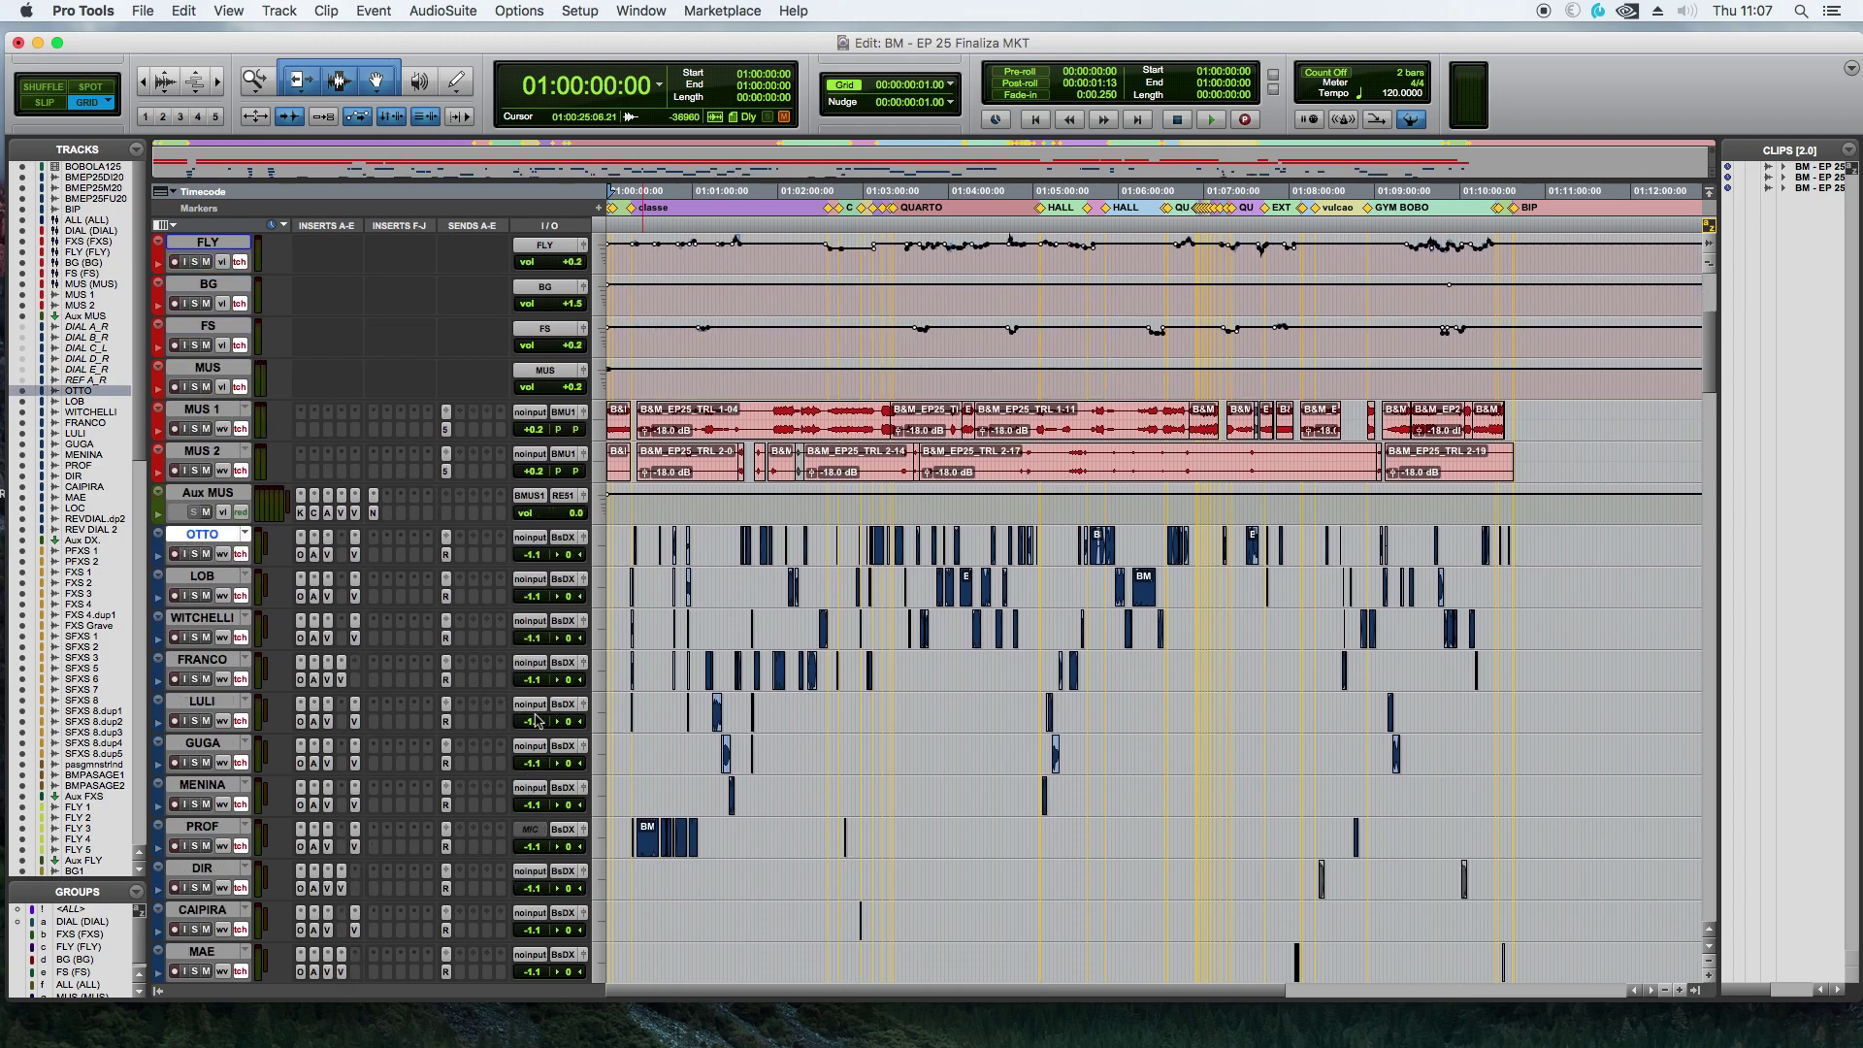
left_click(598, 670)
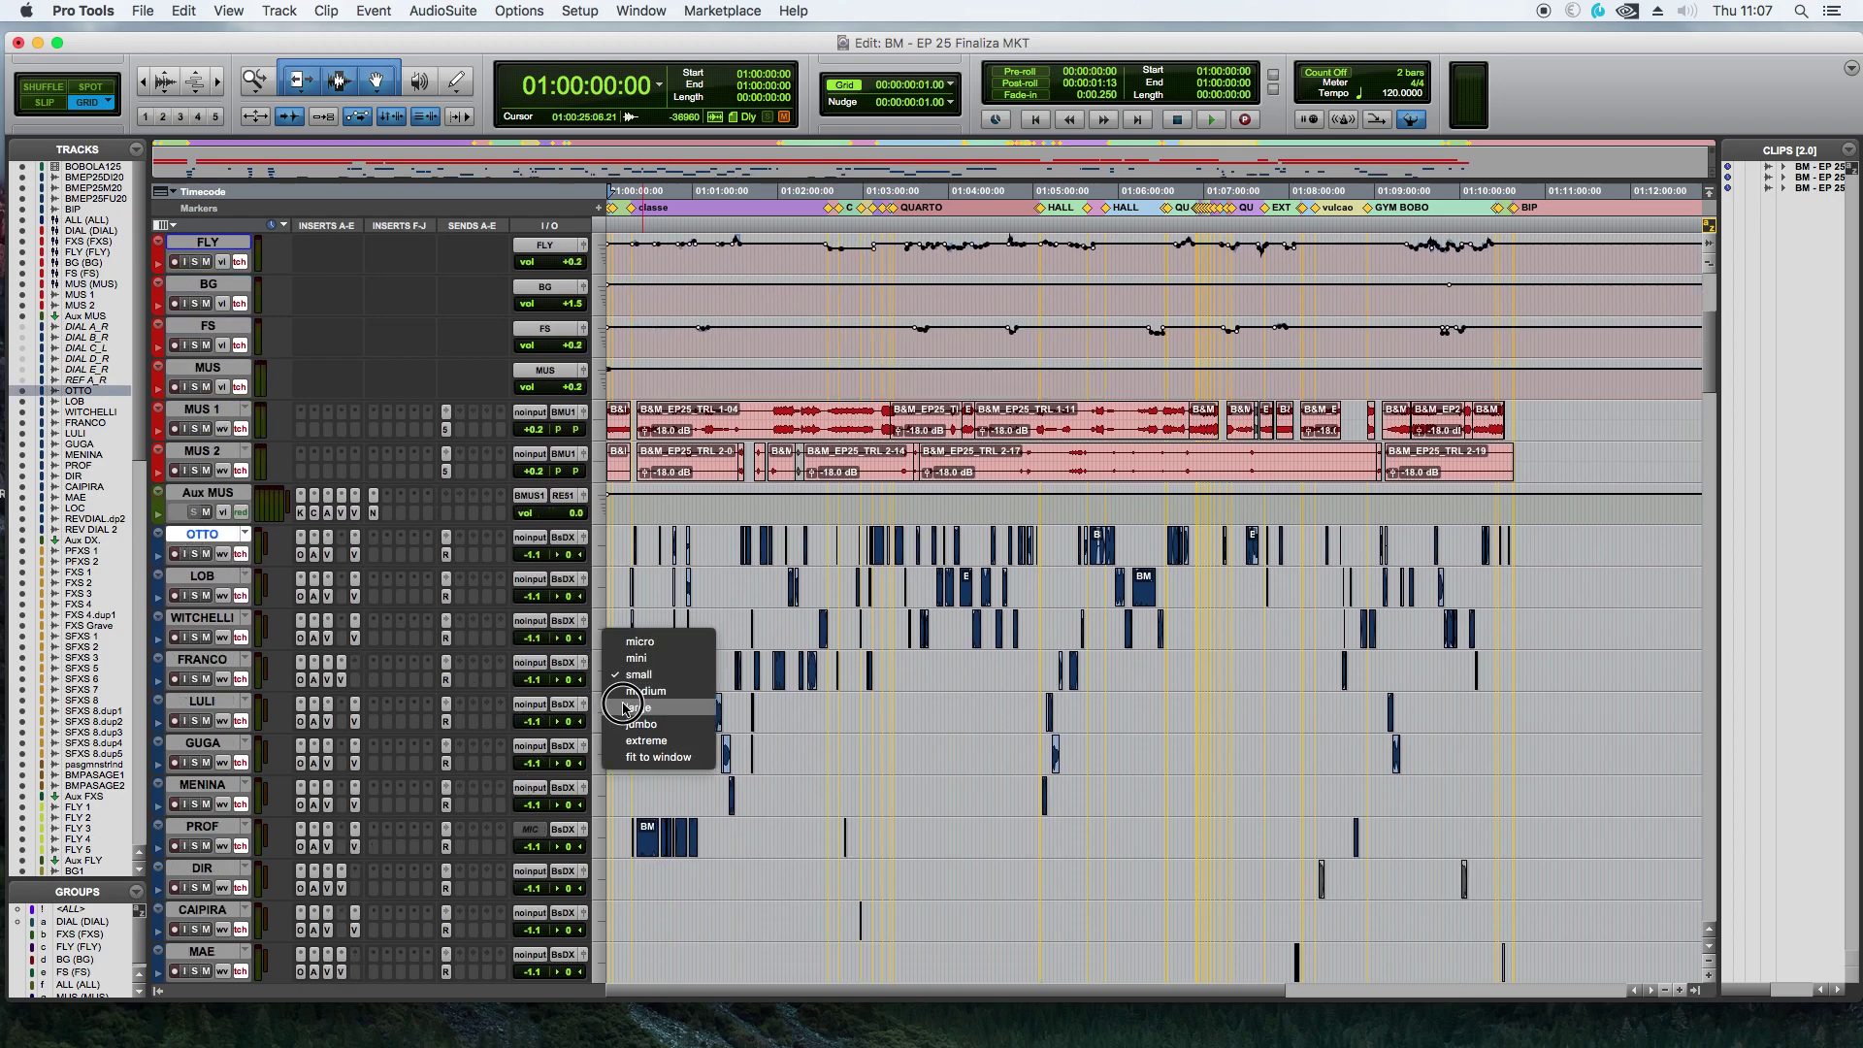
left_click(623, 708)
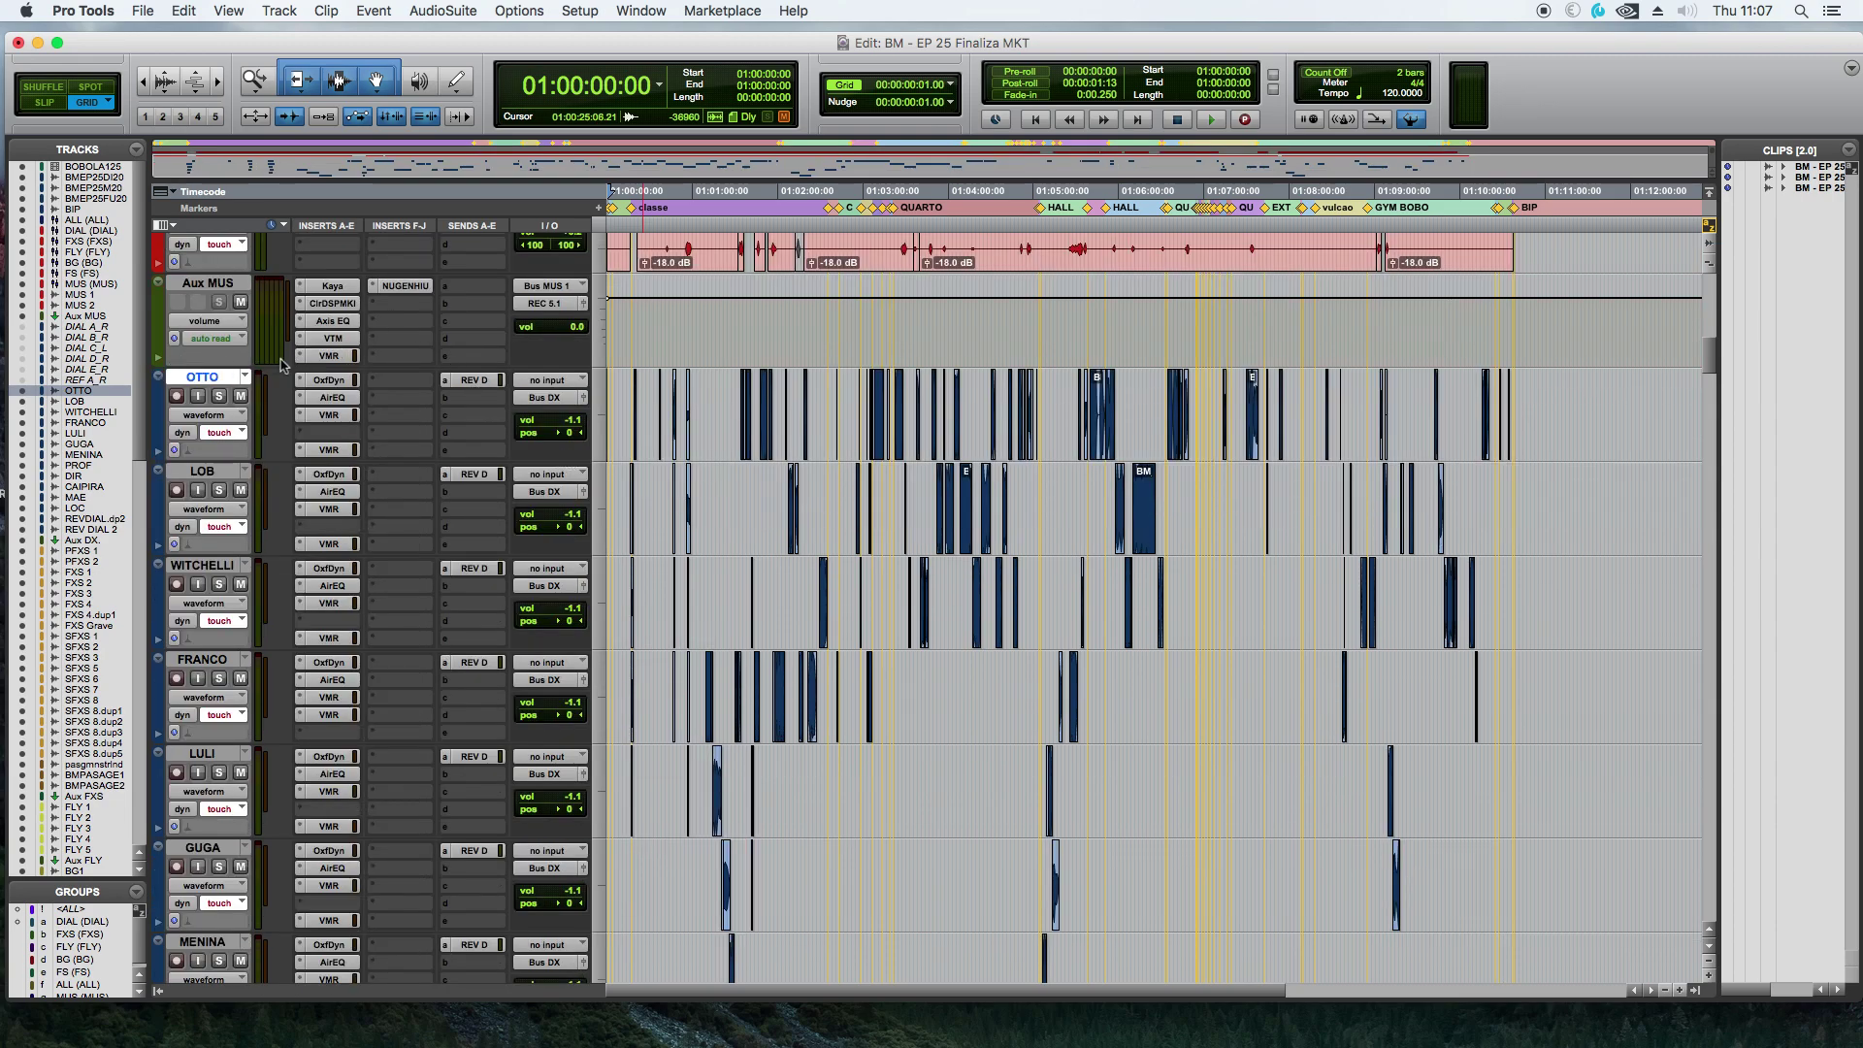
Step: Review the enlarged tracks' routing and select OTTO through REV DIAL 2
scroll(284, 365, "up", 1)
scroll(281, 361, "up", 1)
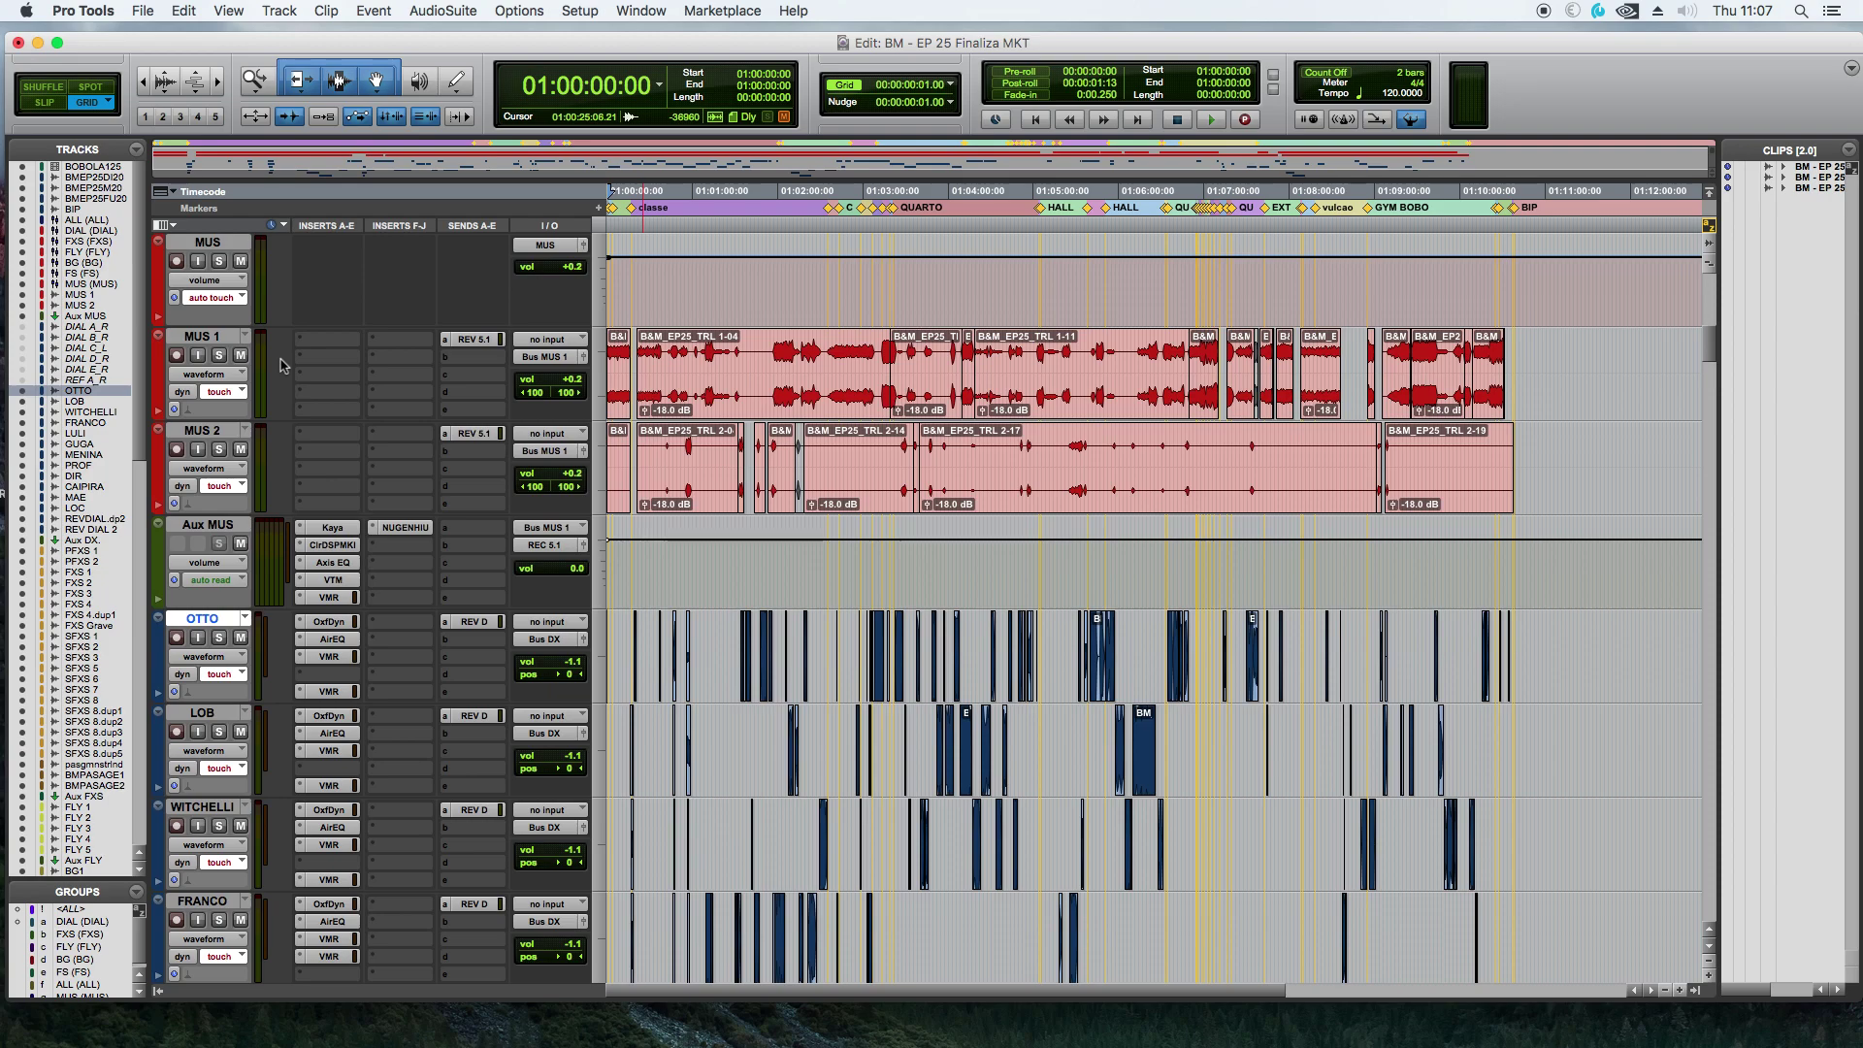
scroll(281, 381, "down", 1)
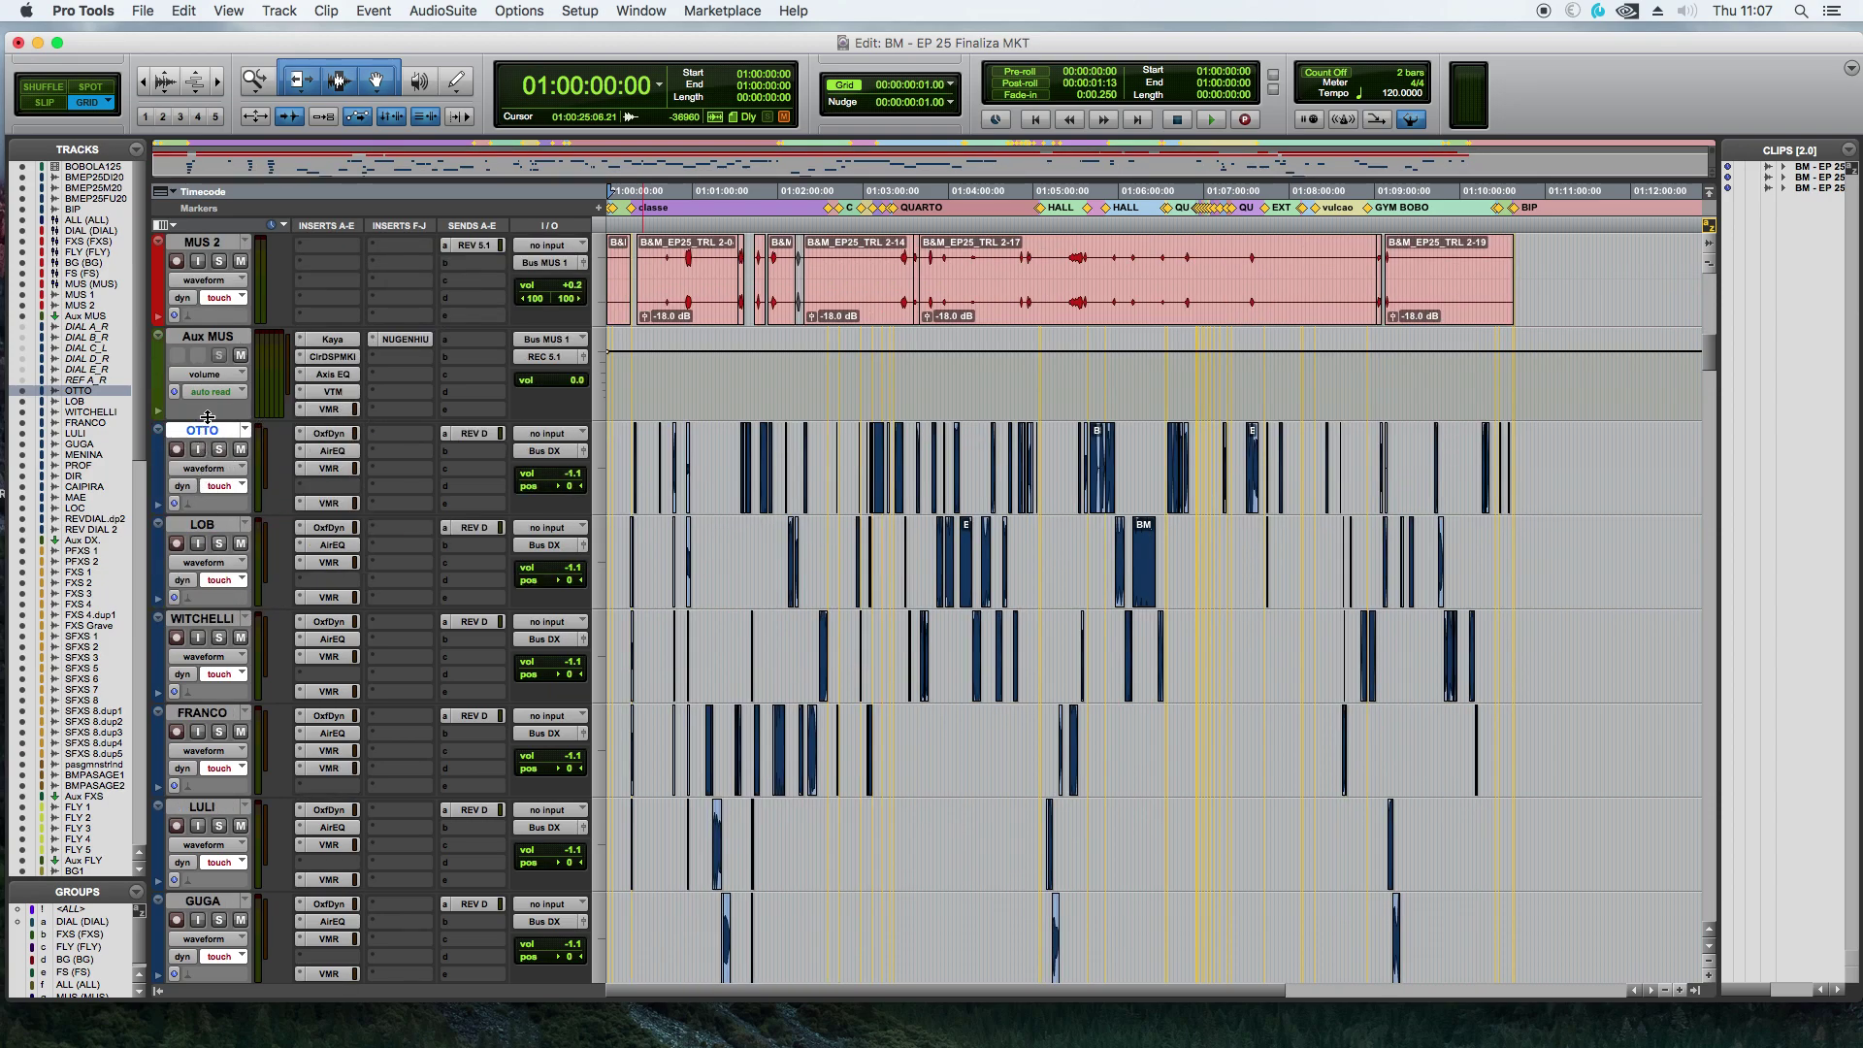
scroll(211, 599, "down", 3)
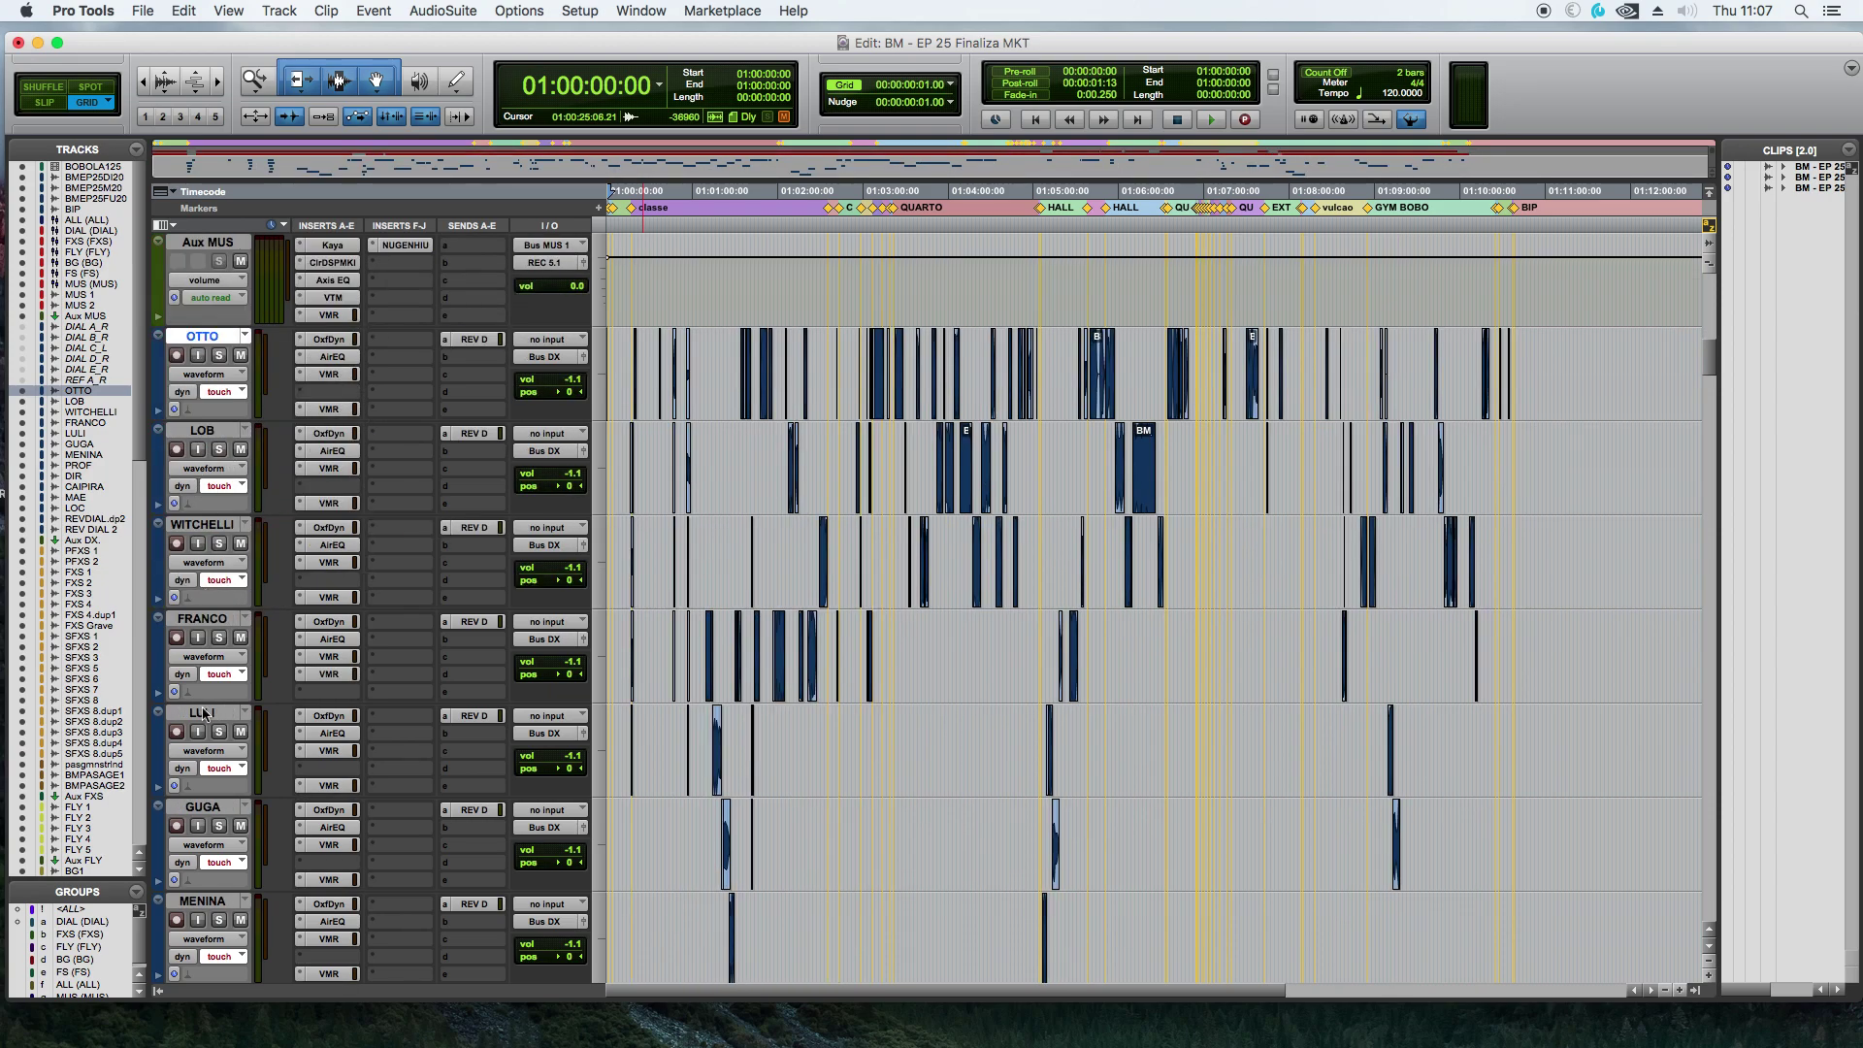
scroll(202, 716, "down", 4)
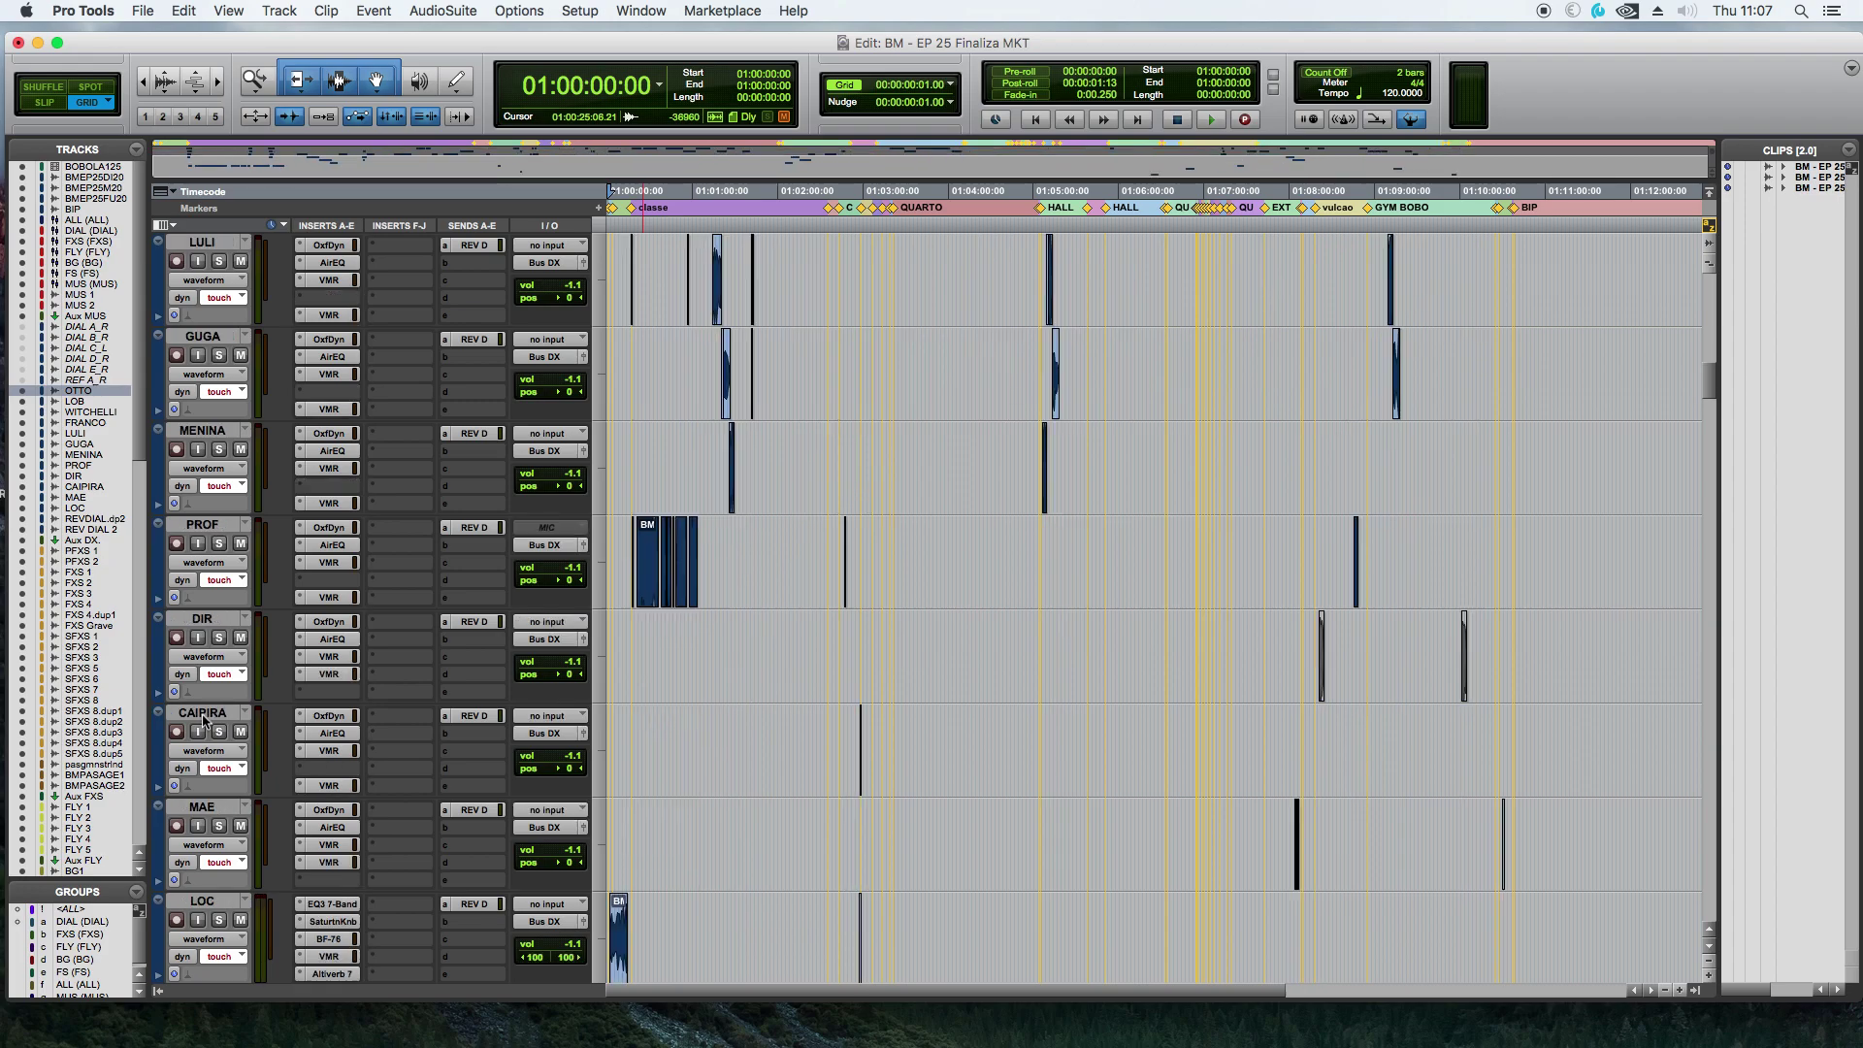
scroll(537, 760, "down", 3)
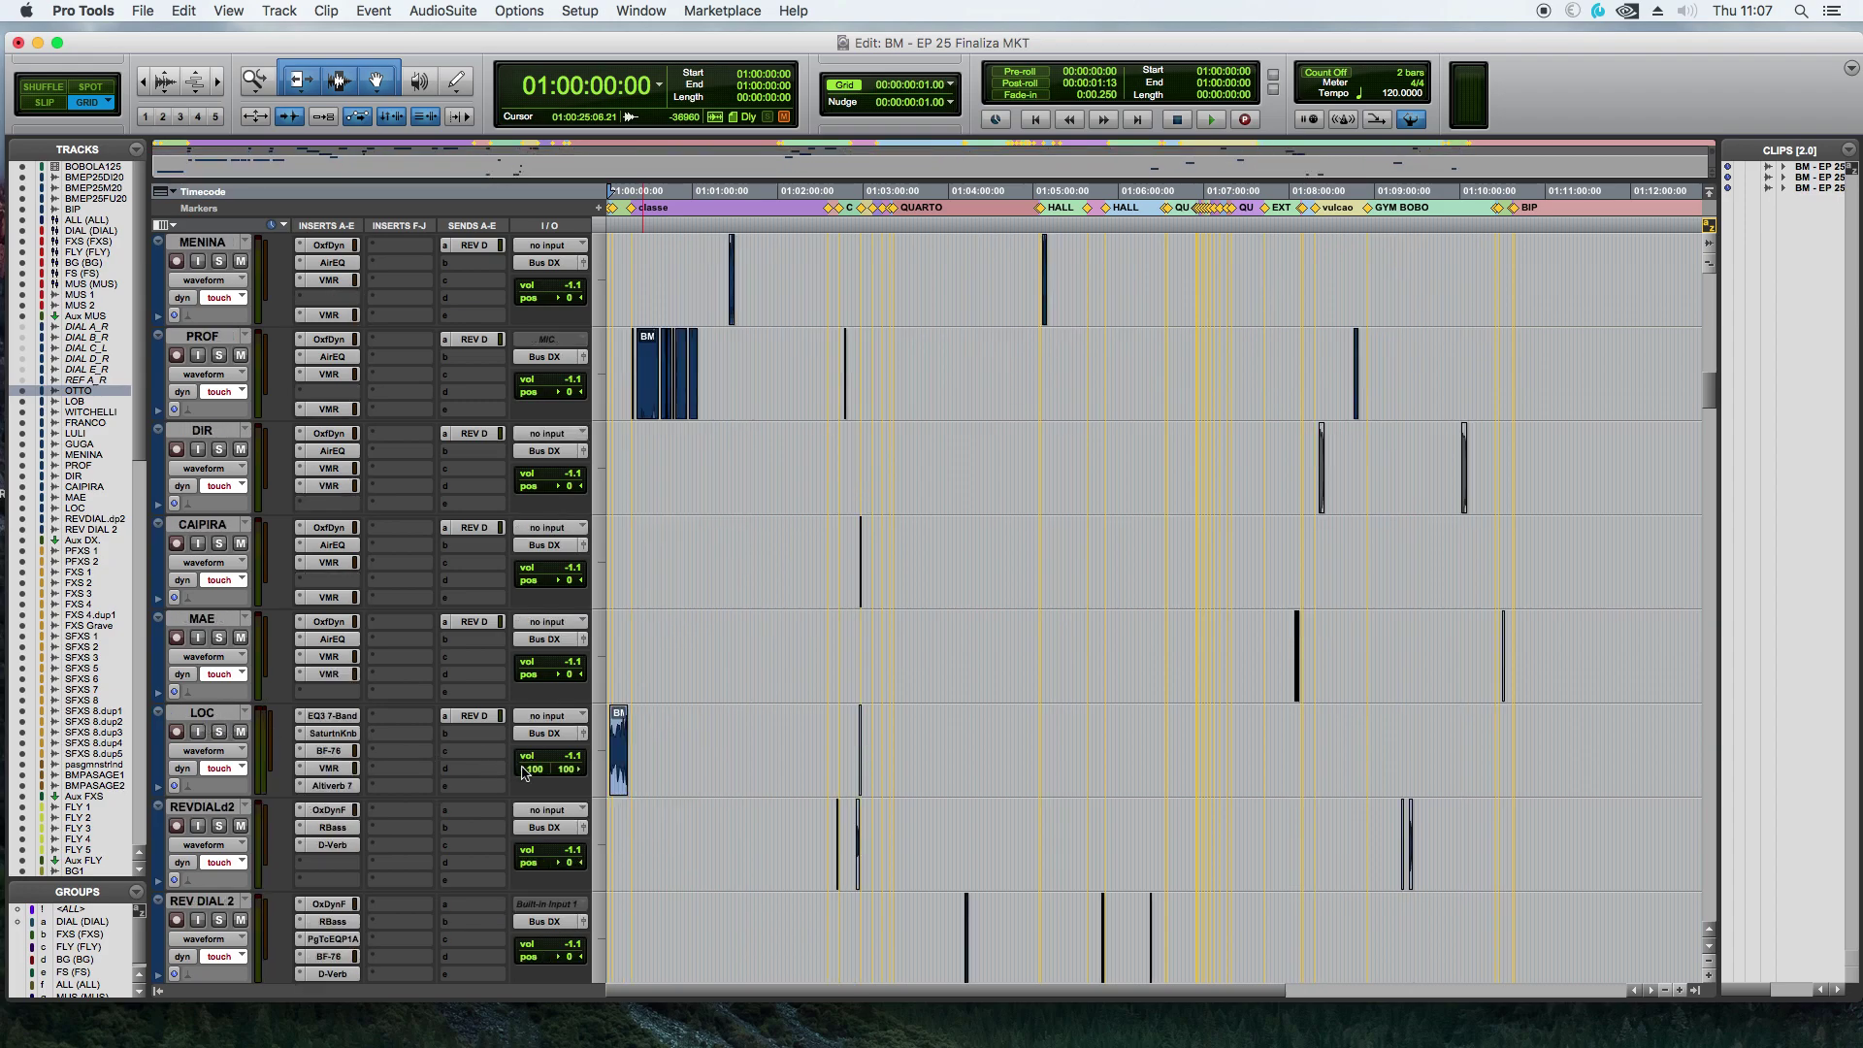
left_click(208, 716, "shift")
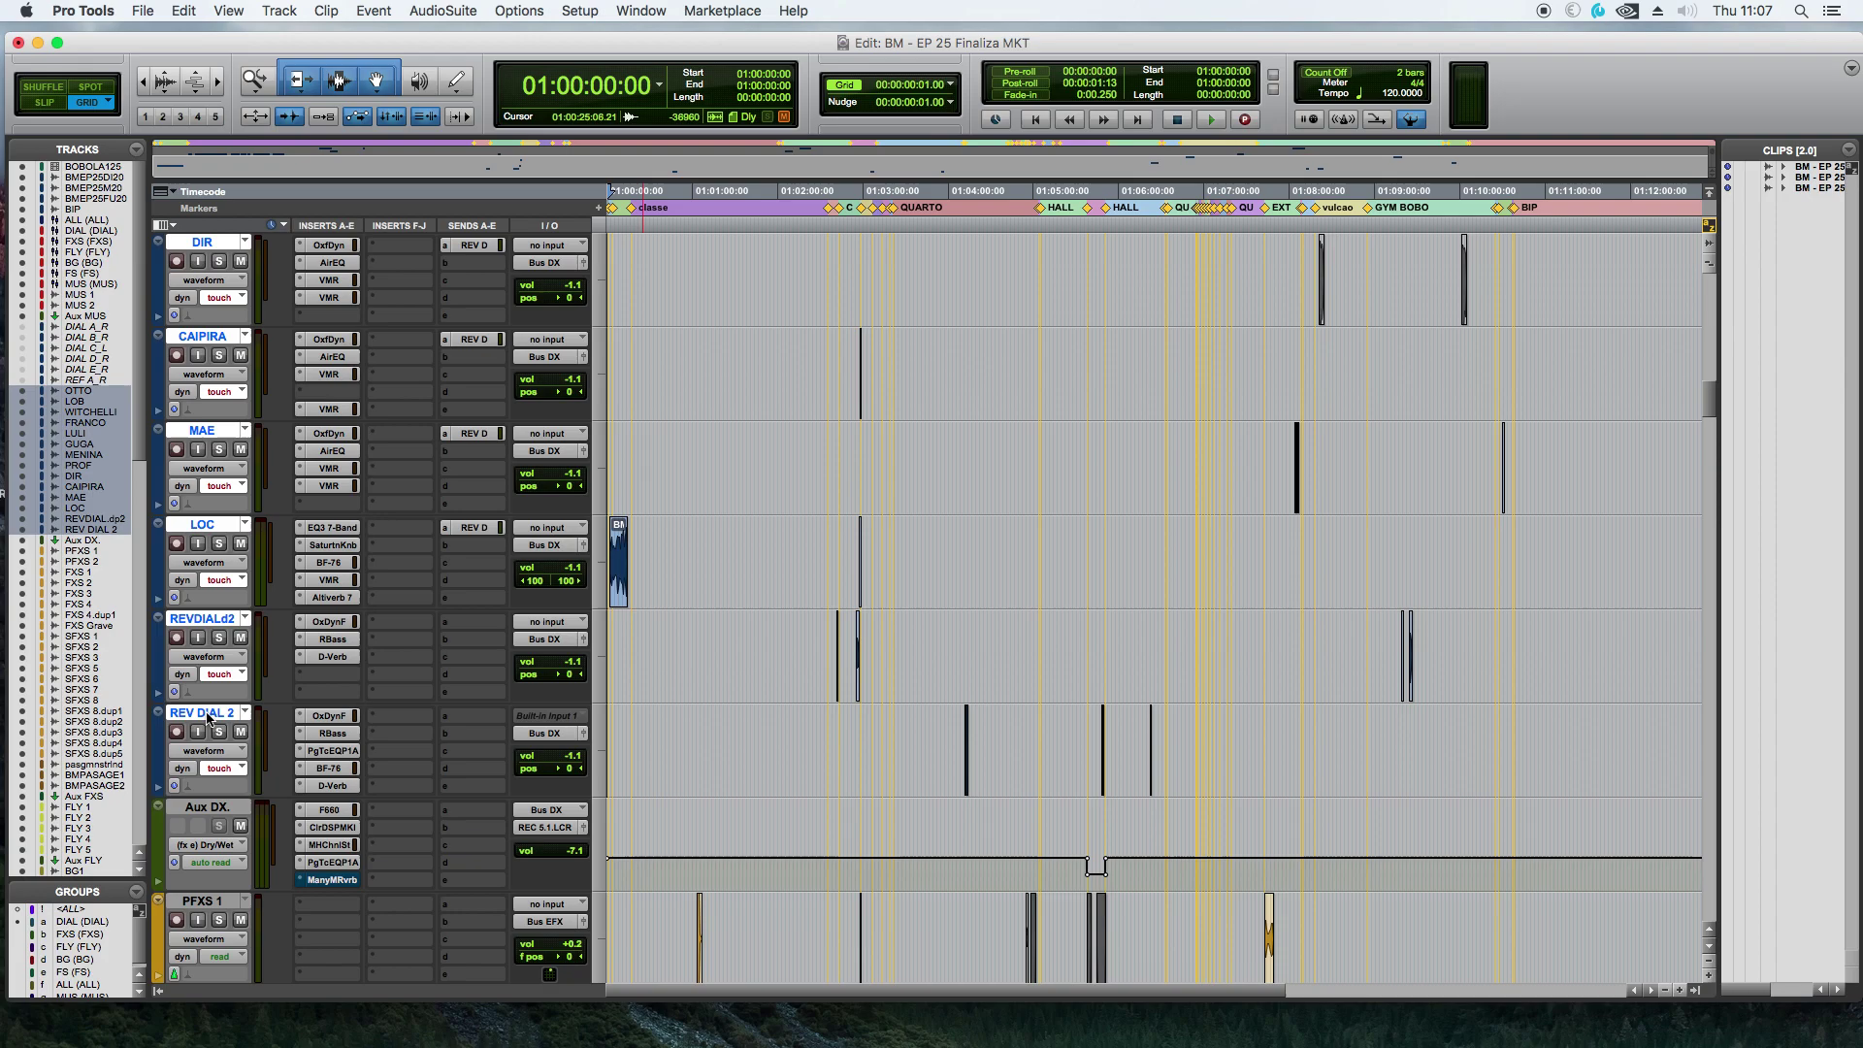
Step: Inspect REV DIAL 2's output routing without changing it
left_click(546, 735)
mouse_move(570, 756)
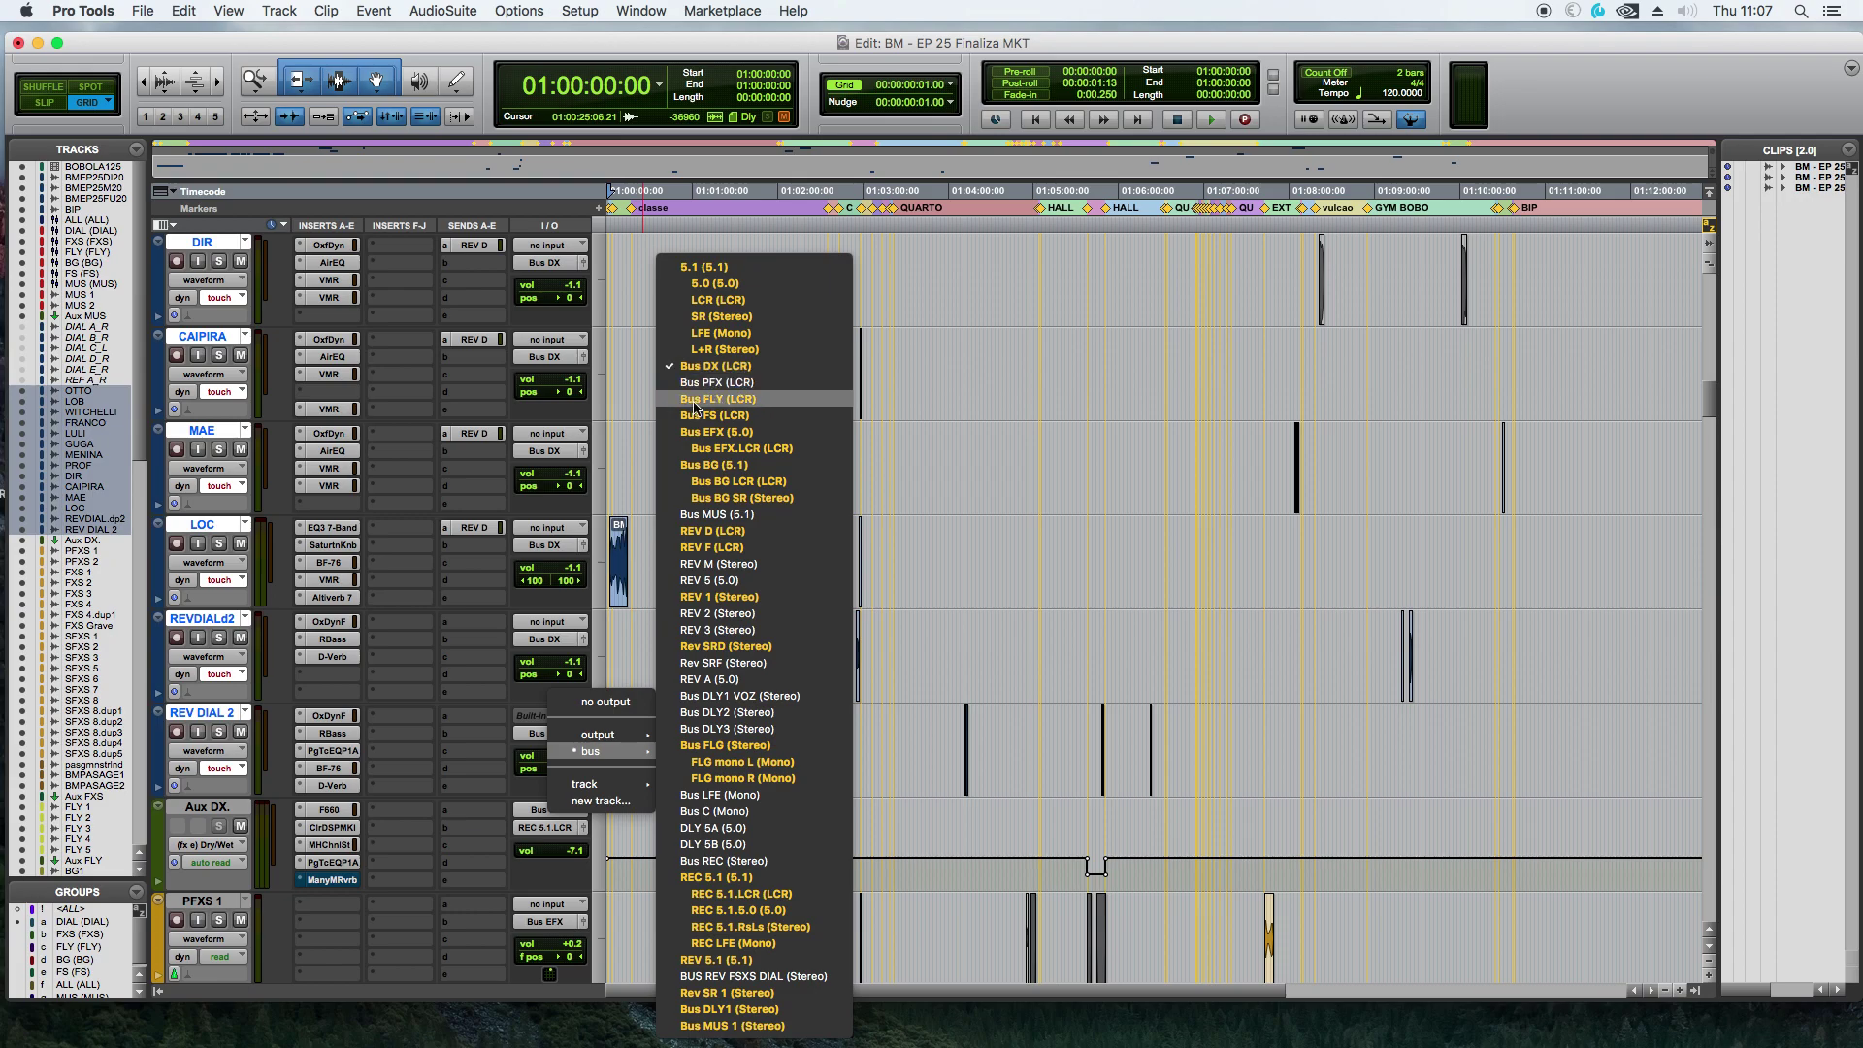
left_click(225, 808)
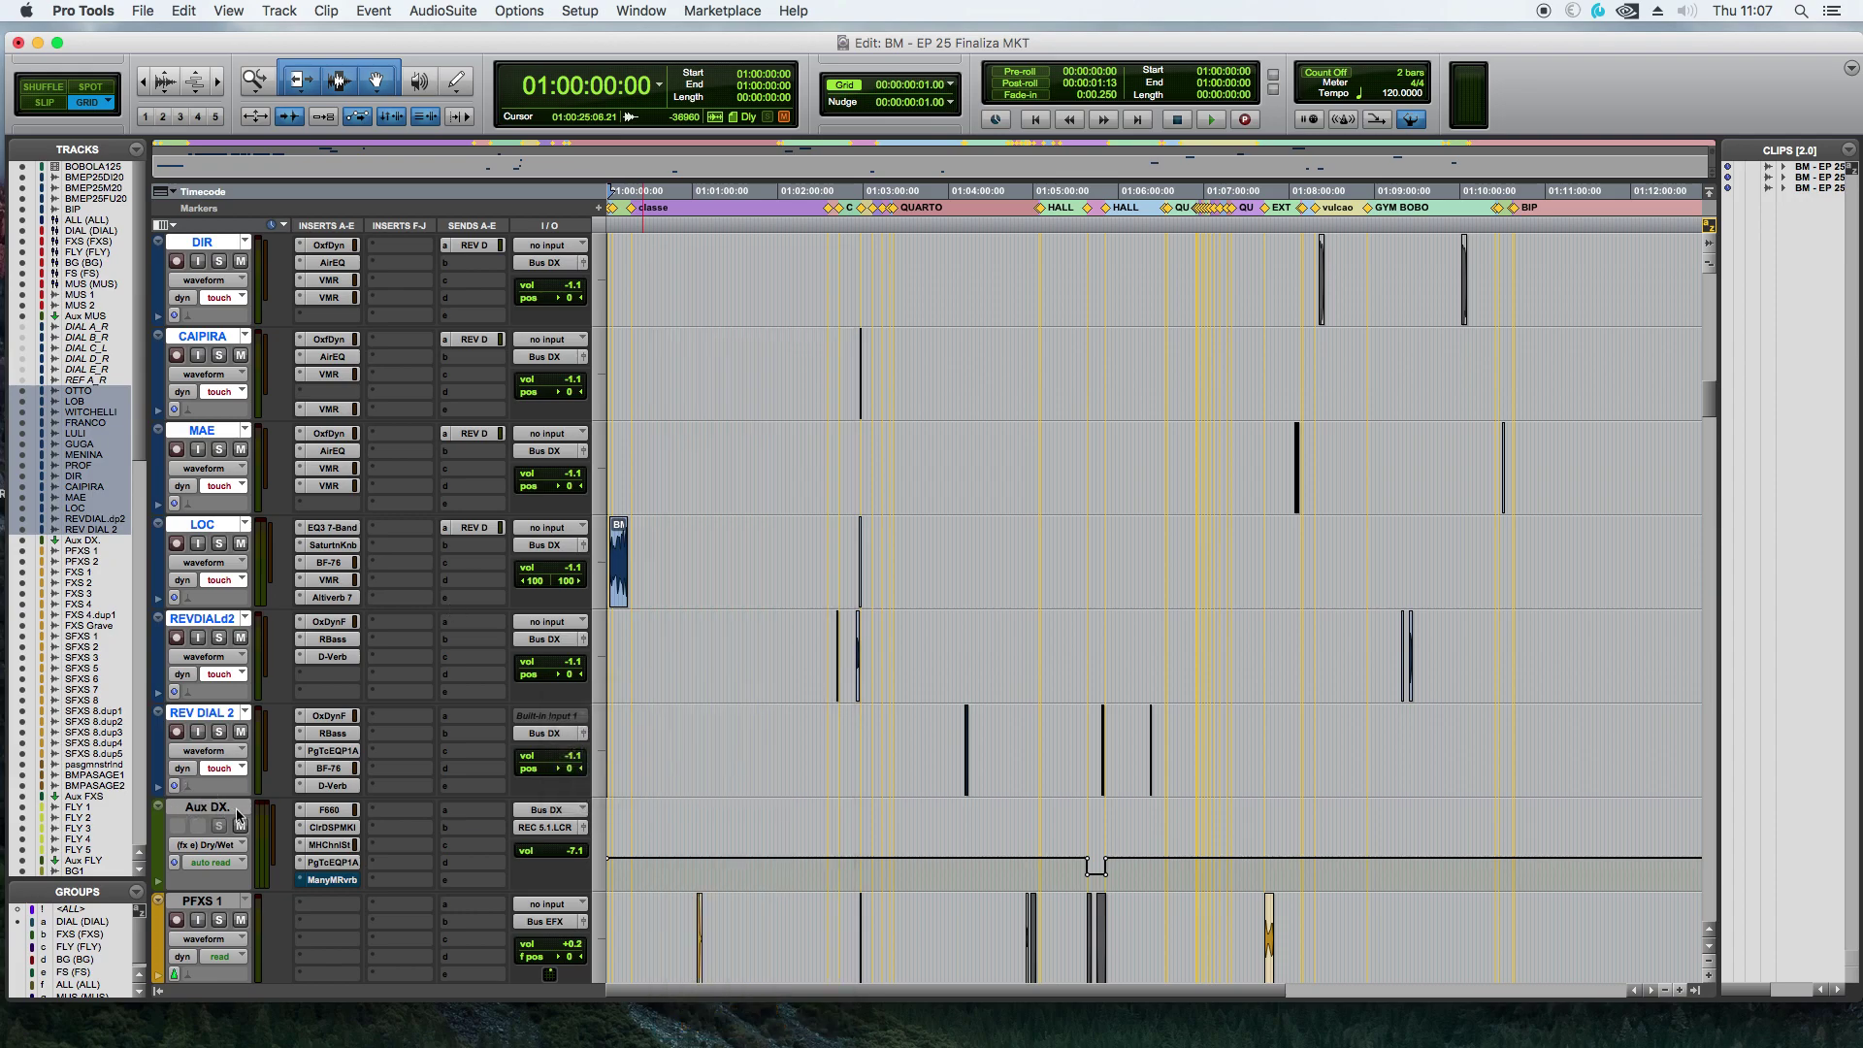
Step: Confirm Aux DX takes Bus DX as input and outputs to REC 5.1.LCR
left_click(544, 811)
mouse_move(594, 813)
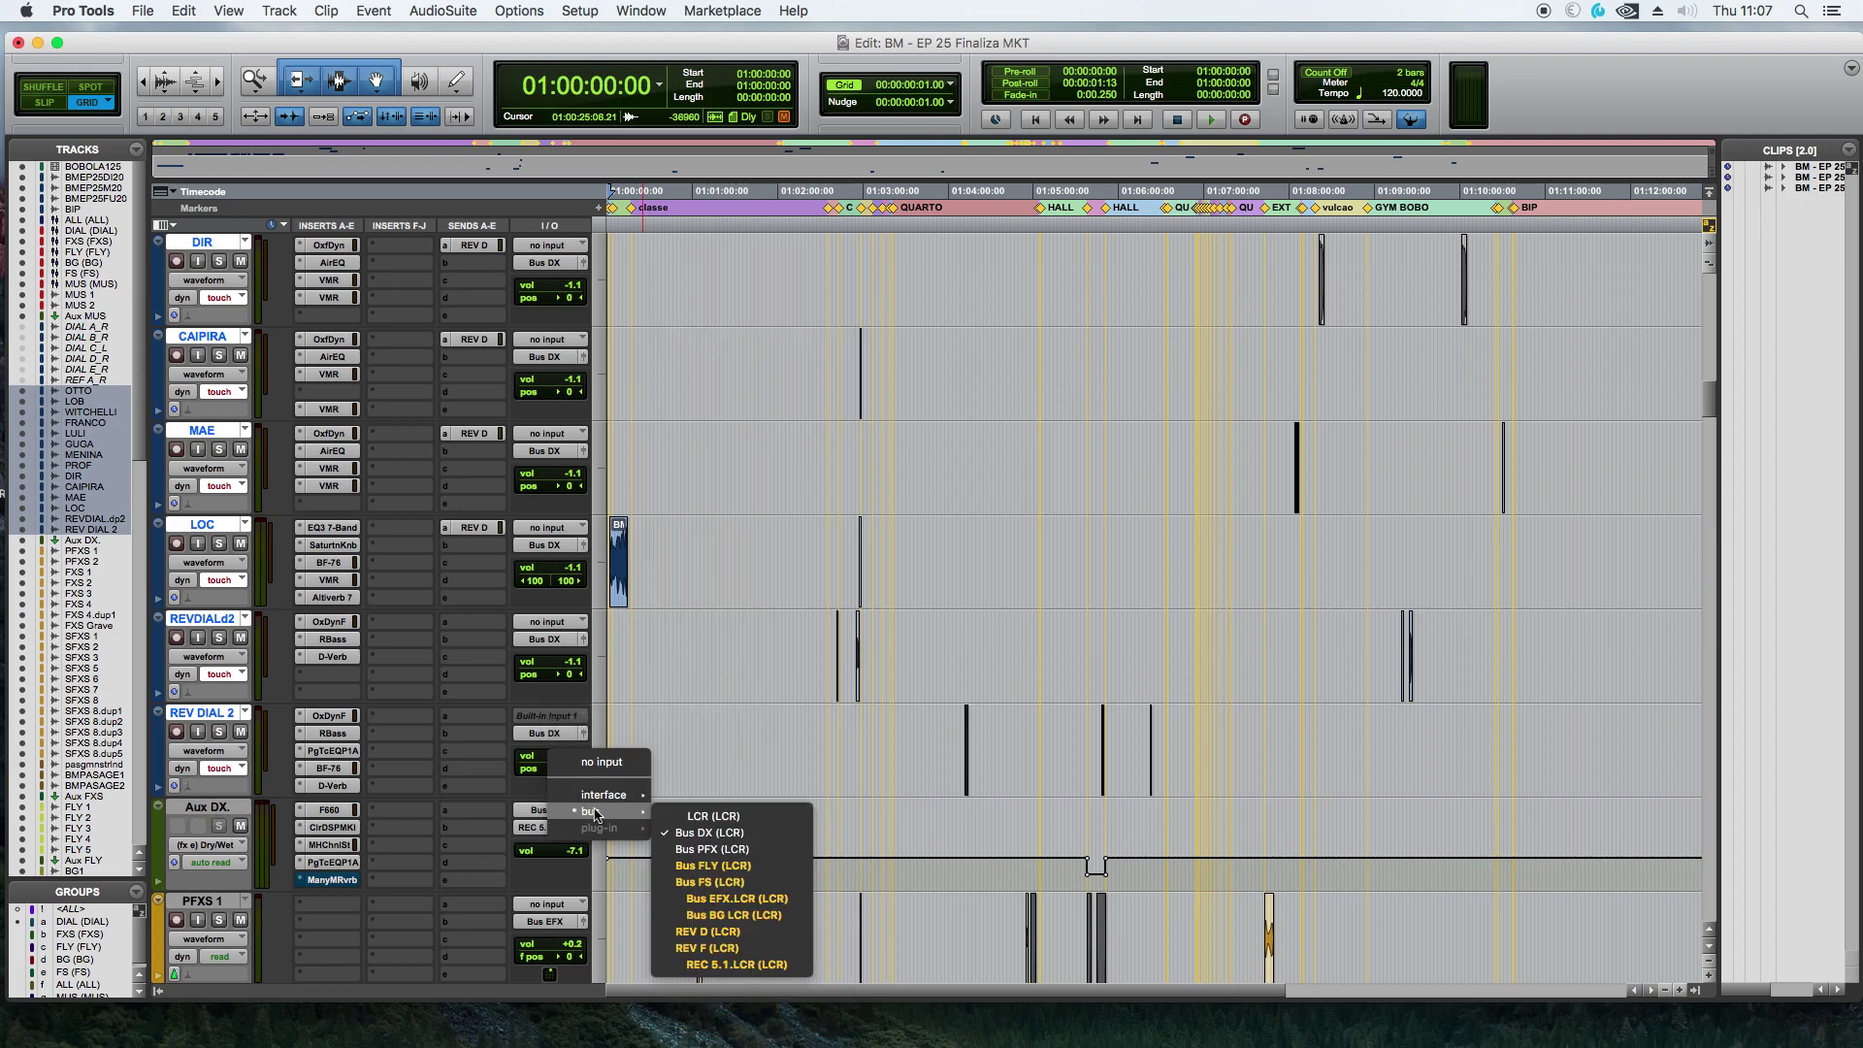
left_click(726, 841)
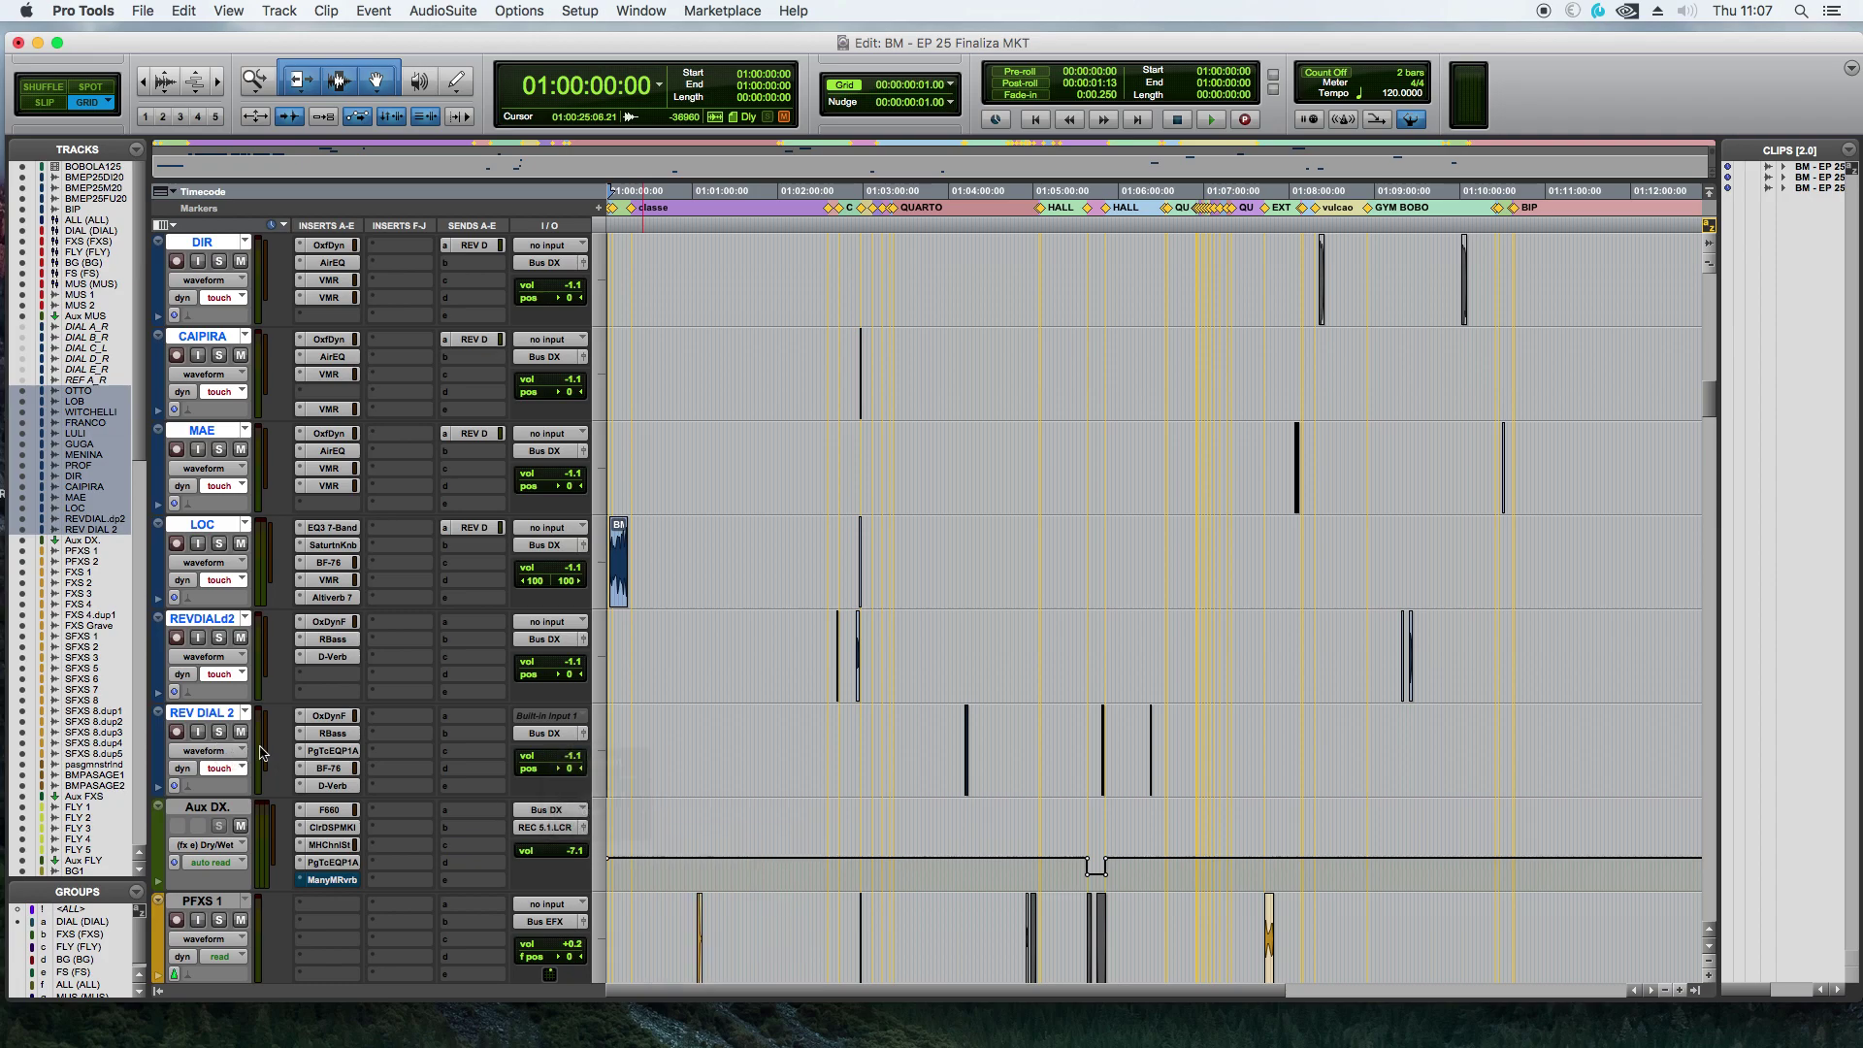
left_click(545, 827)
mouse_move(631, 846)
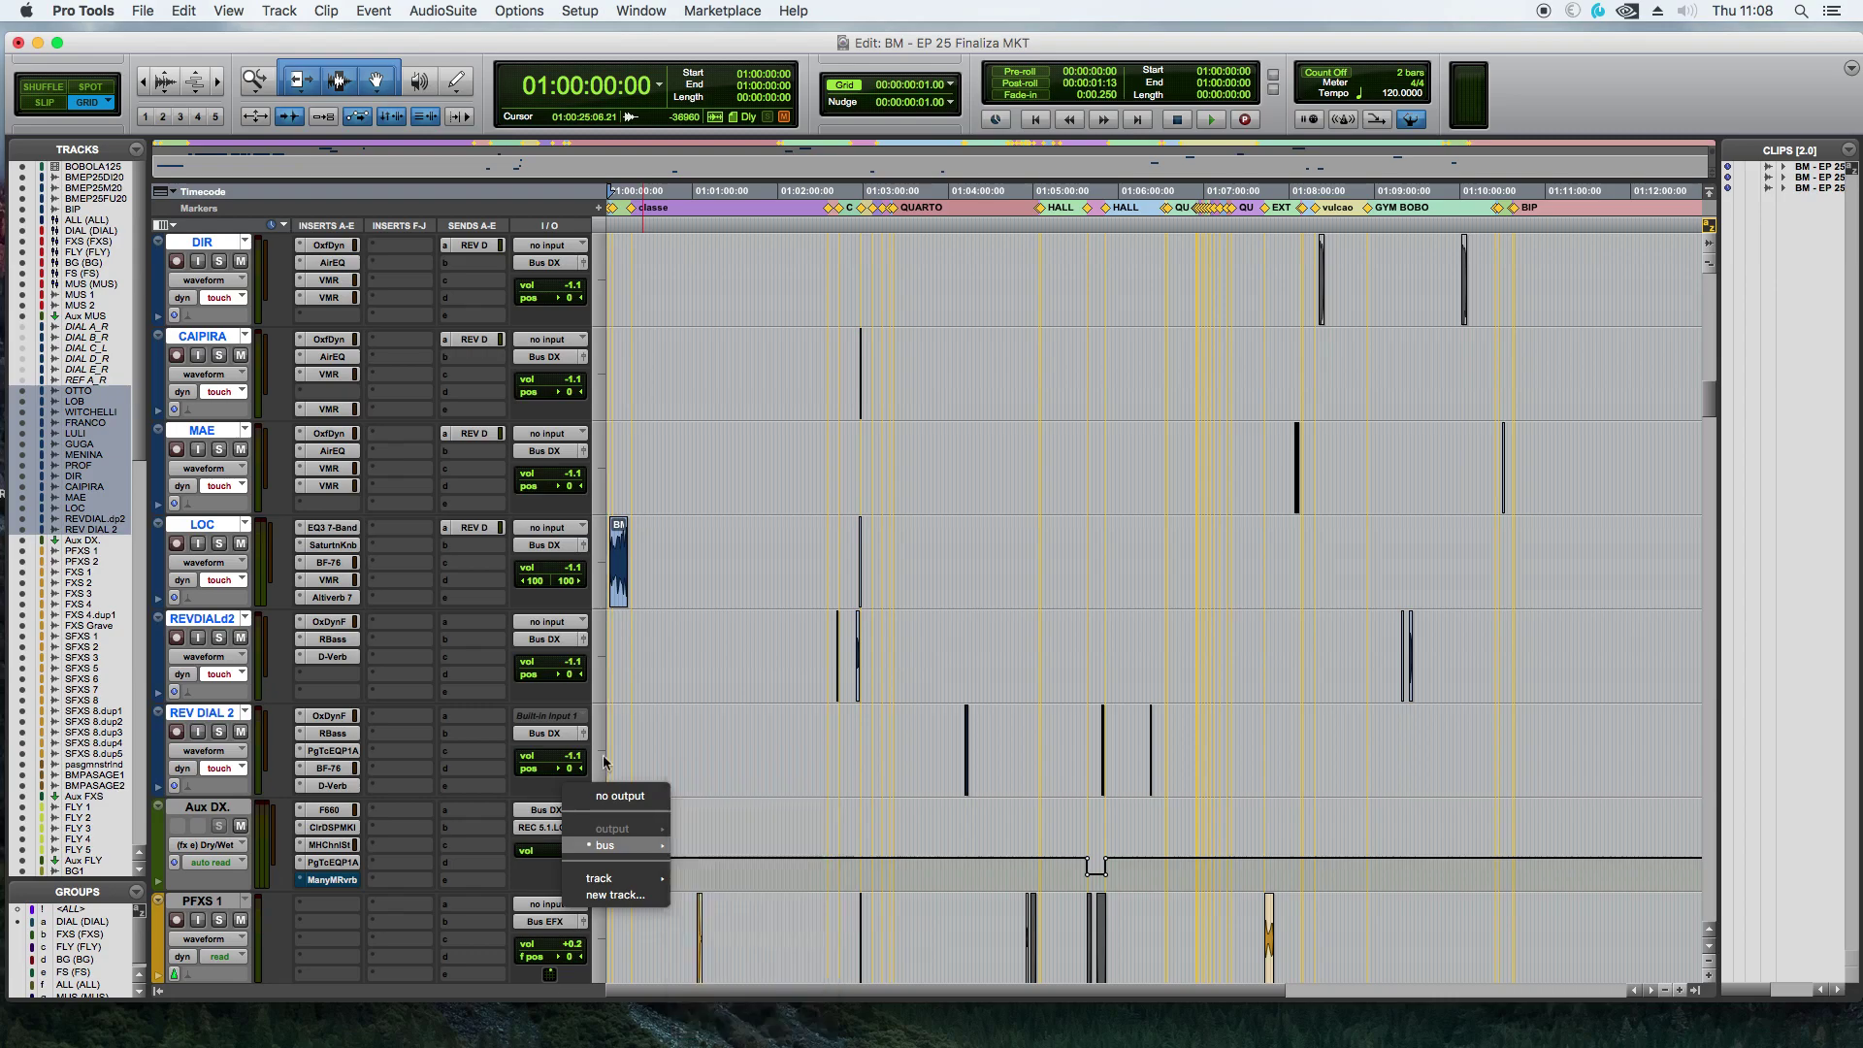
left_click(449, 470)
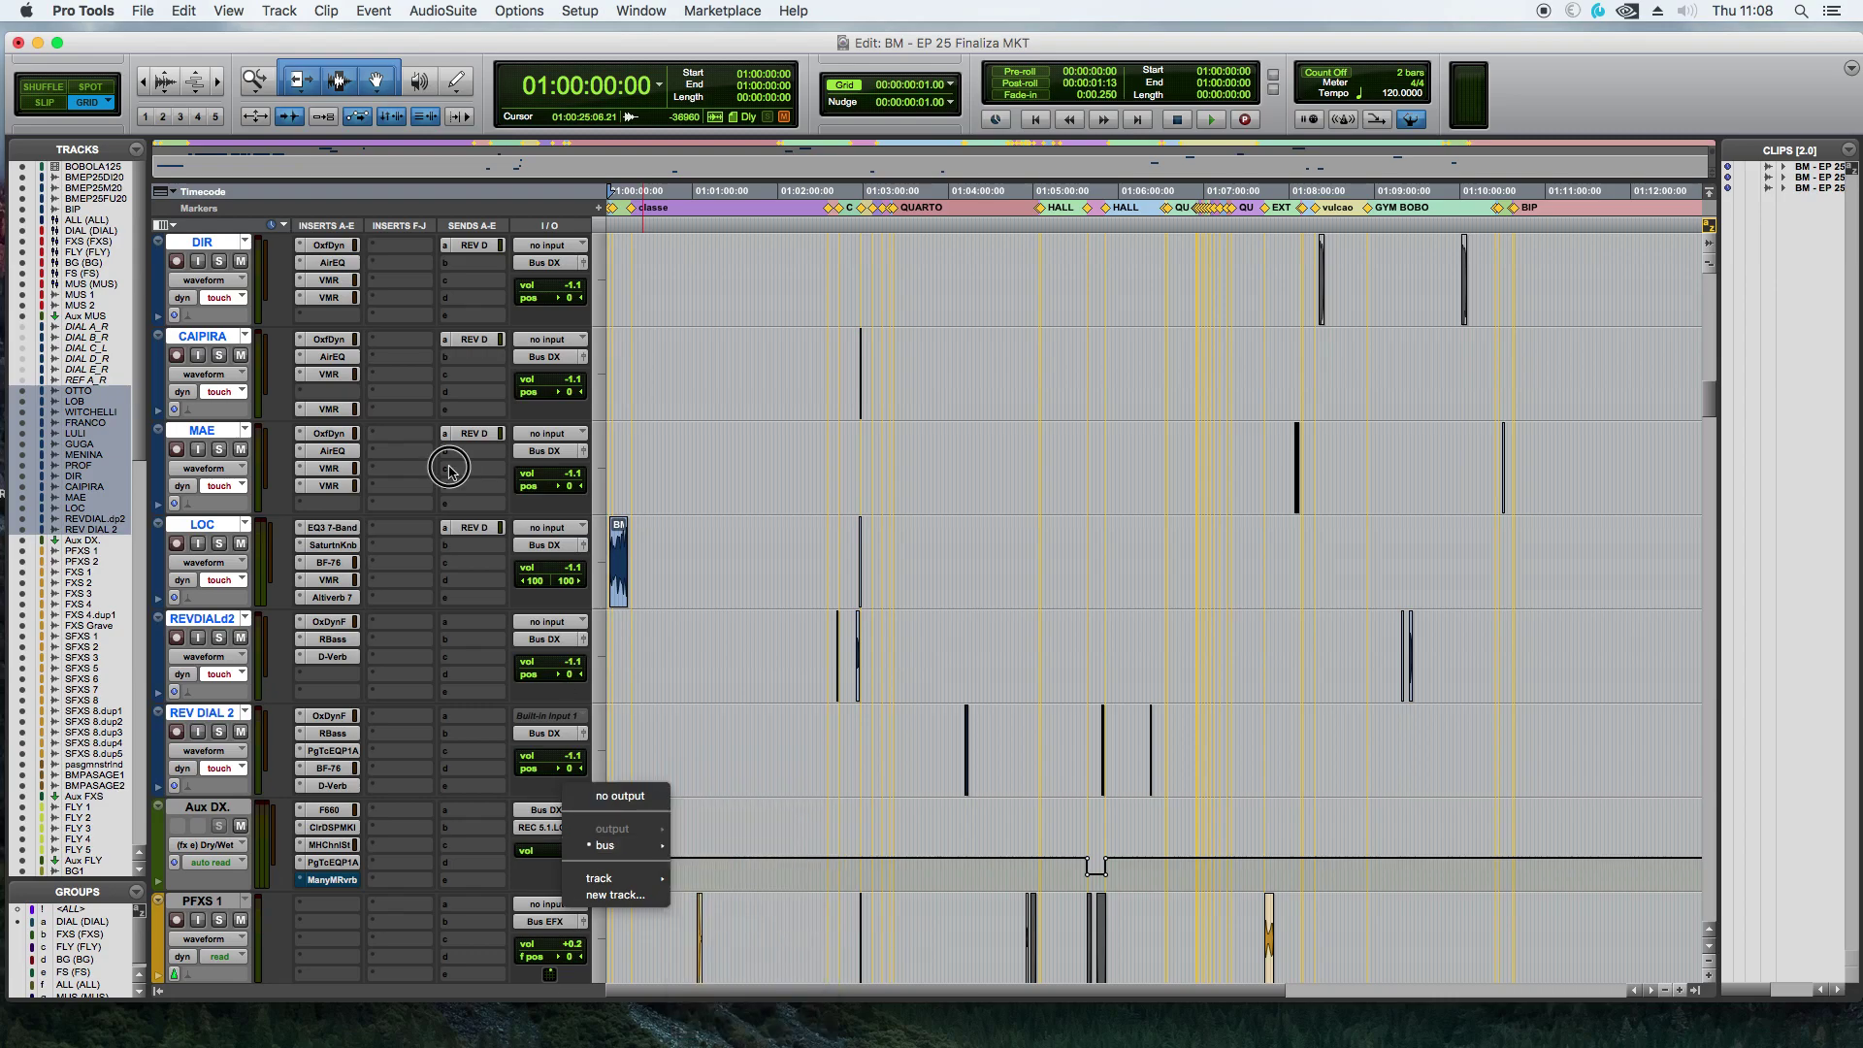
Step: Select the effects tracks PFXS 1 to BMPASAGE1 and verify their output is Bus EFX
left_click(202, 900)
scroll(206, 888, "down", 1)
scroll(206, 888, "down", 9)
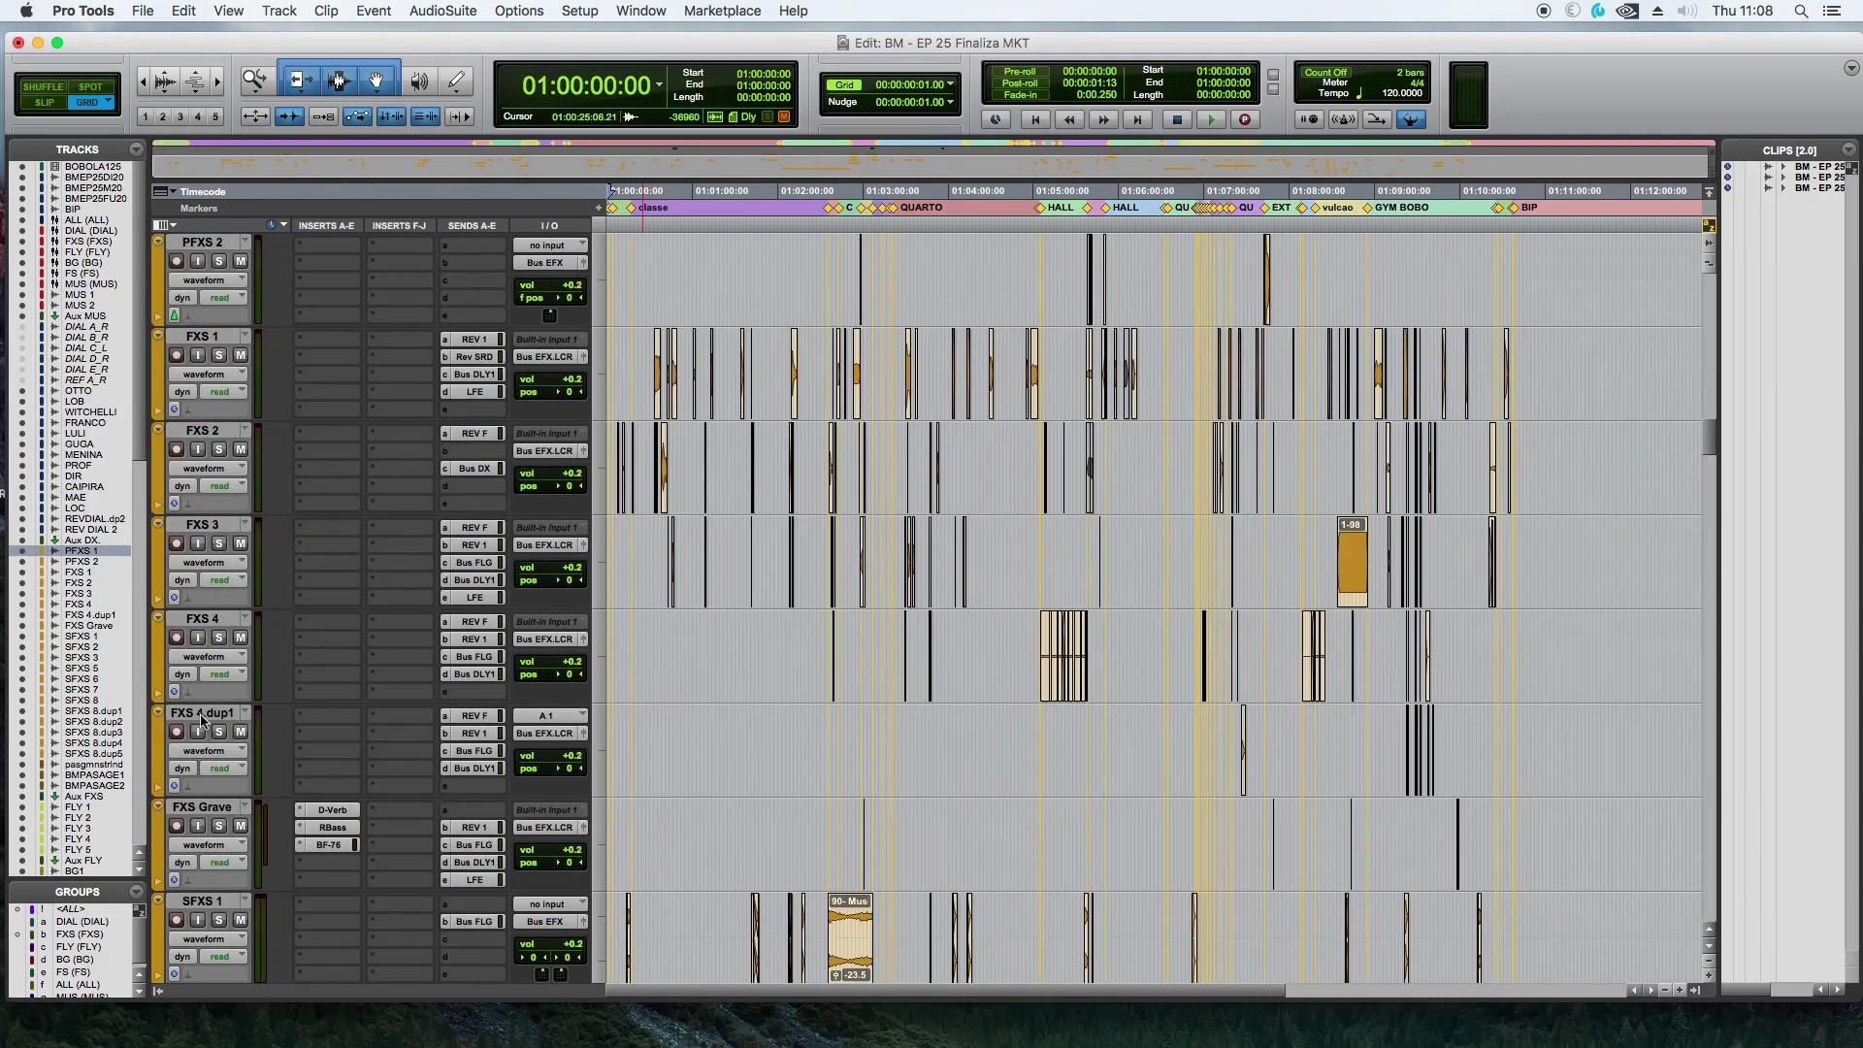
scroll(204, 741, "down", 7)
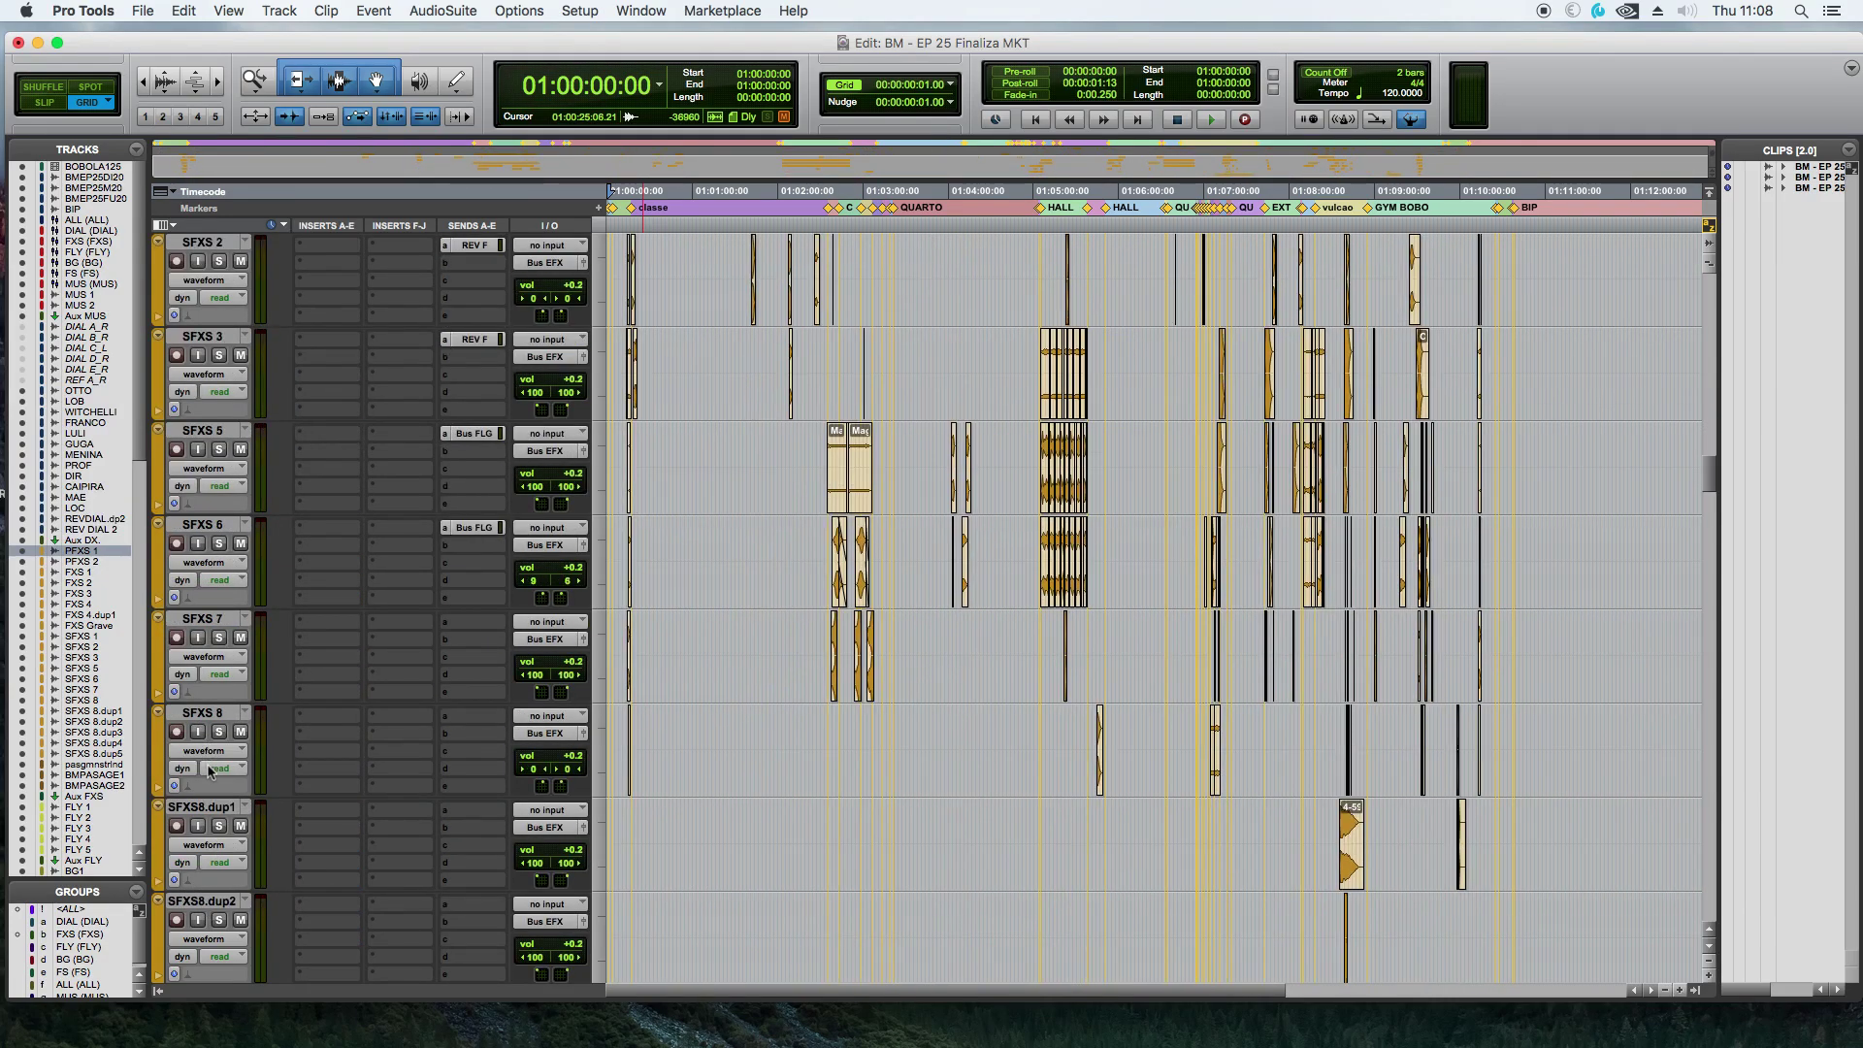
left_click(94, 775, "shift")
left_click(549, 544)
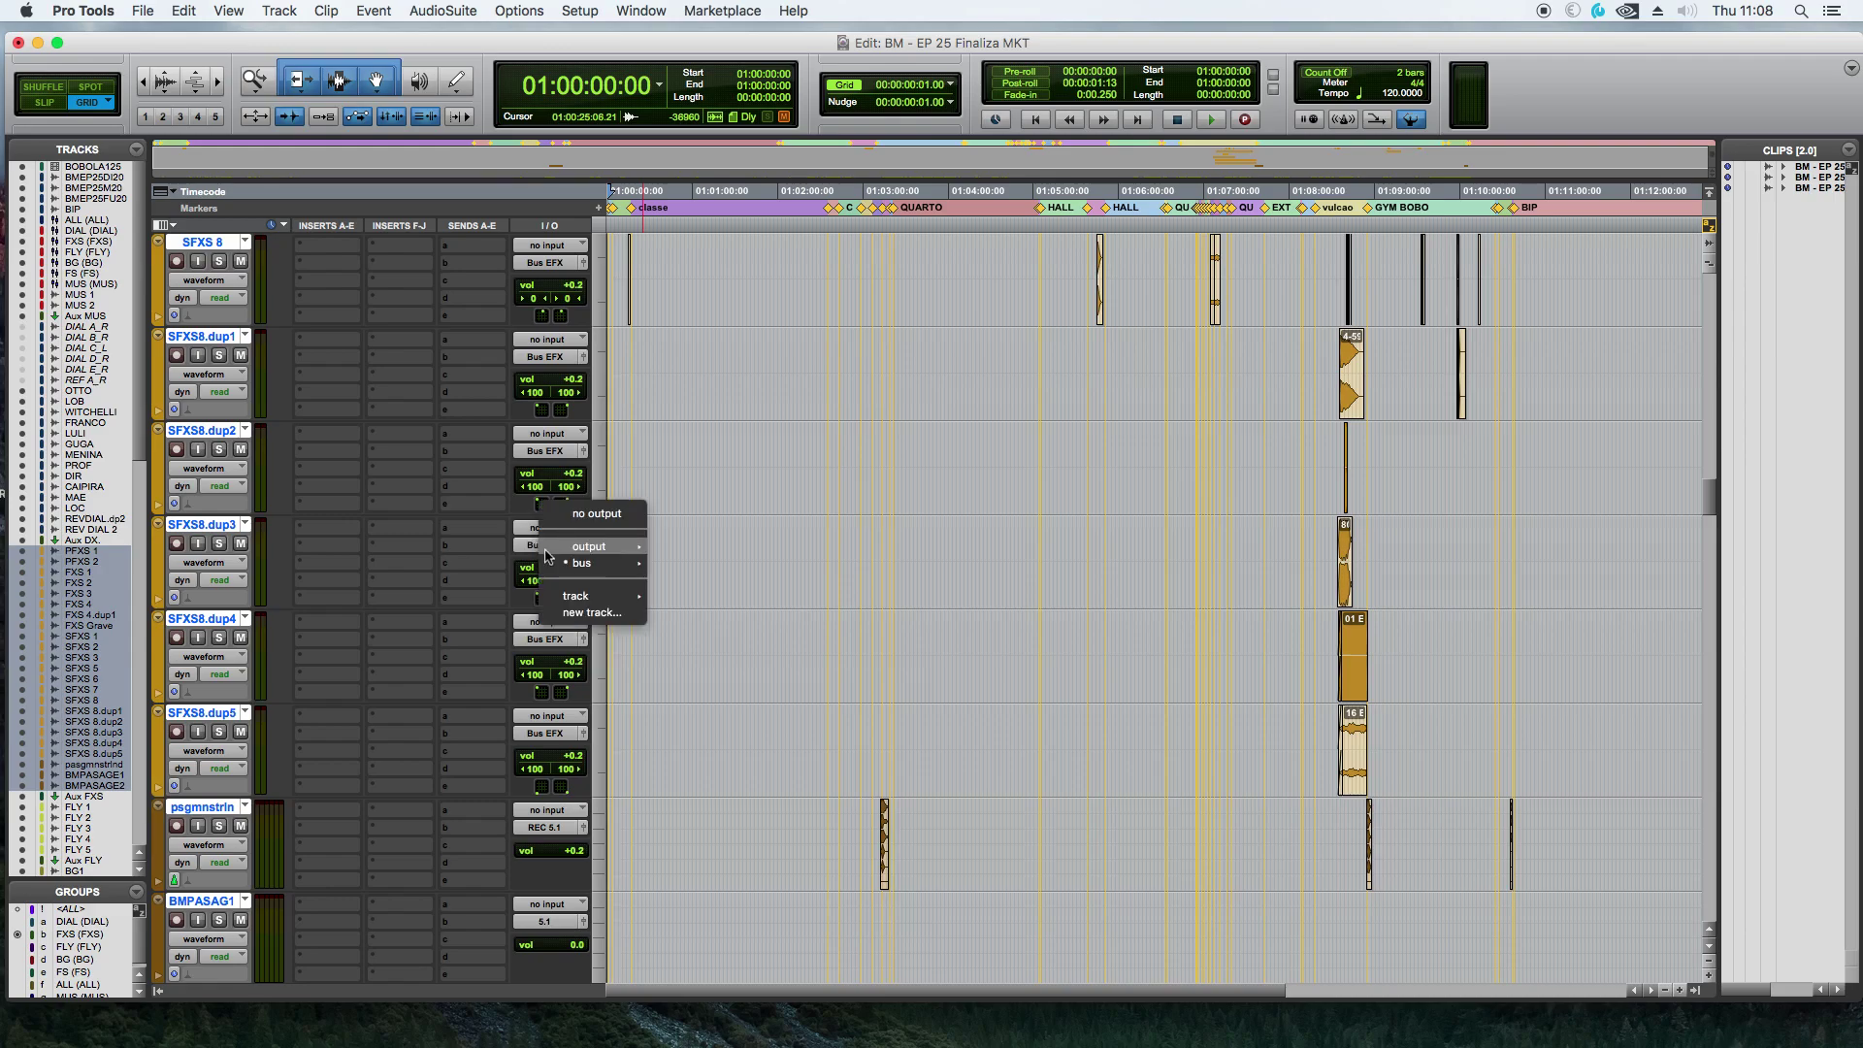
mouse_move(555, 565)
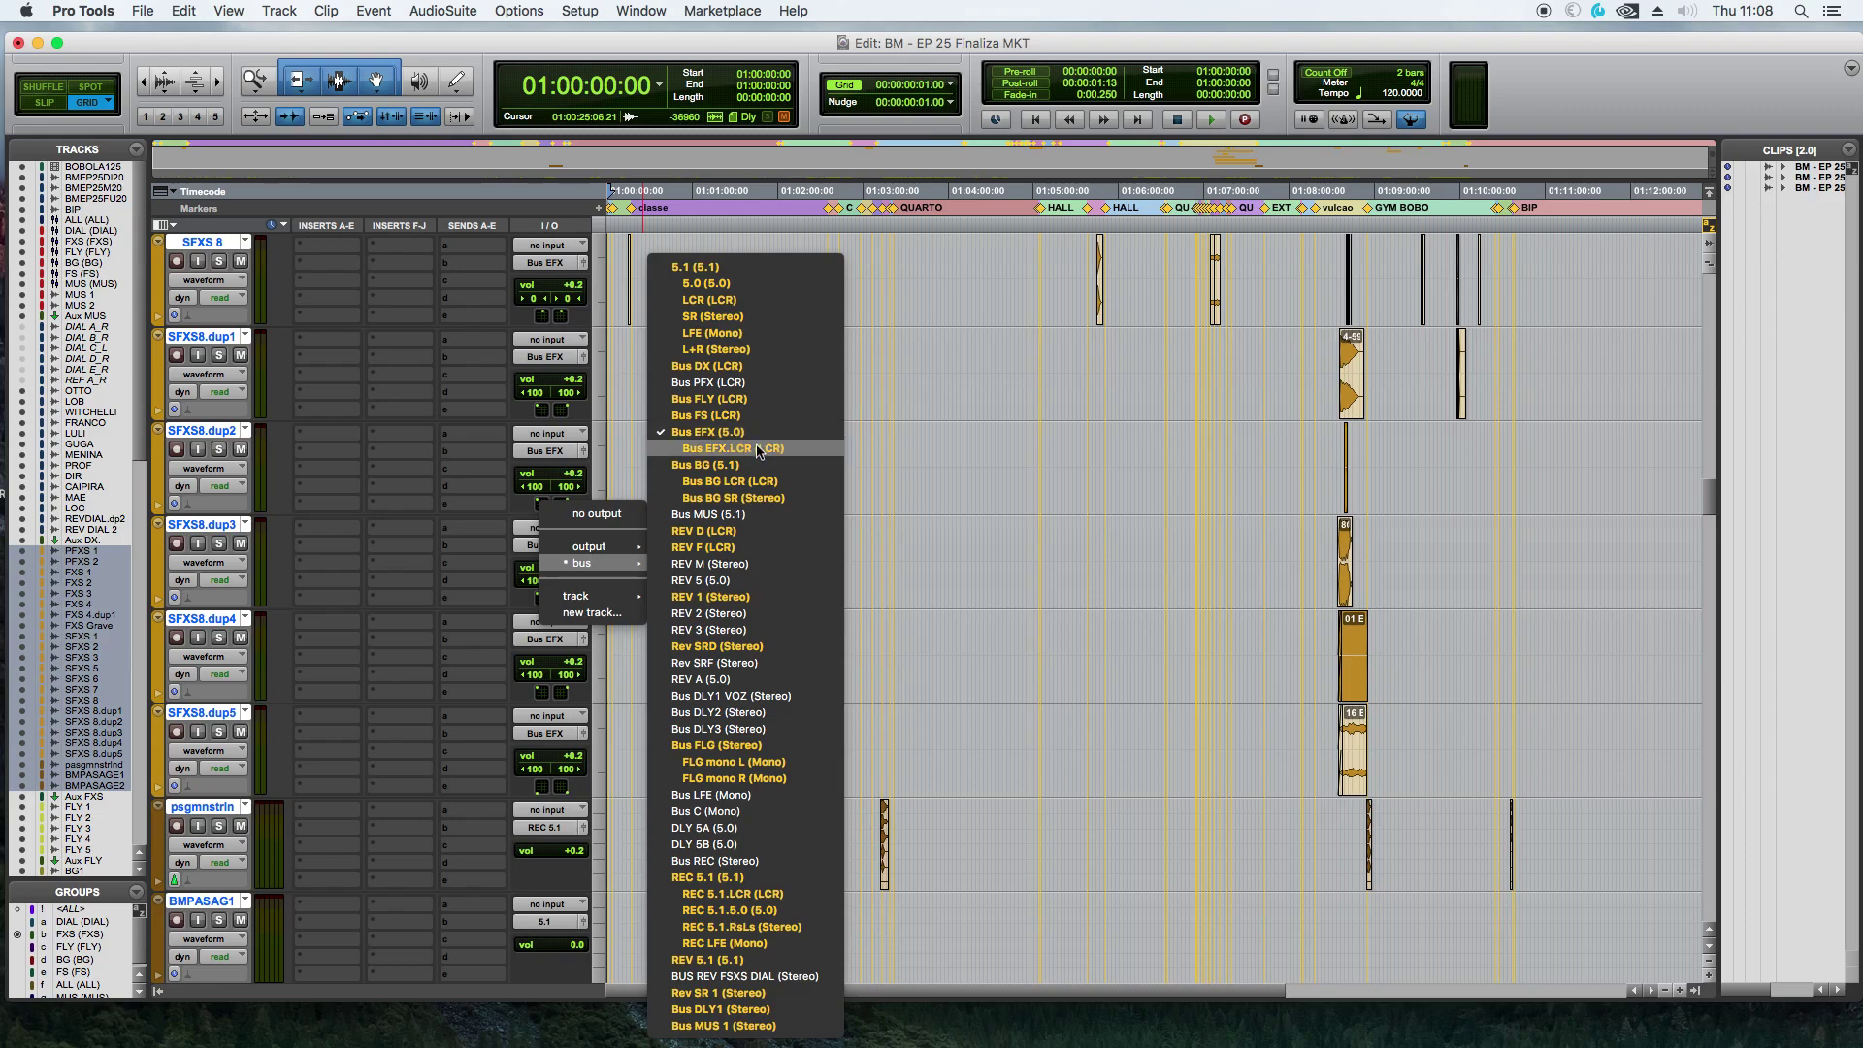
left_click(216, 478)
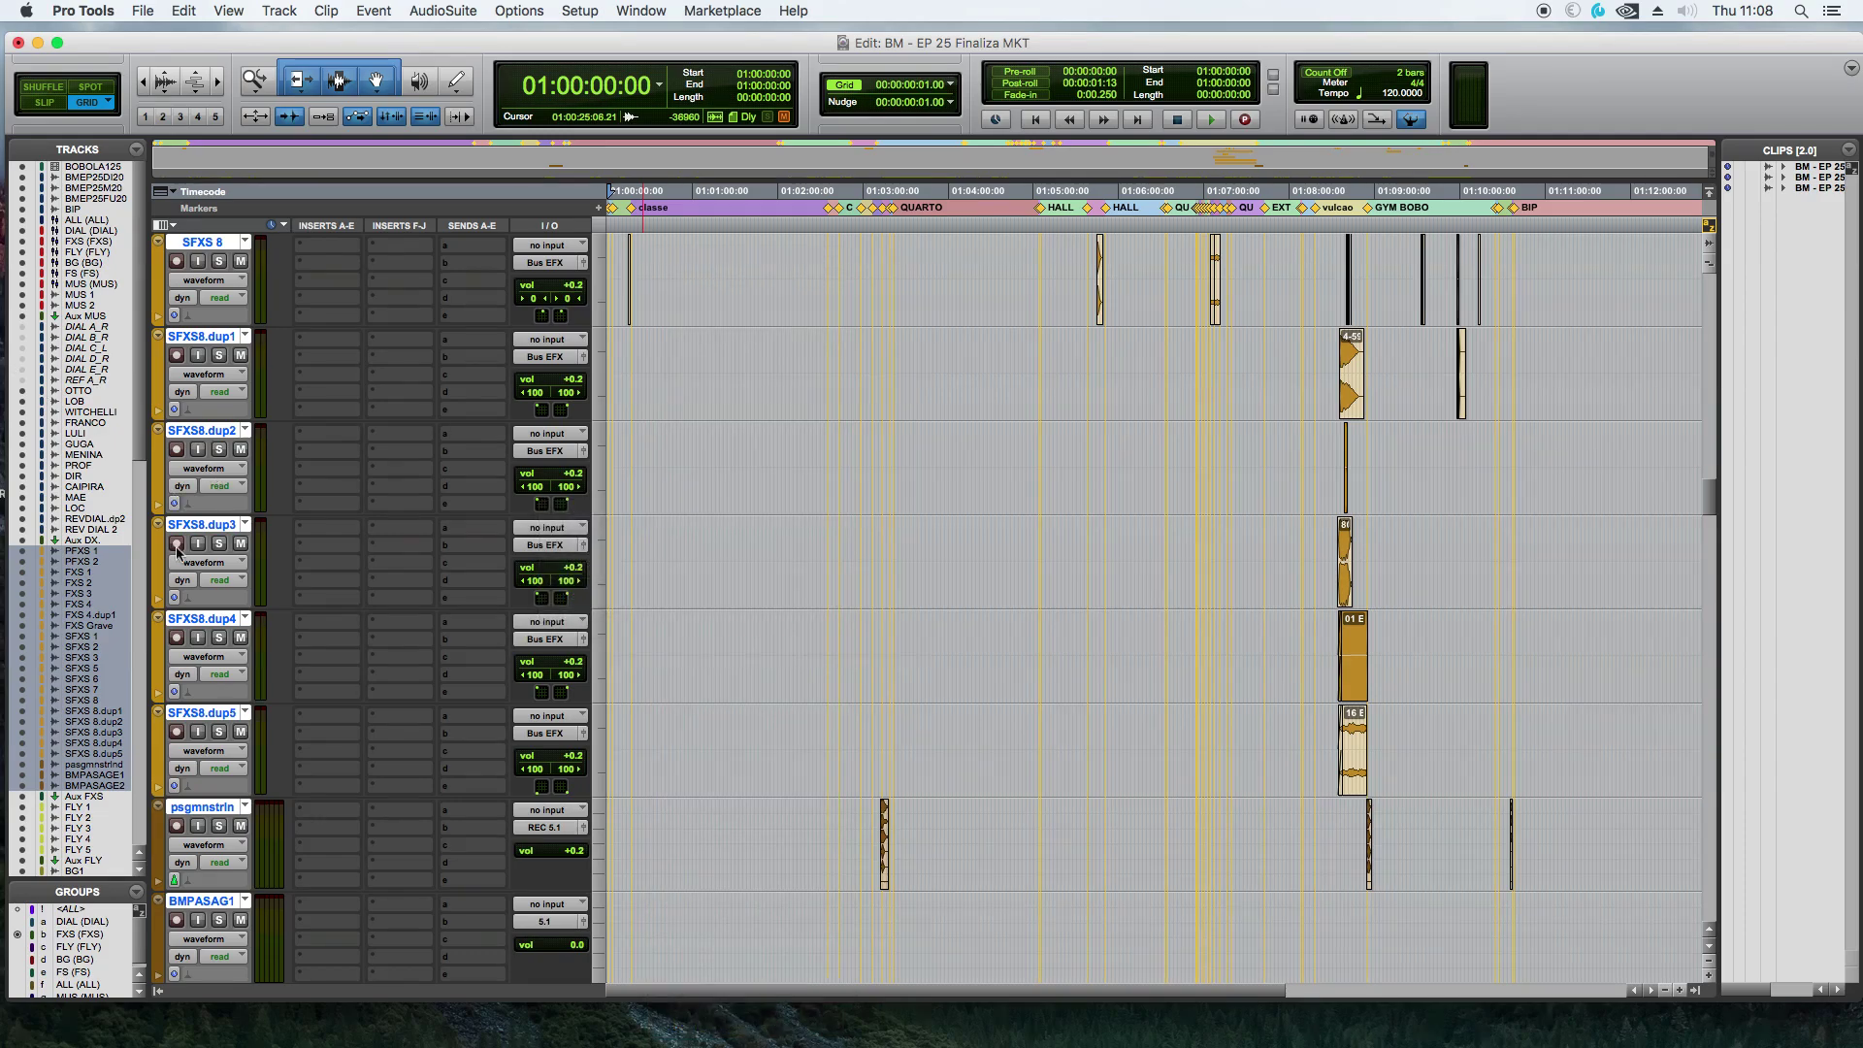
Step: Confirm Aux FXS takes Bus EFX as input and outputs to REC 5.1.5.0
scroll(539, 469, "down", 10)
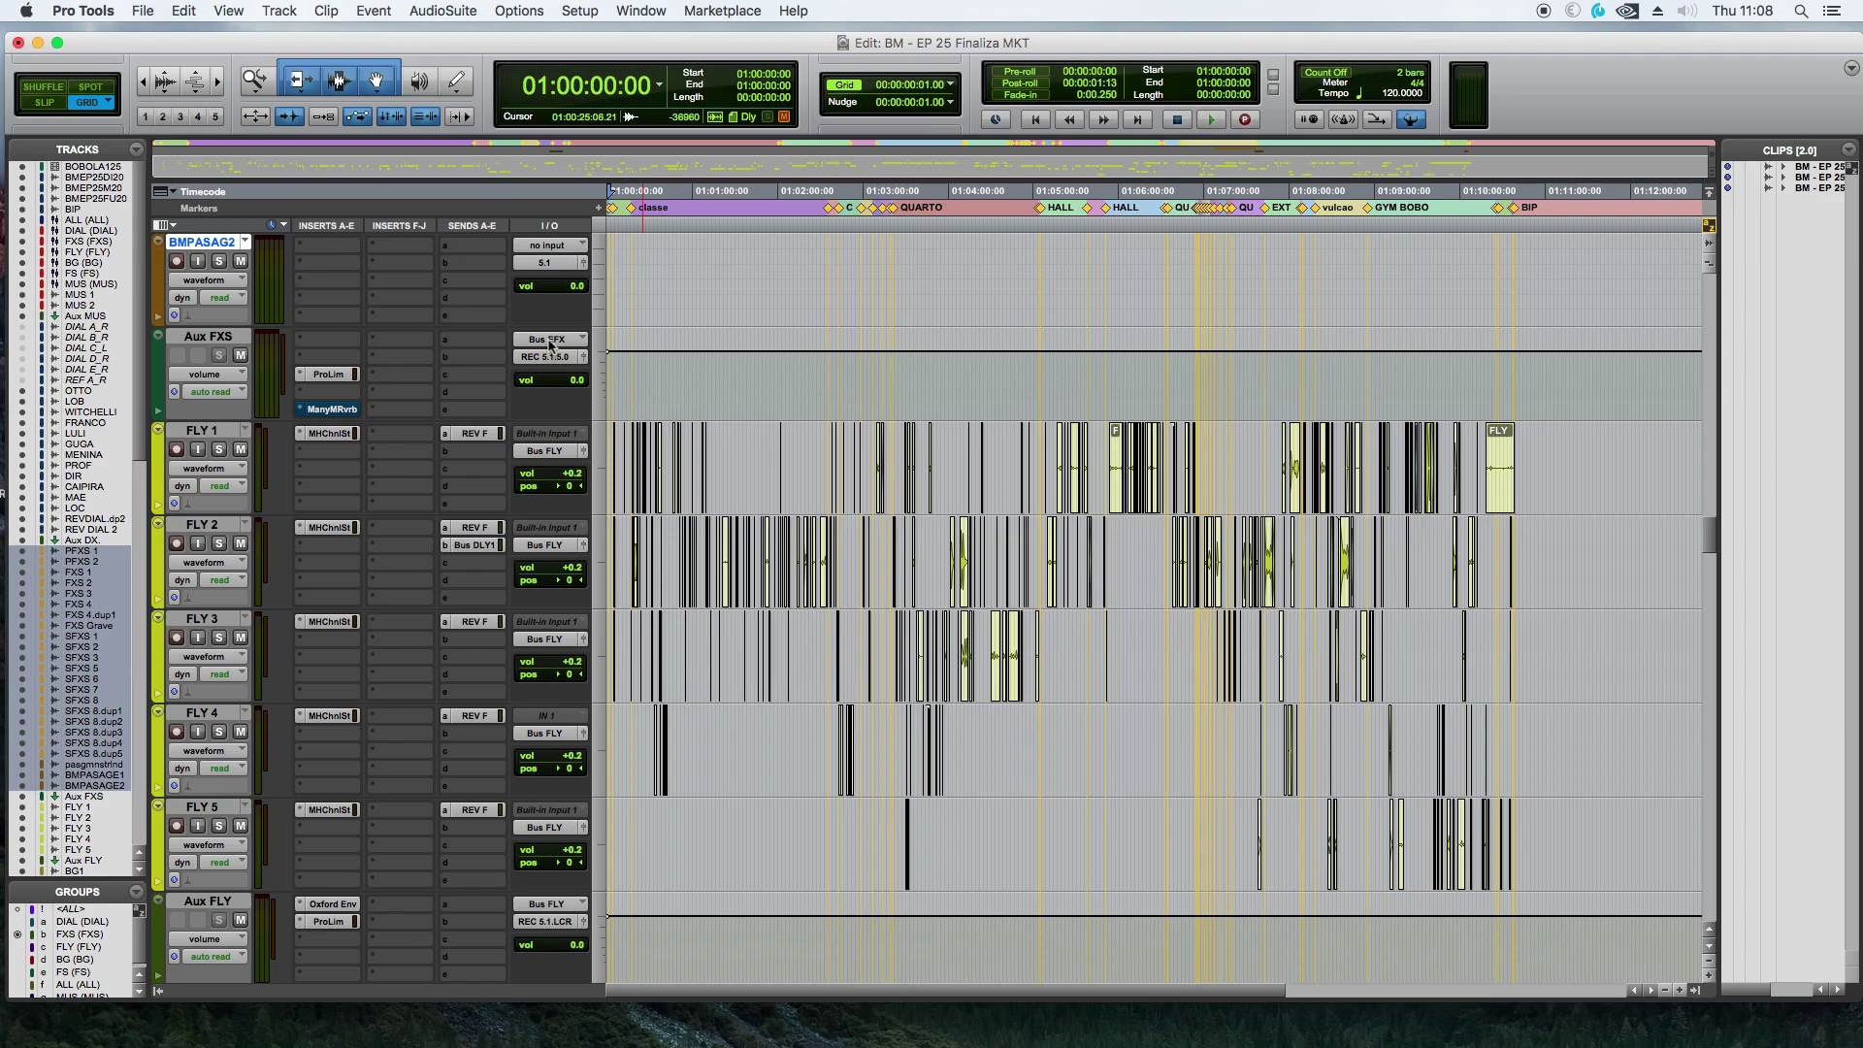
left_click(546, 339)
mouse_move(612, 341)
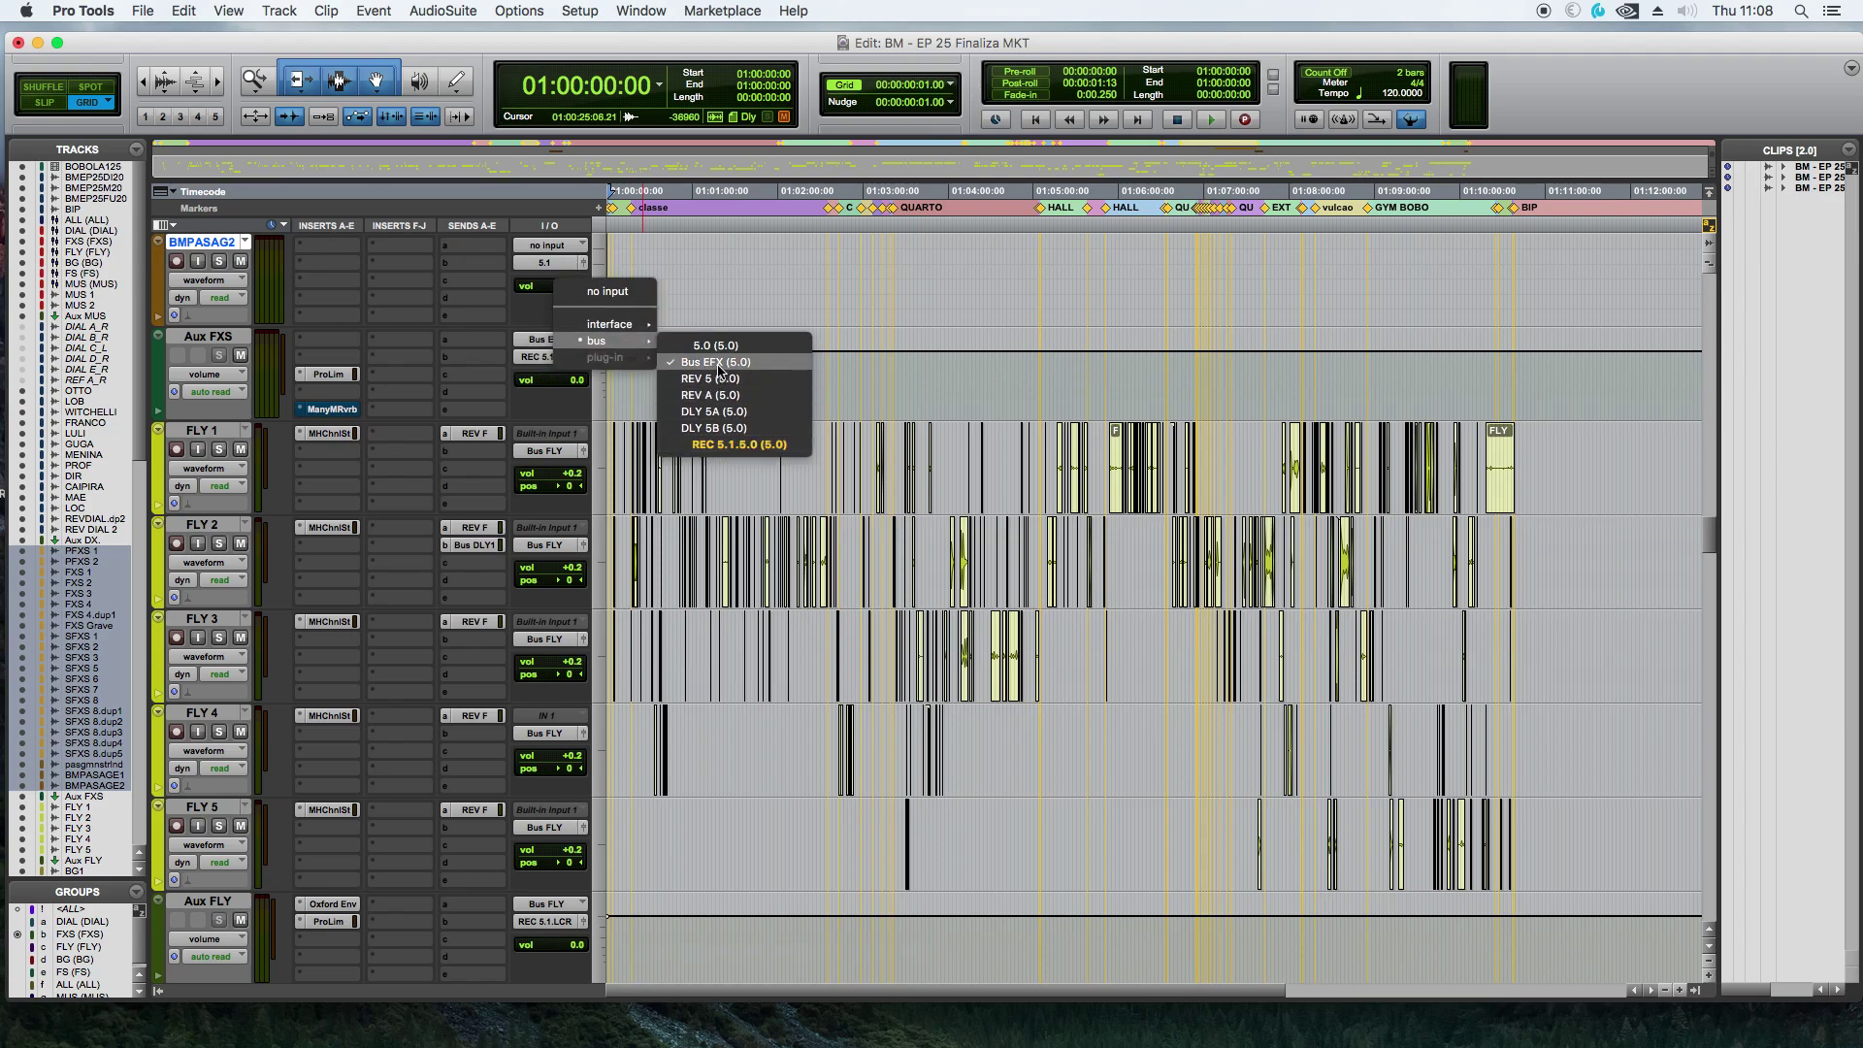
left_click(538, 357)
left_click(539, 357)
mouse_move(568, 378)
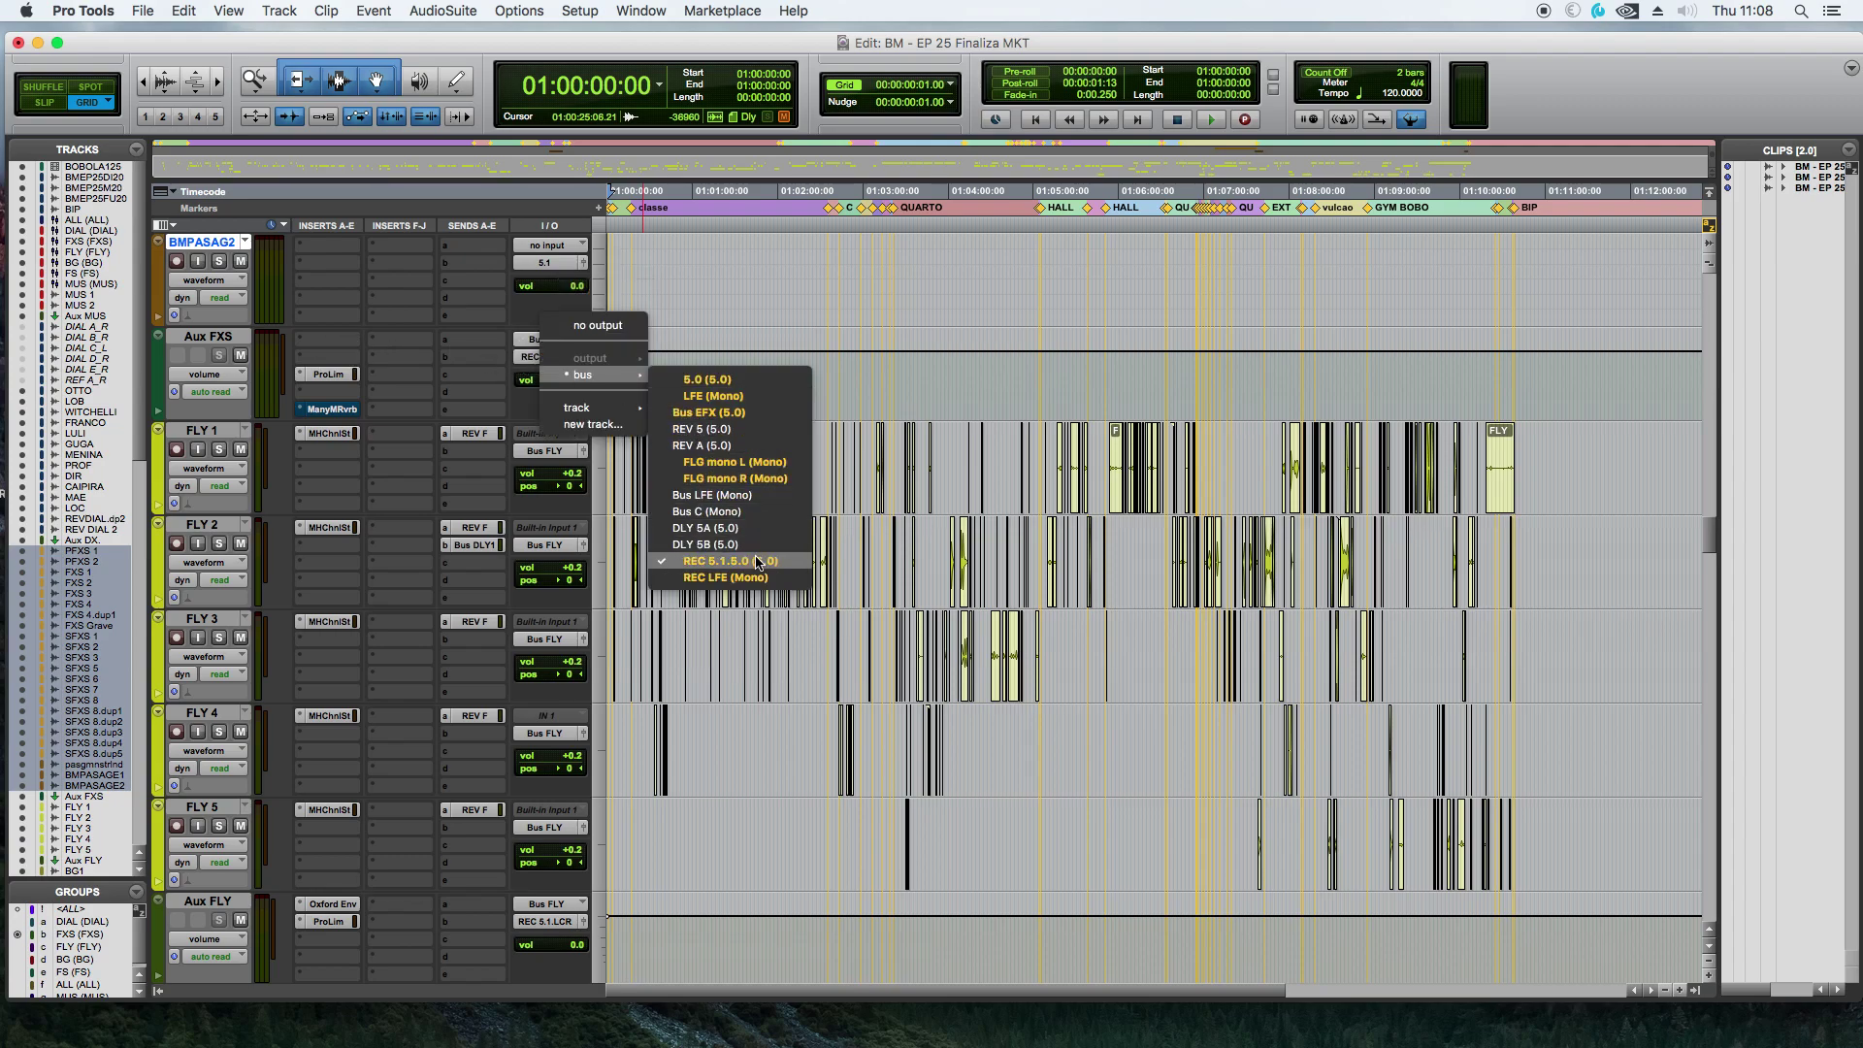
left_click(427, 485)
Step: Select FLY 1 through FLY 5 and verify their output stays on Bus FLY
left_click(78, 806)
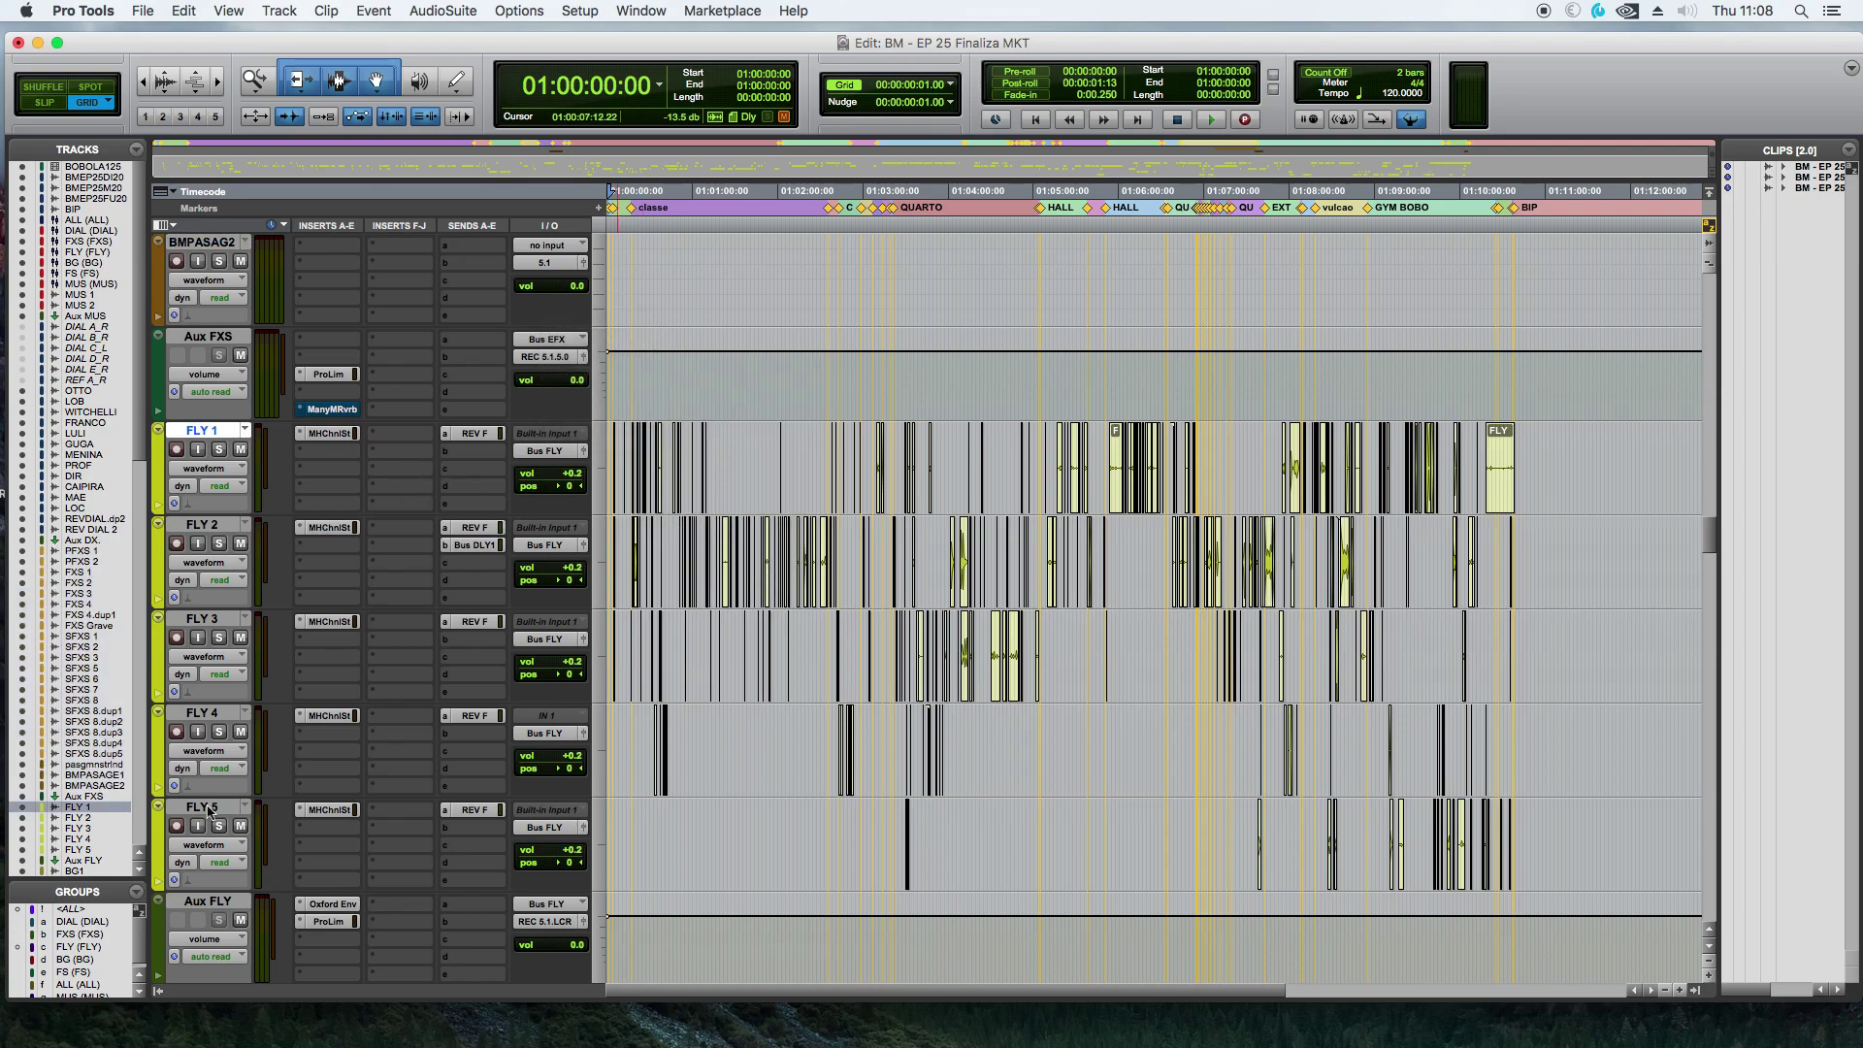
left_click(207, 812, "shift")
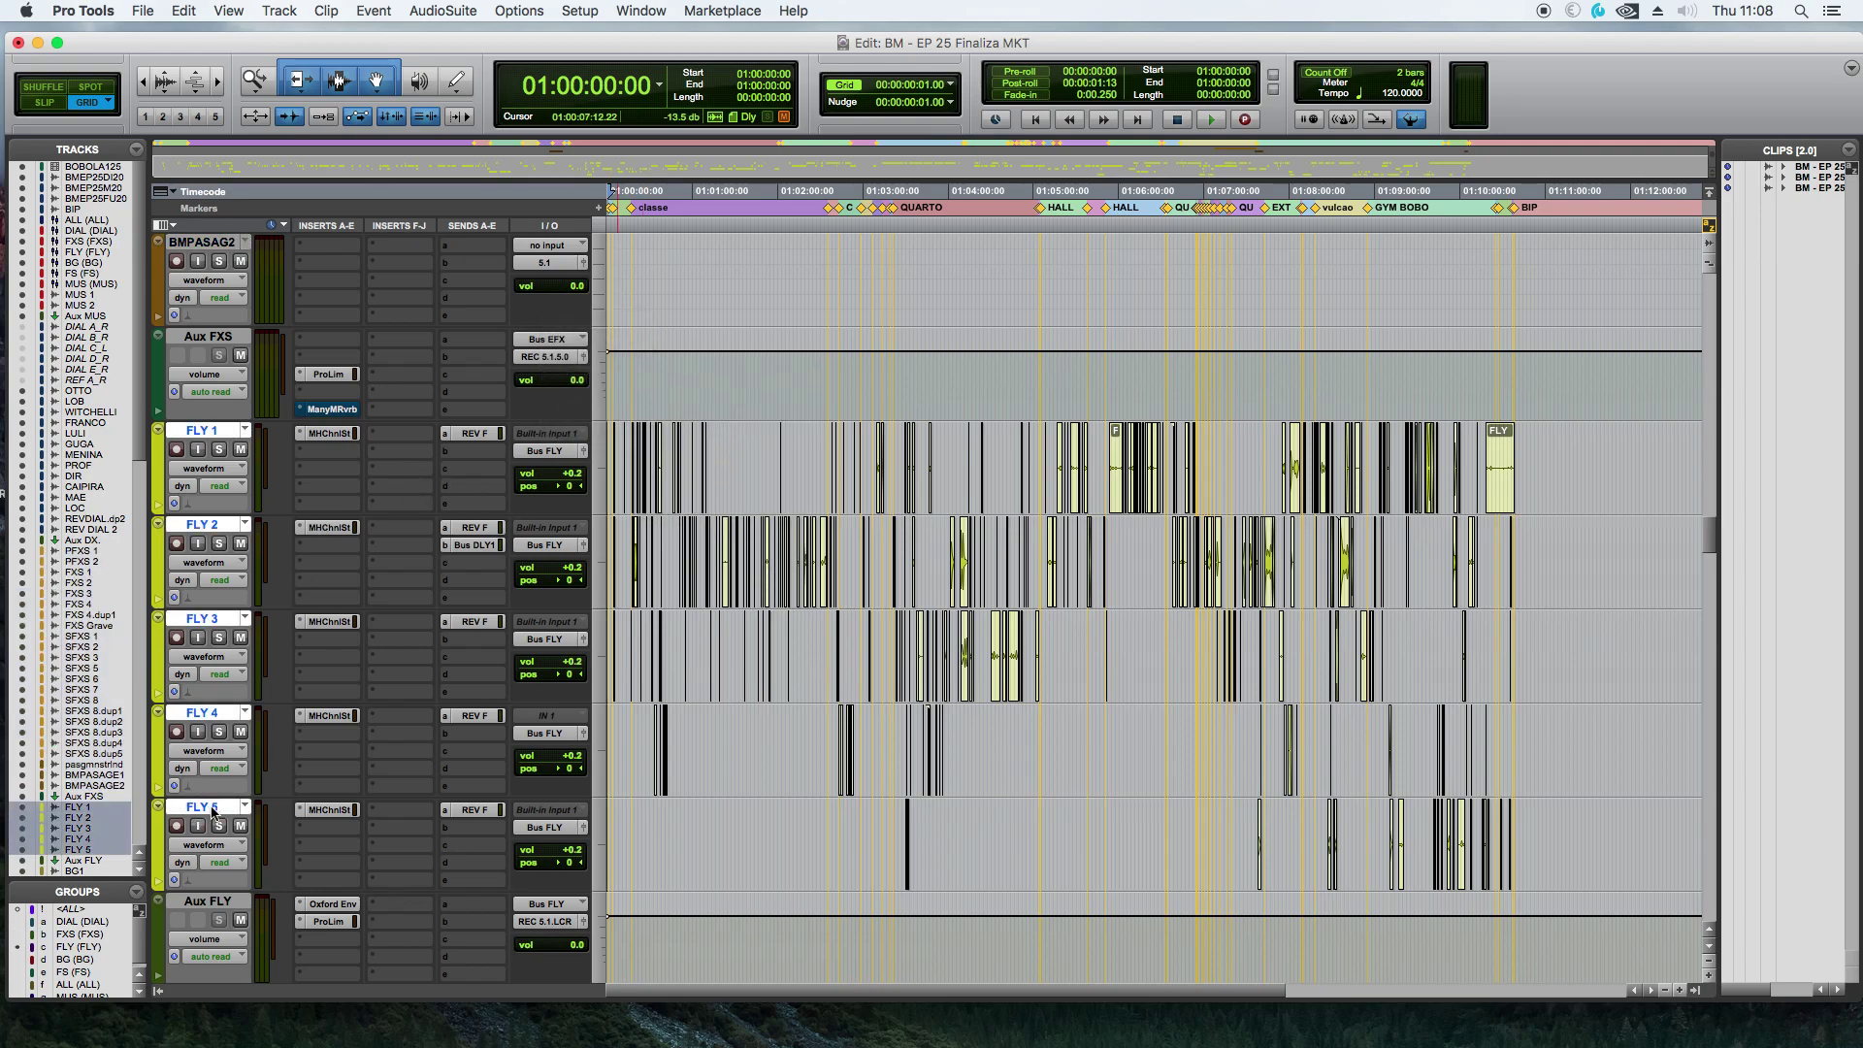
left_click(550, 829)
mouse_move(563, 846)
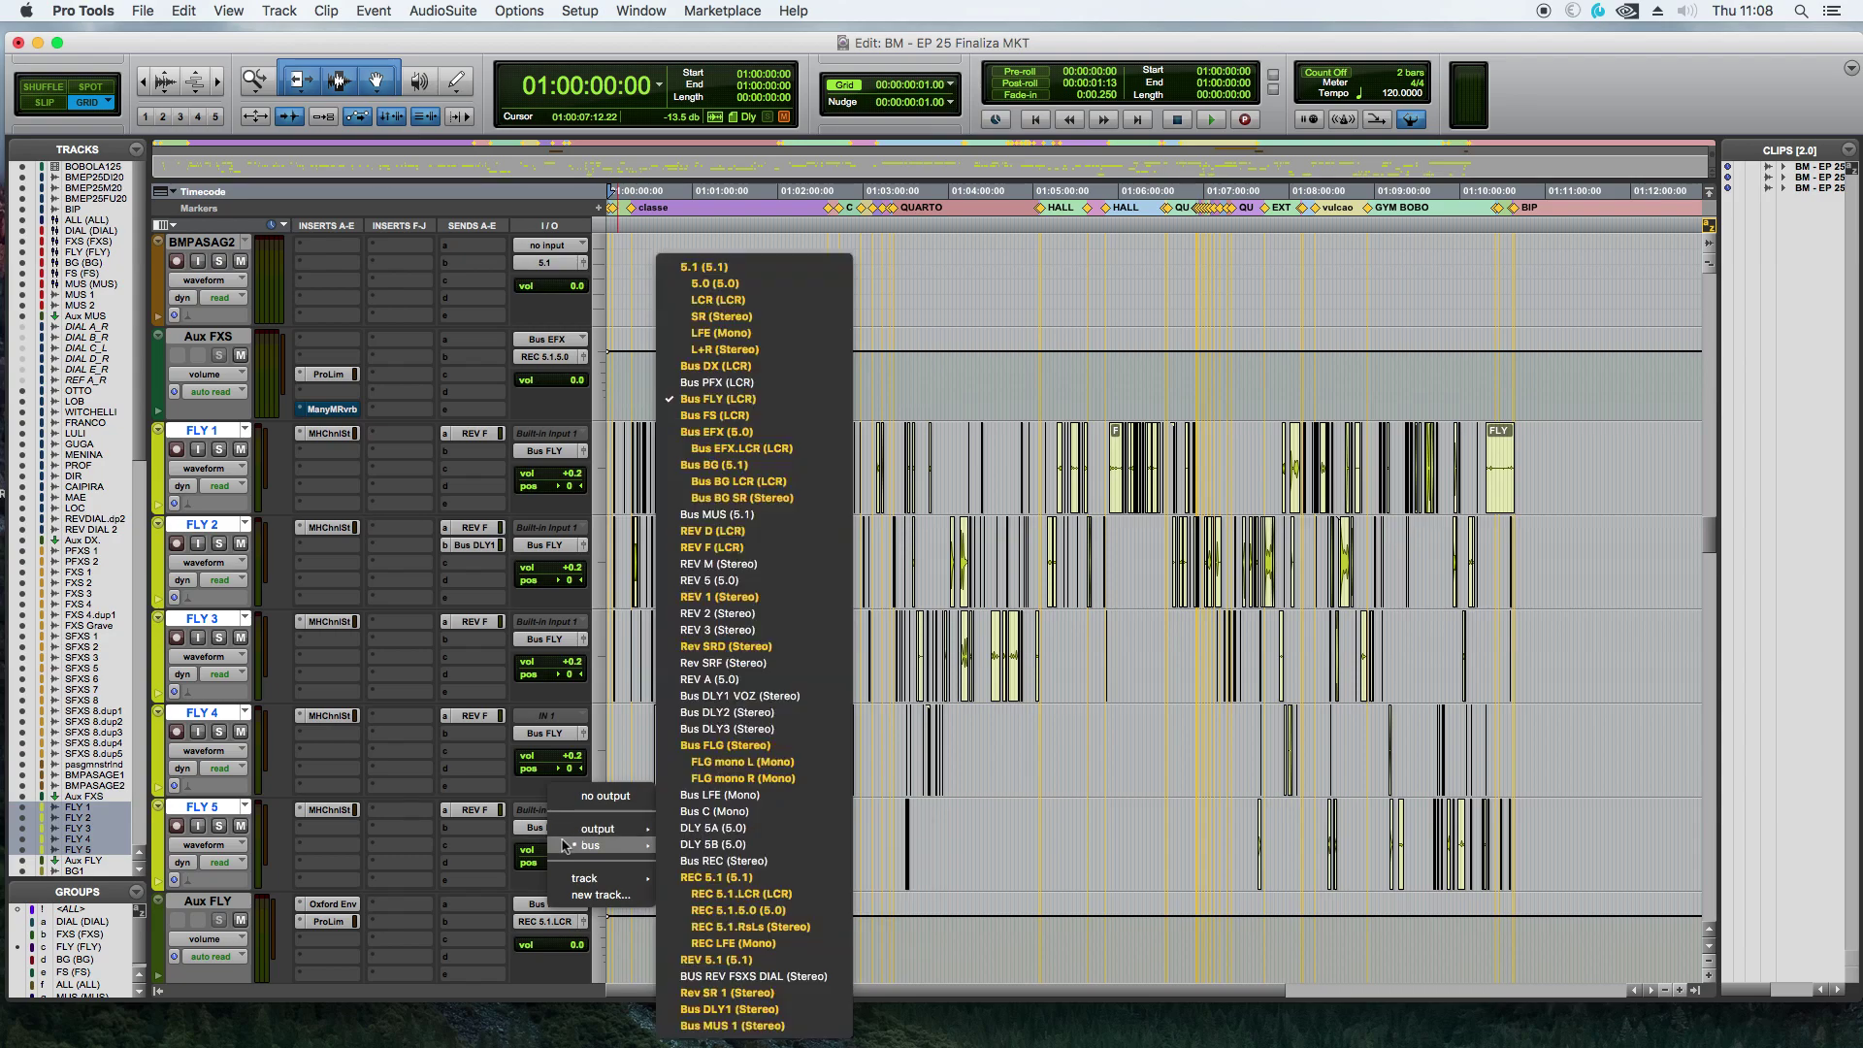
left_click(773, 405)
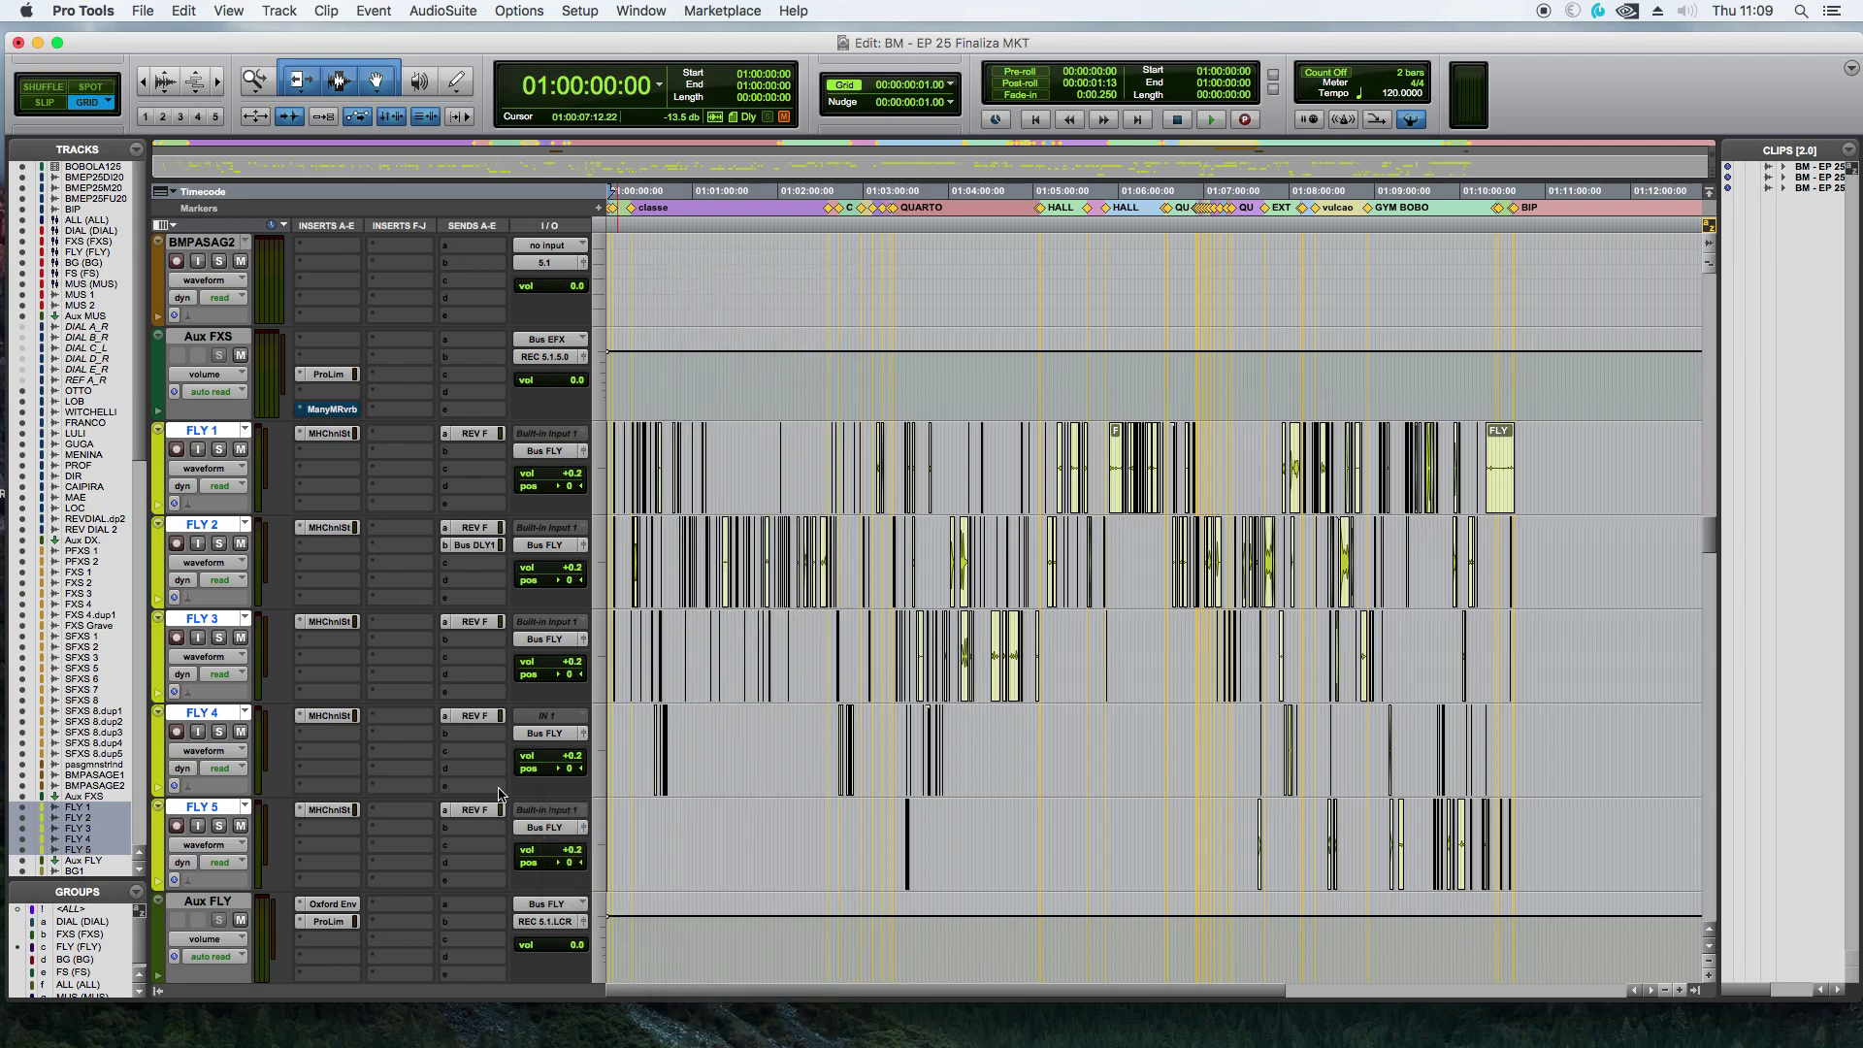
scroll(437, 791, "down", 3)
Step: Scroll through the BG background tracks, selecting BG1 down to BGFX and BG SFX
scroll(291, 709, "down", 2)
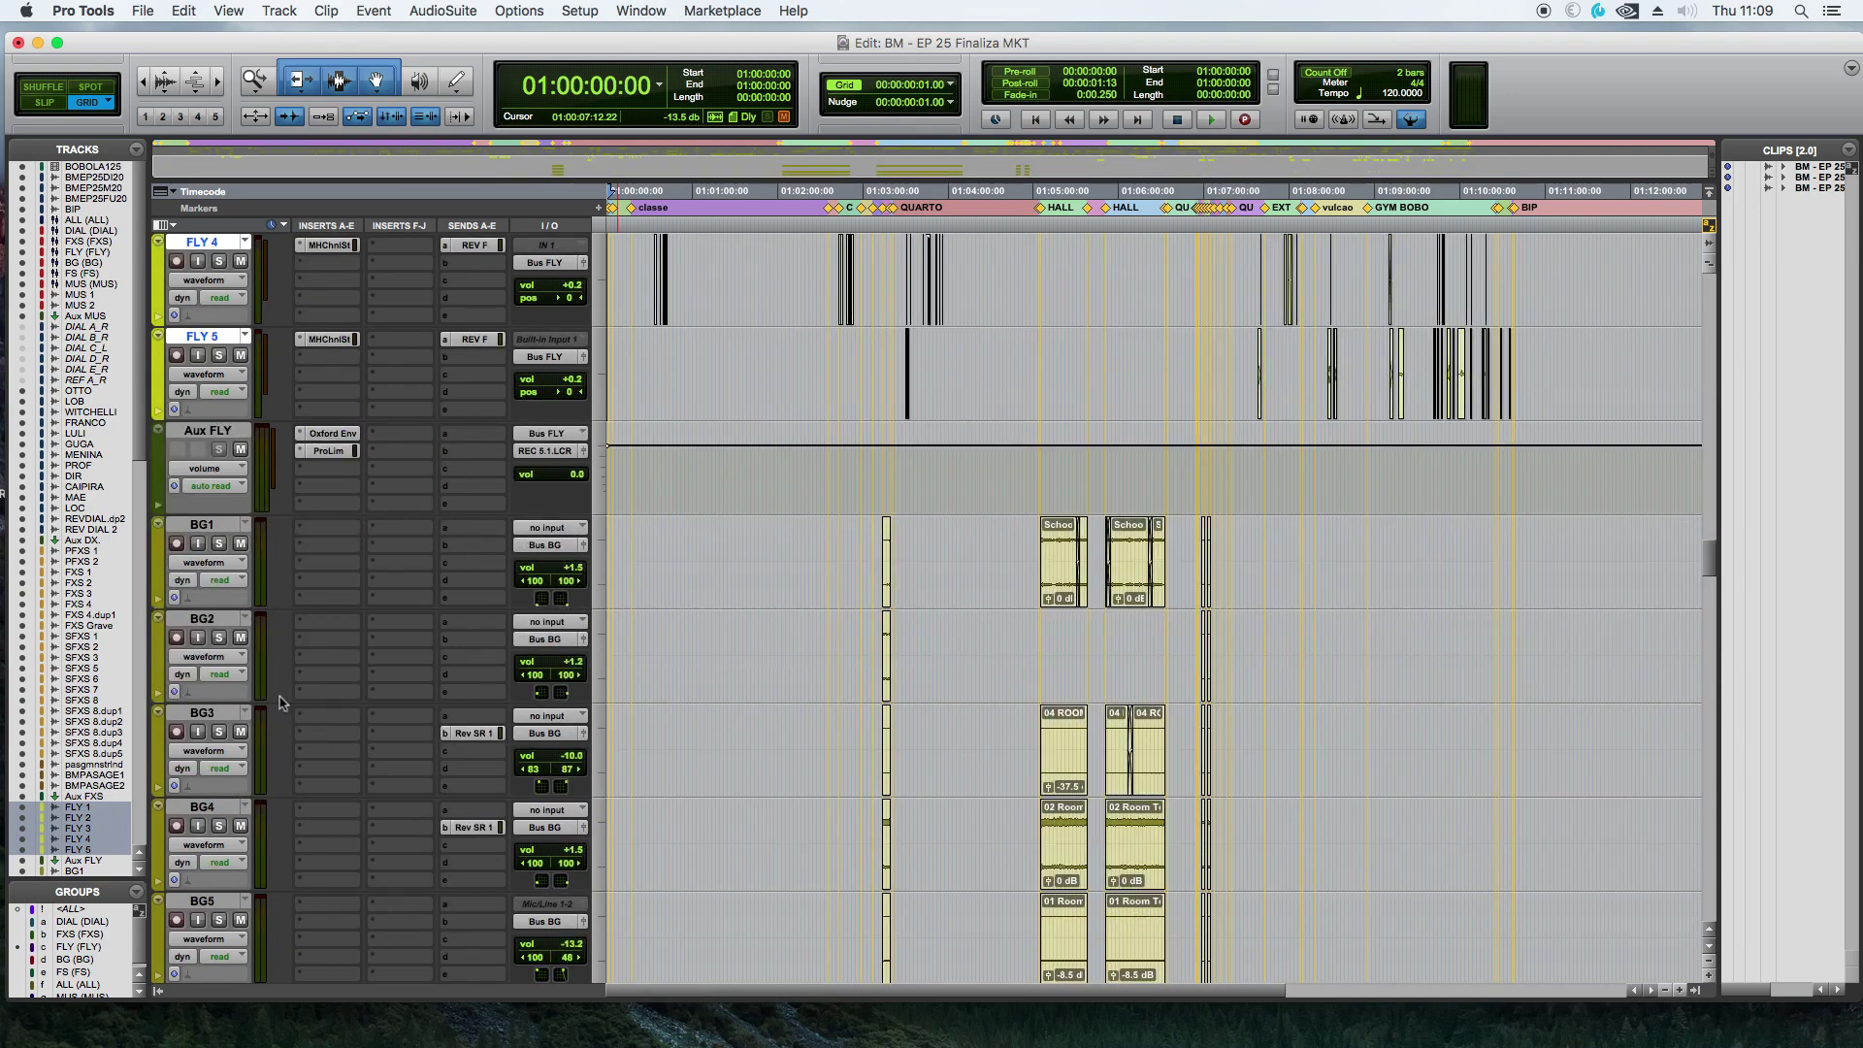
left_click(202, 525)
scroll(219, 582, "down", 3)
scroll(221, 592, "down", 10)
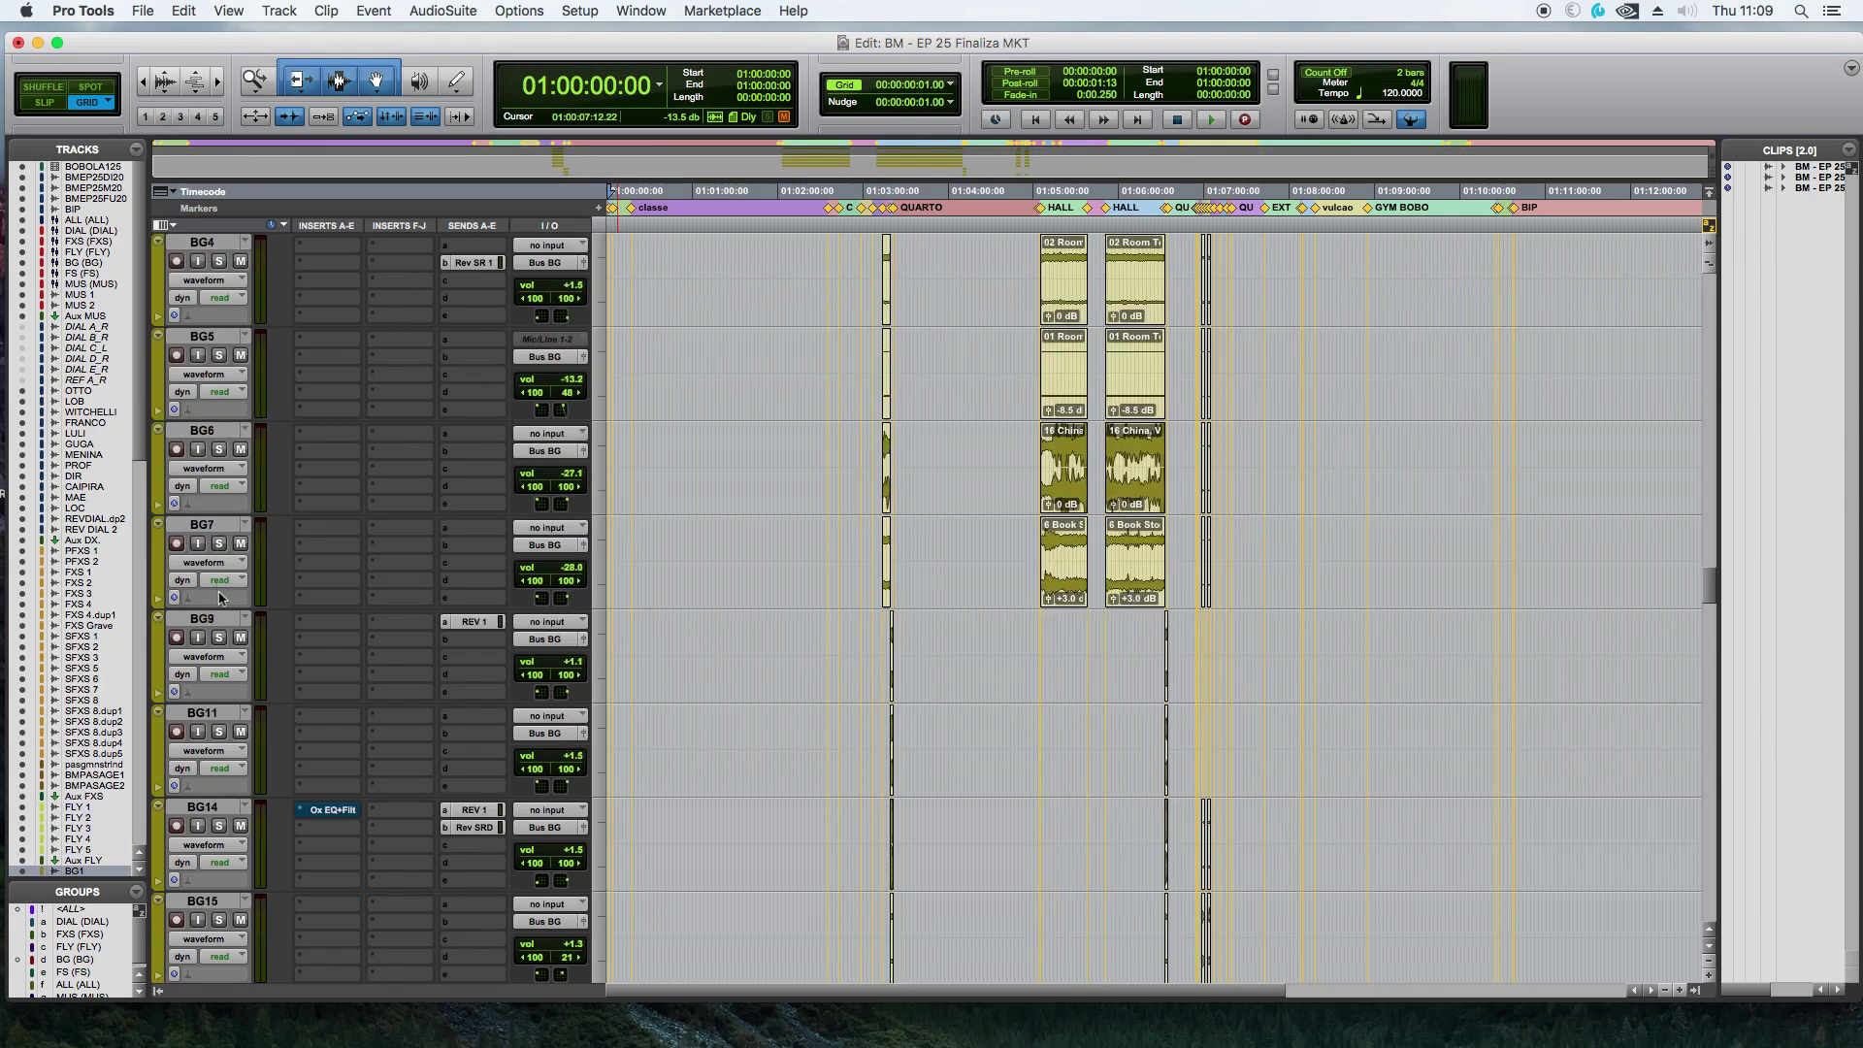
scroll(228, 625, "down", 7)
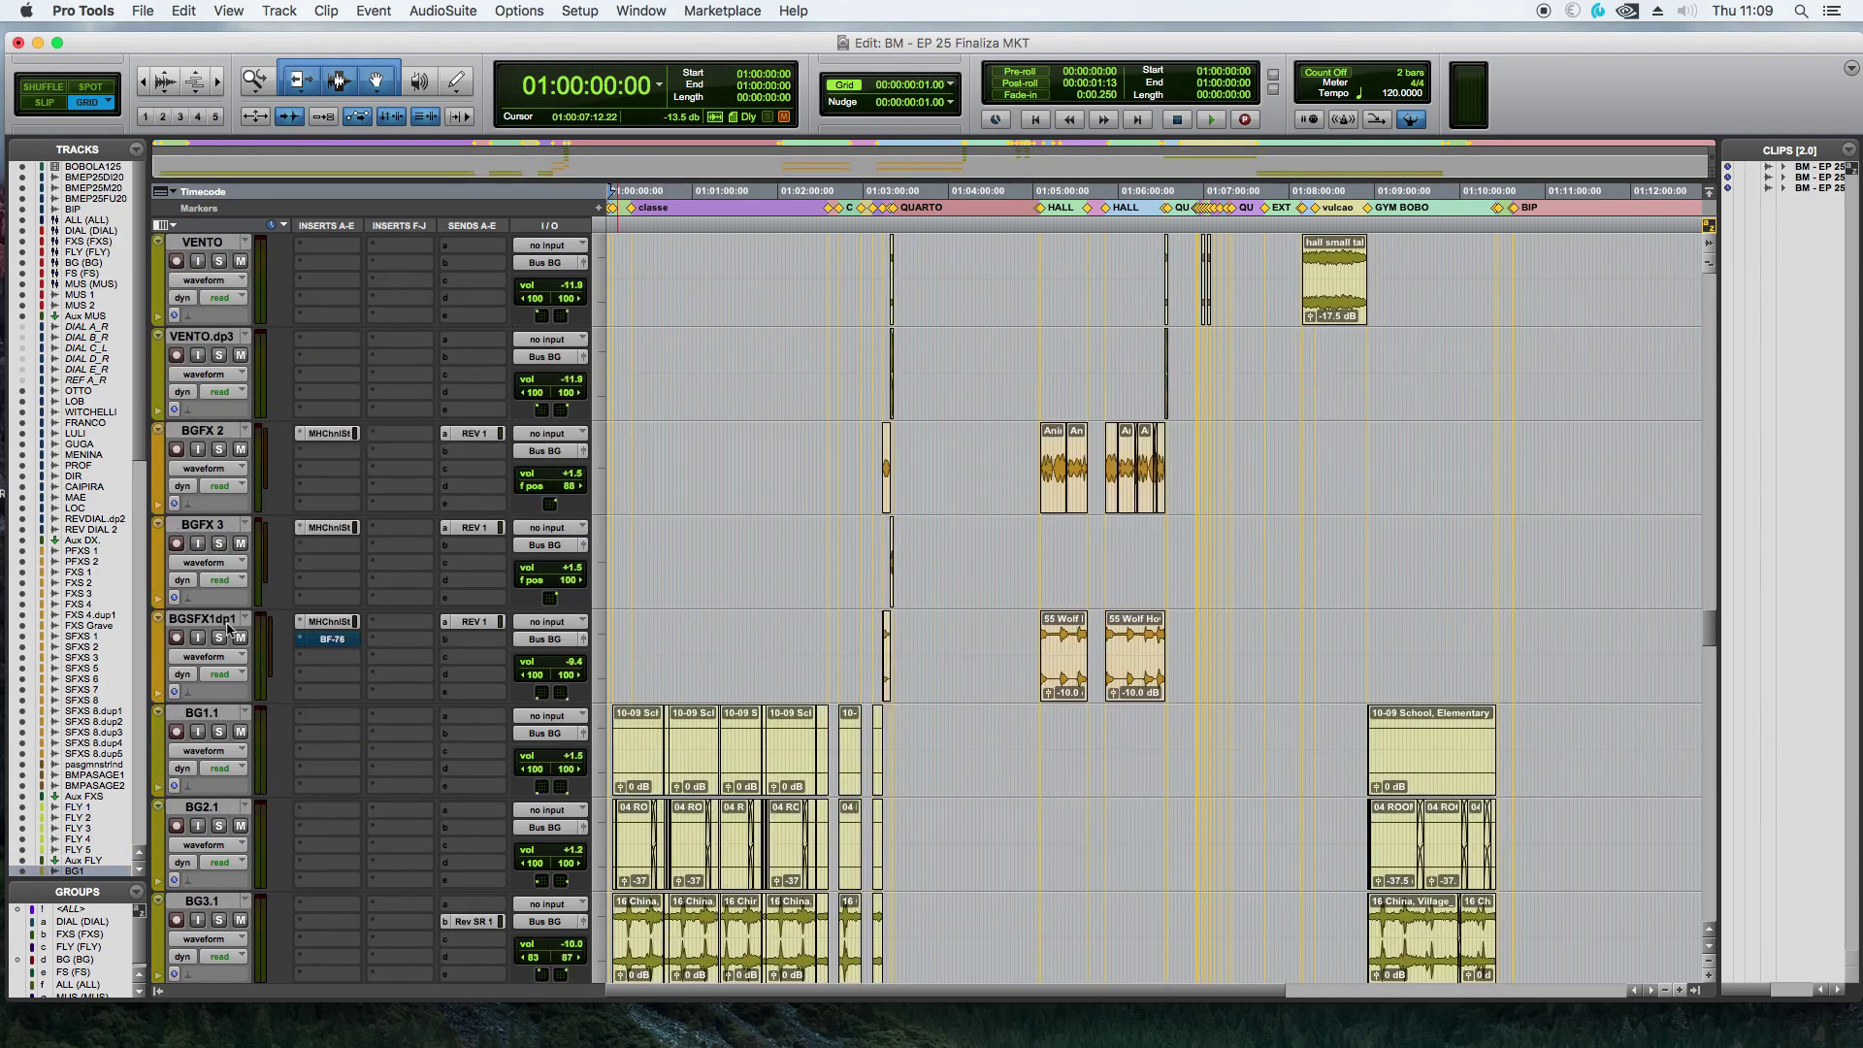
scroll(352, 790, "down", 14)
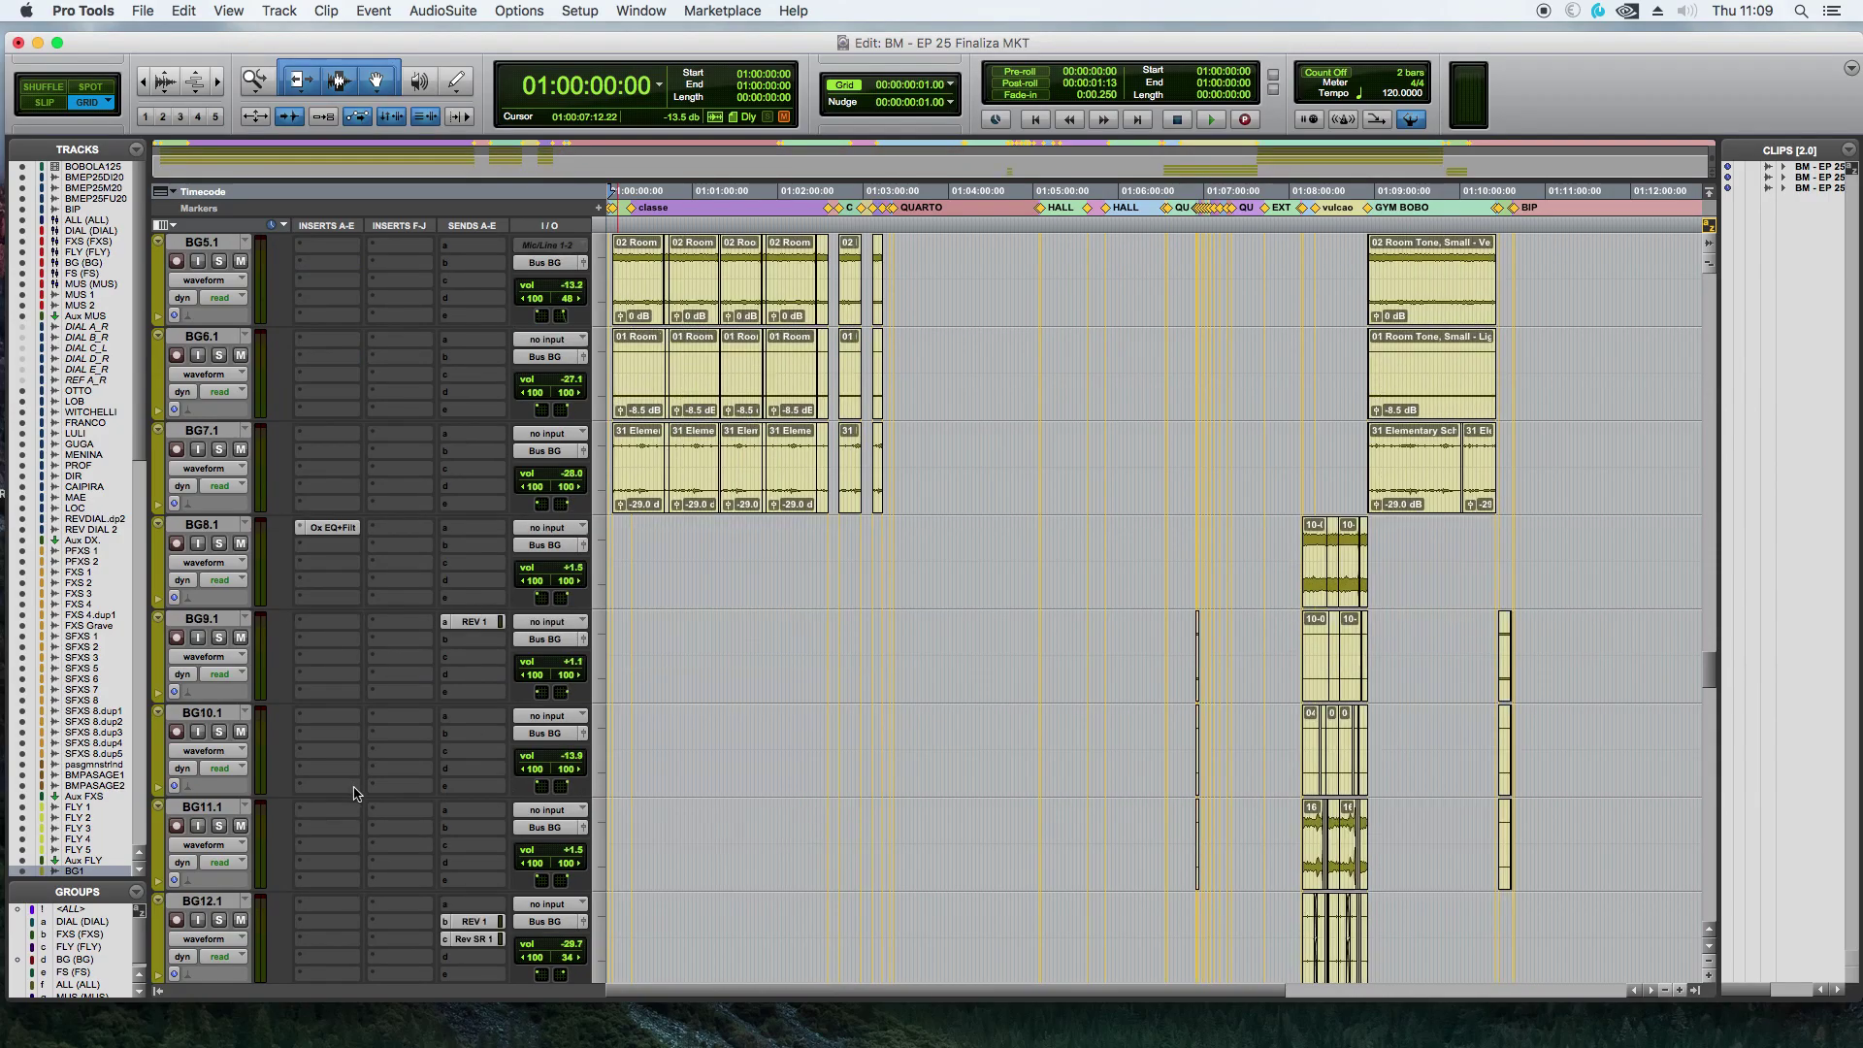
scroll(357, 799, "down", 12)
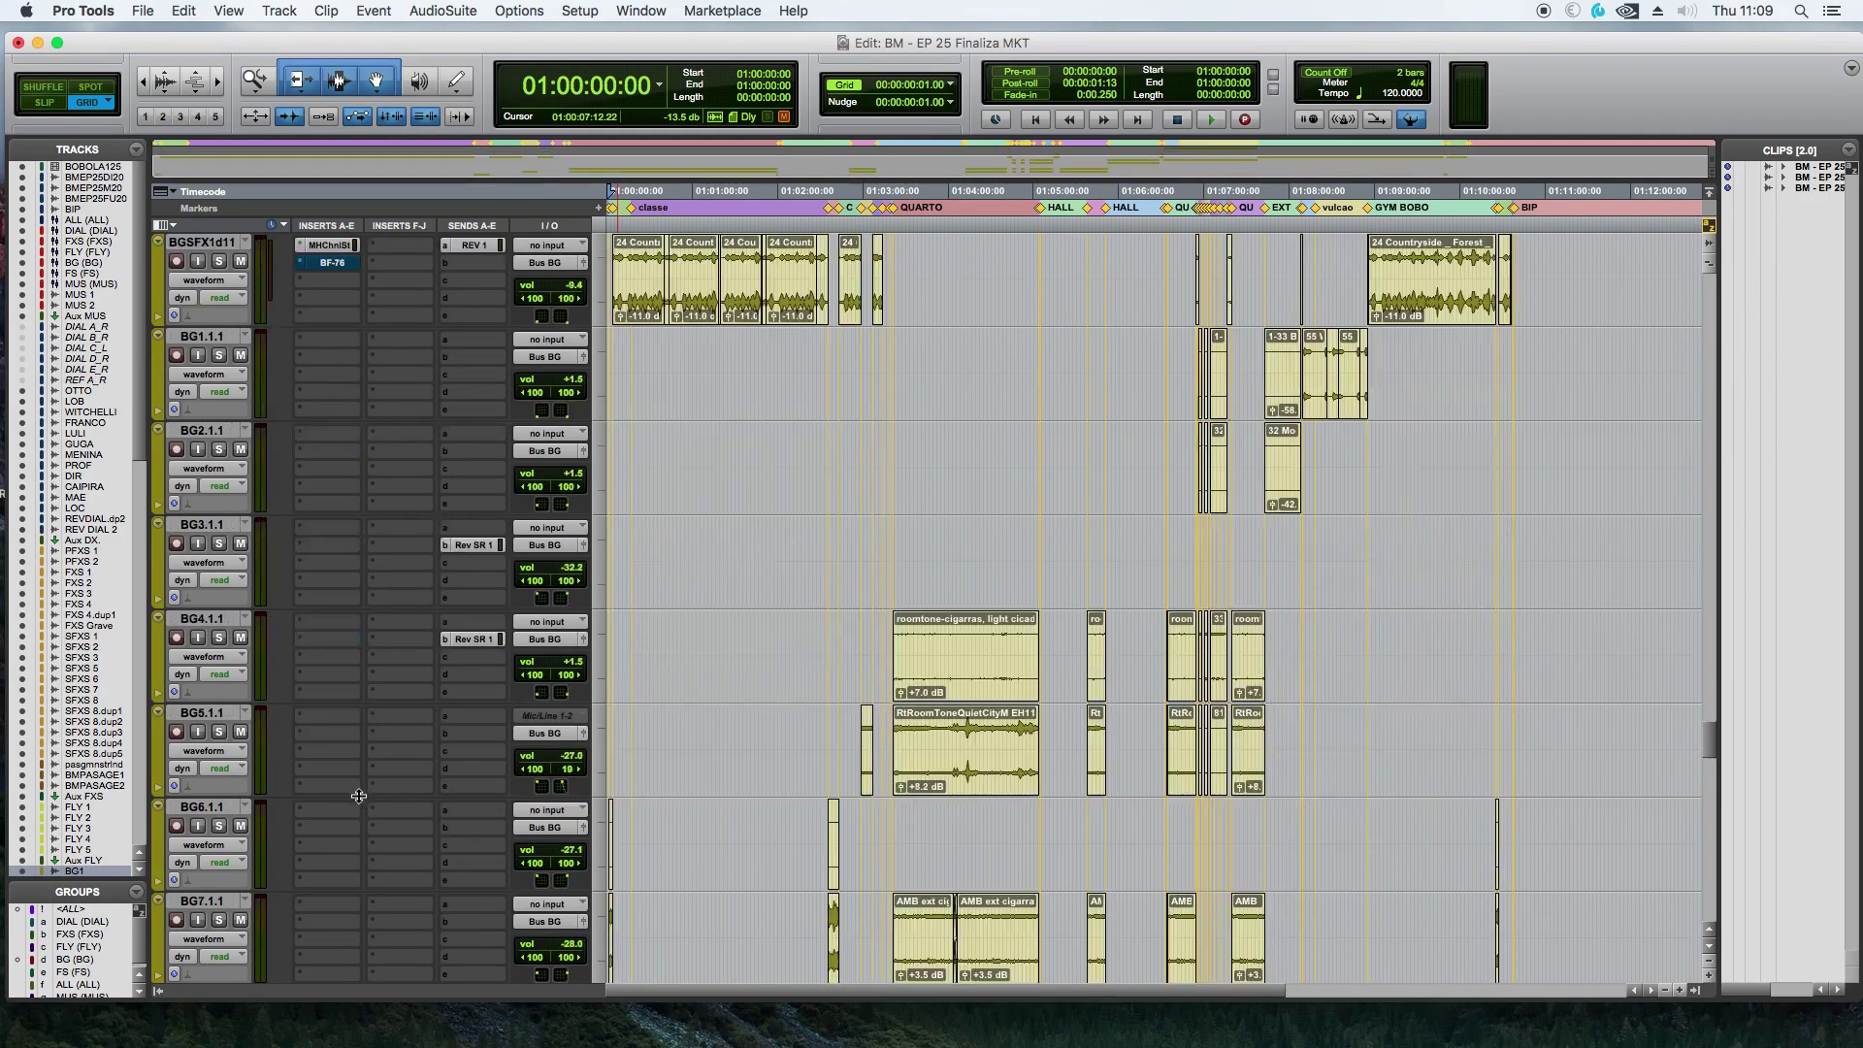
scroll(361, 815, "down", 12)
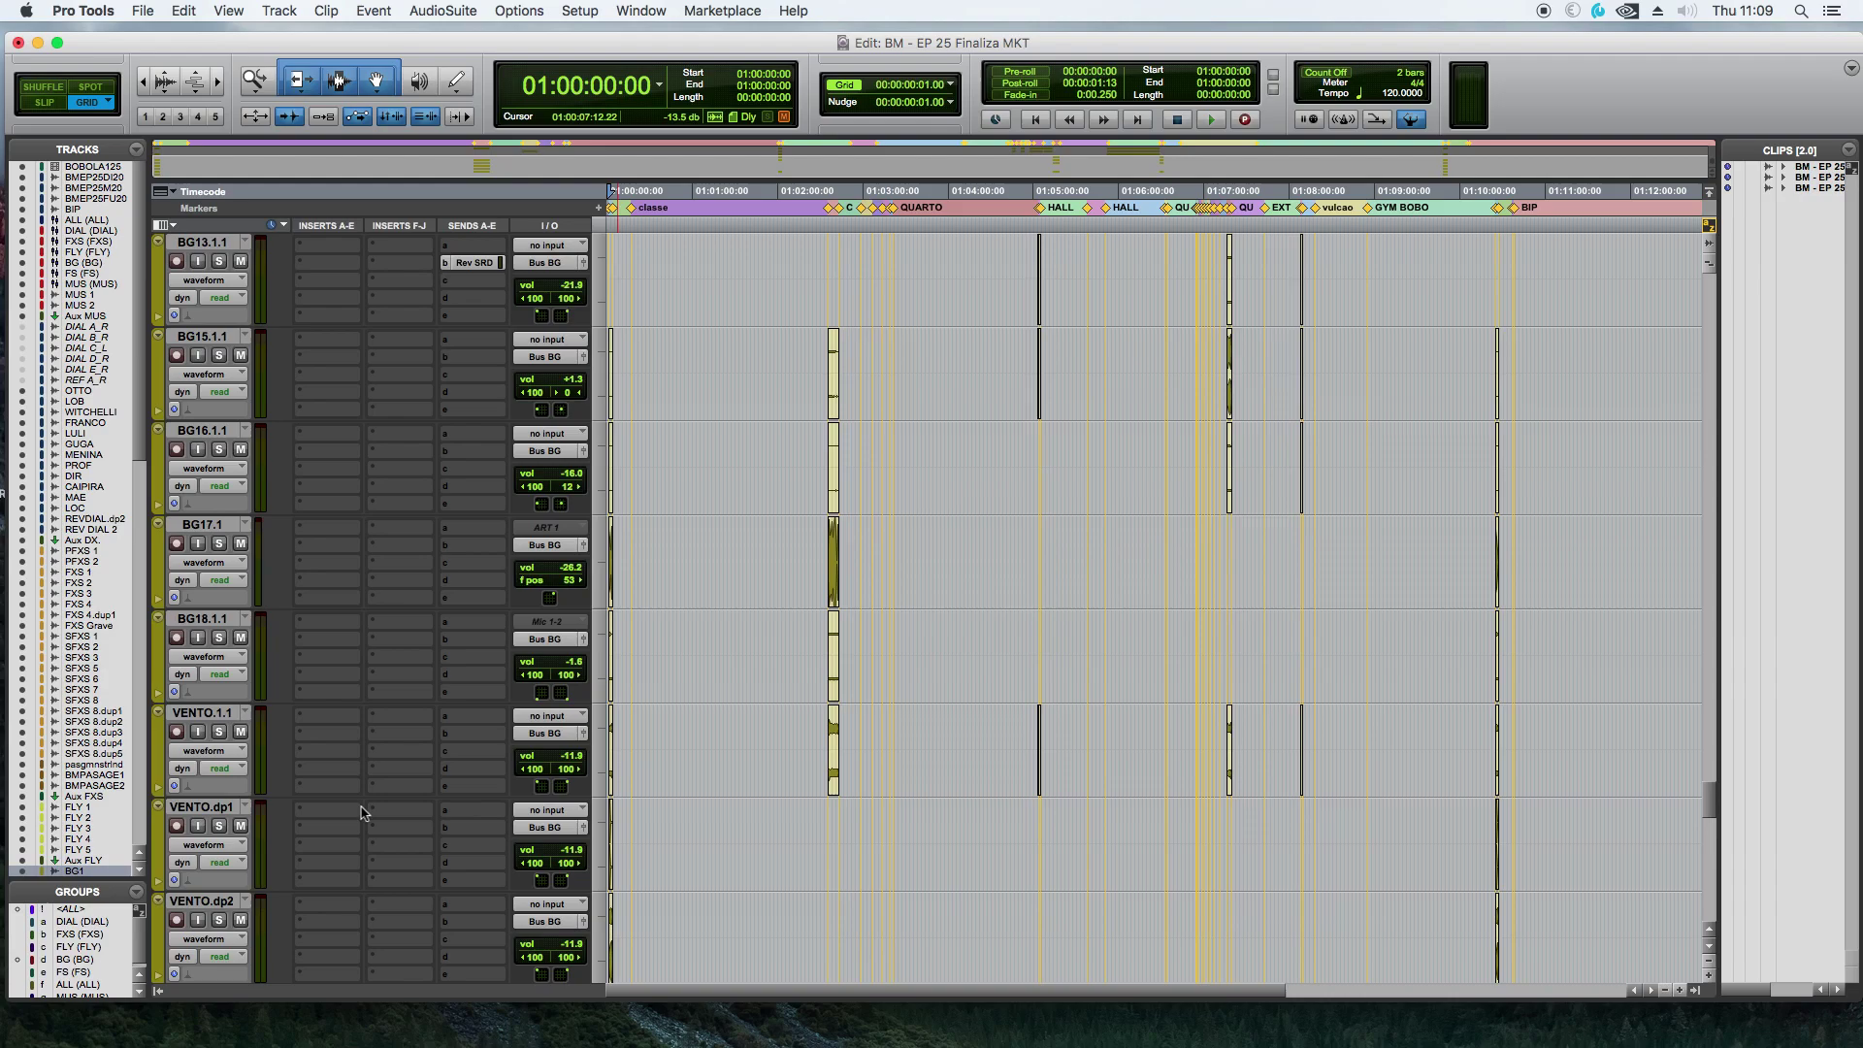
scroll(361, 822, "down", 3)
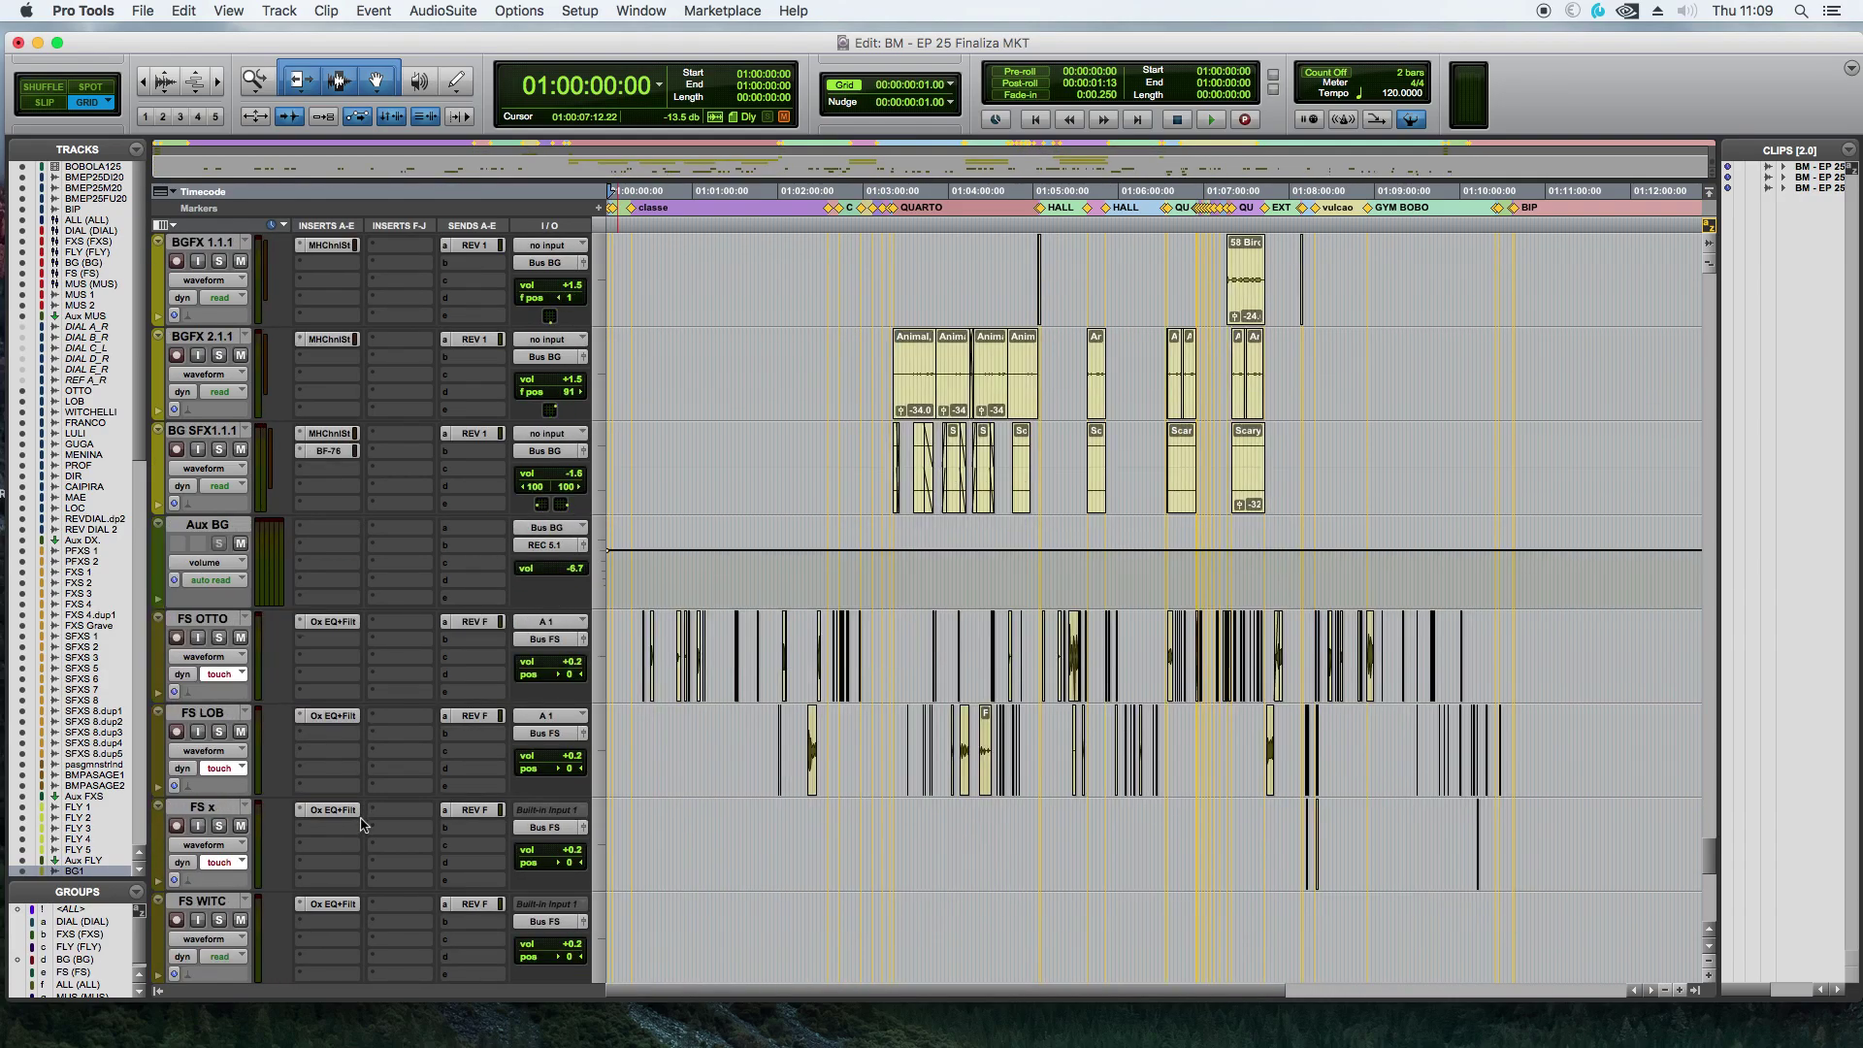
left_click(201, 439)
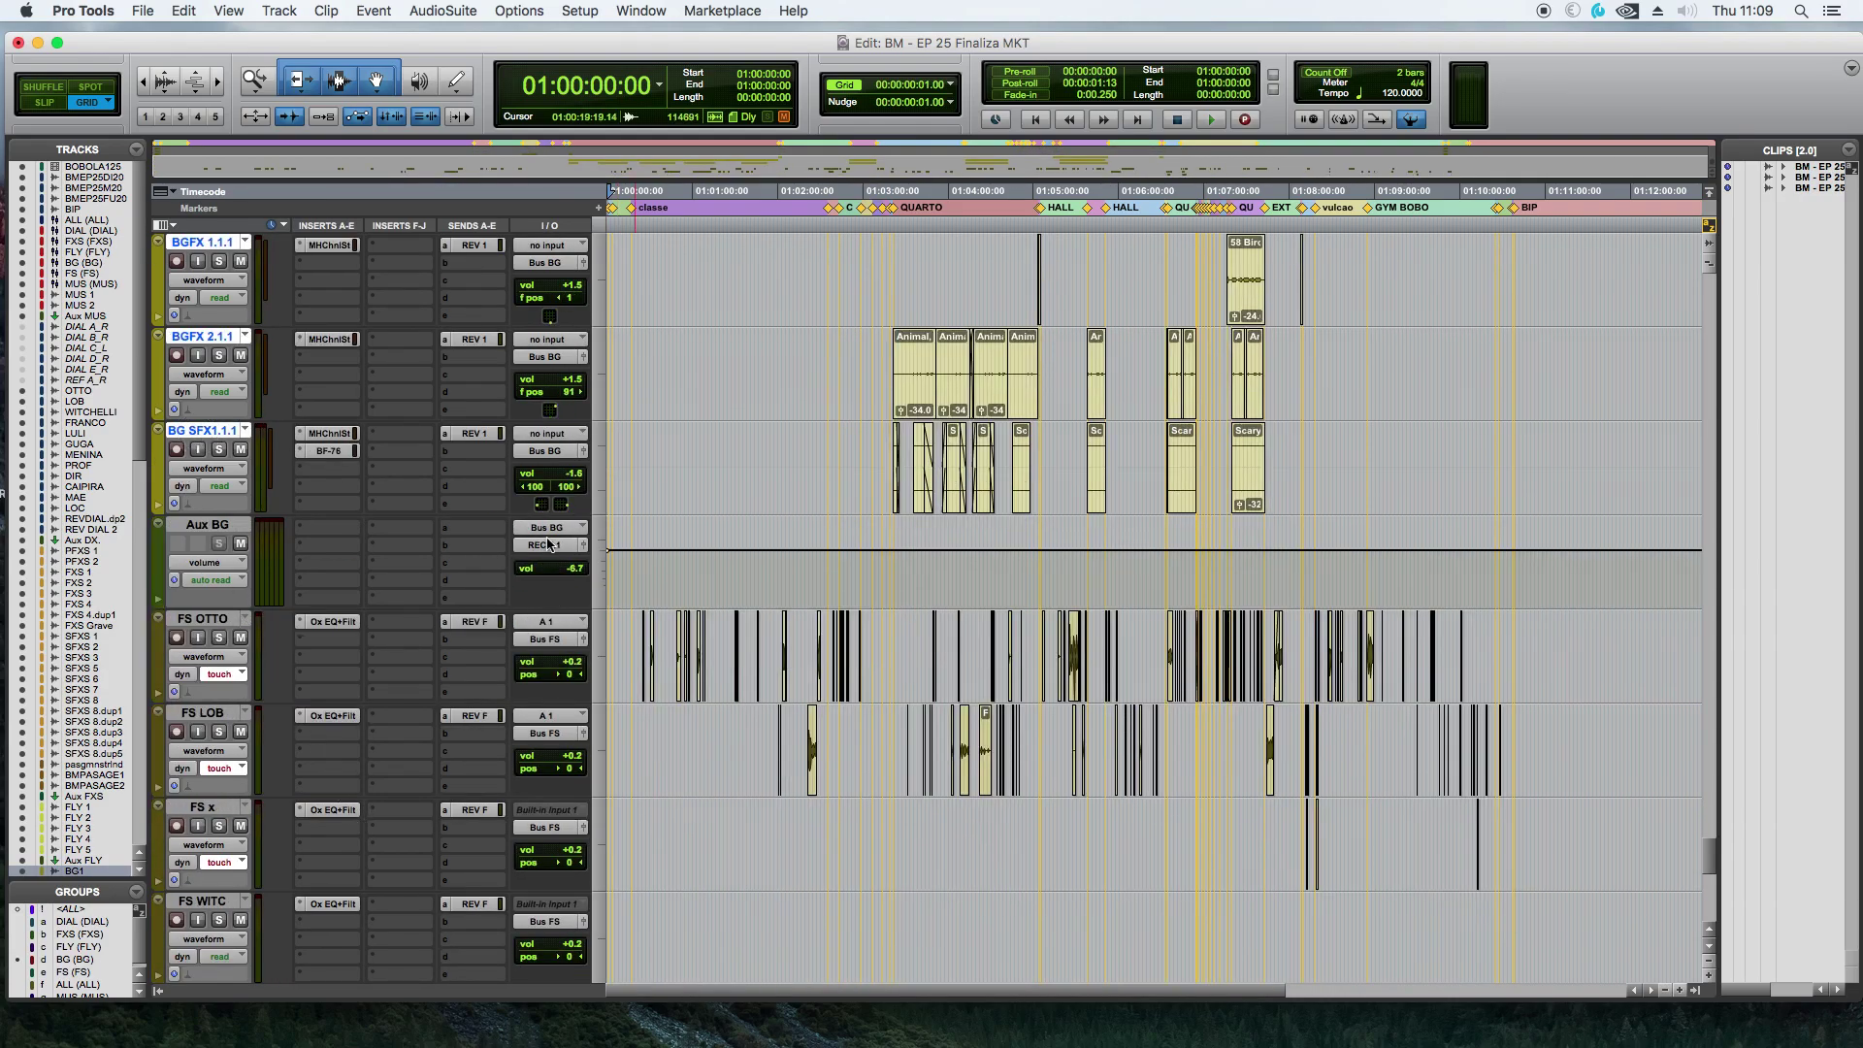
Step: Check Aux BG's input and confirm its output stays on REC 5.1
left_click(548, 533)
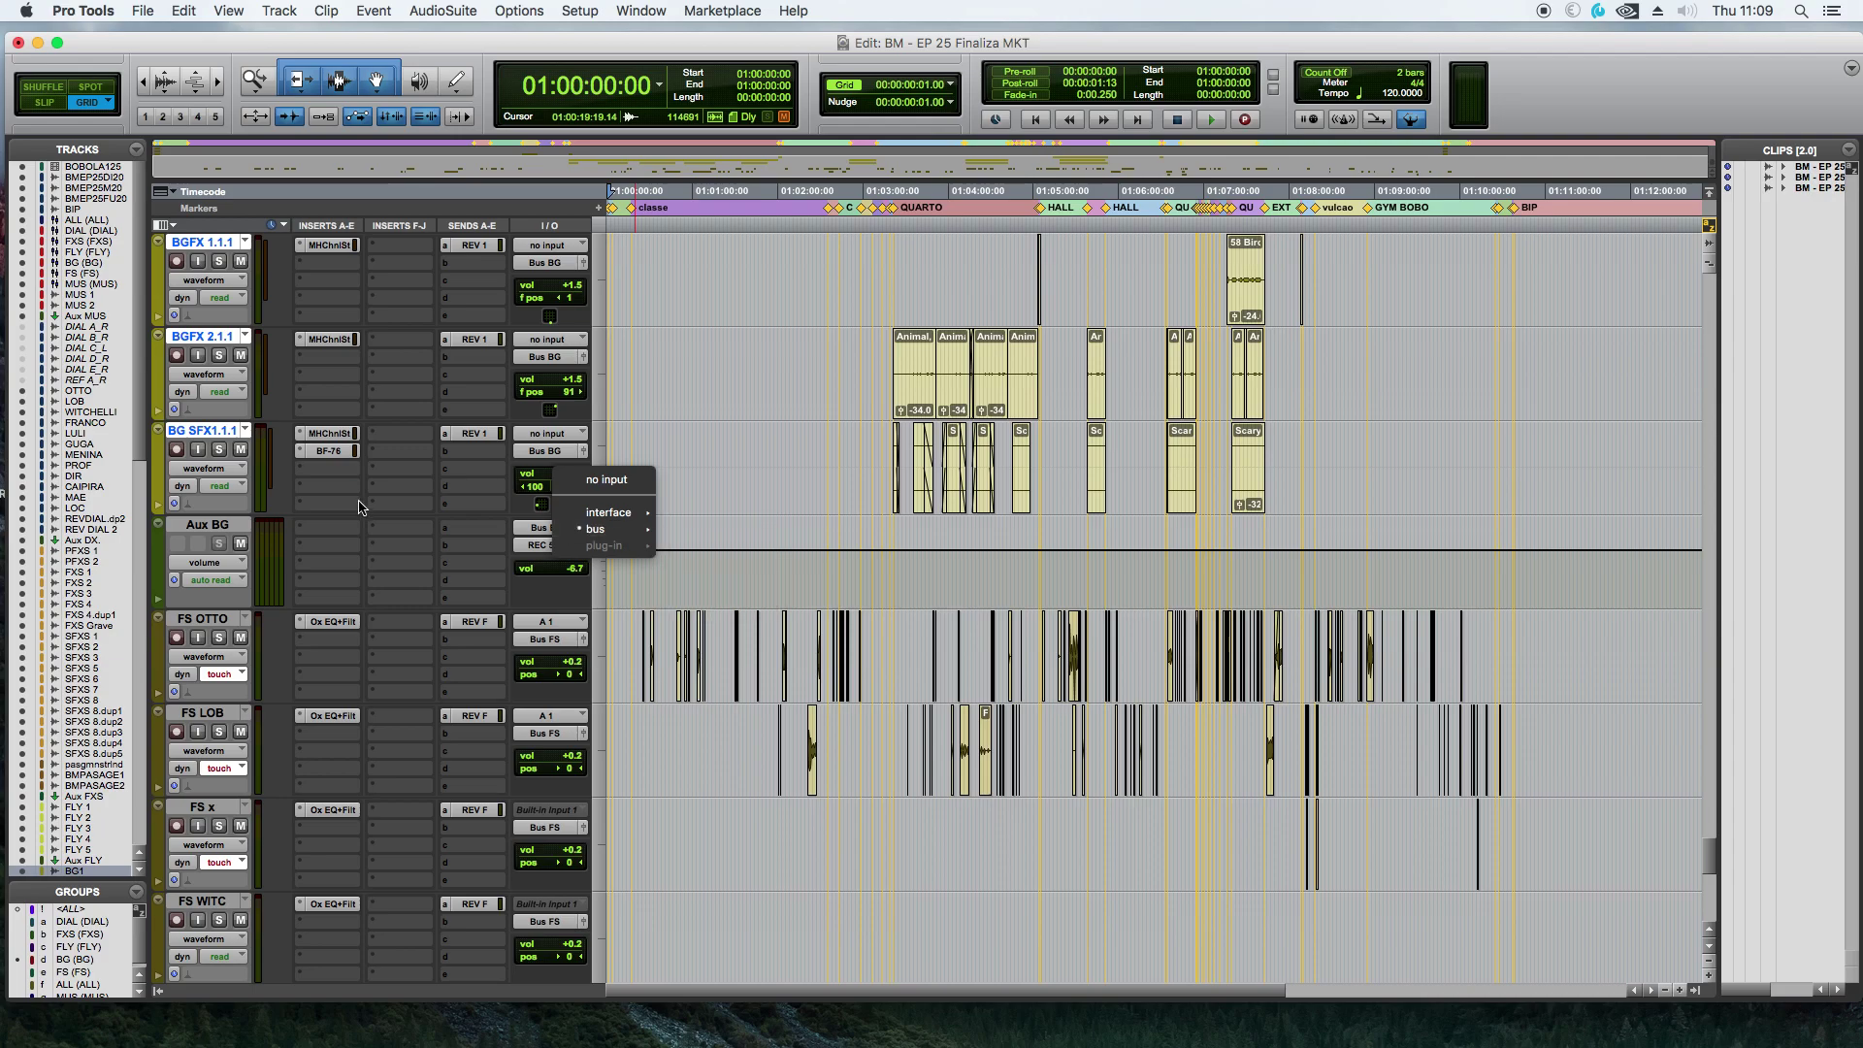
mouse_move(626, 511)
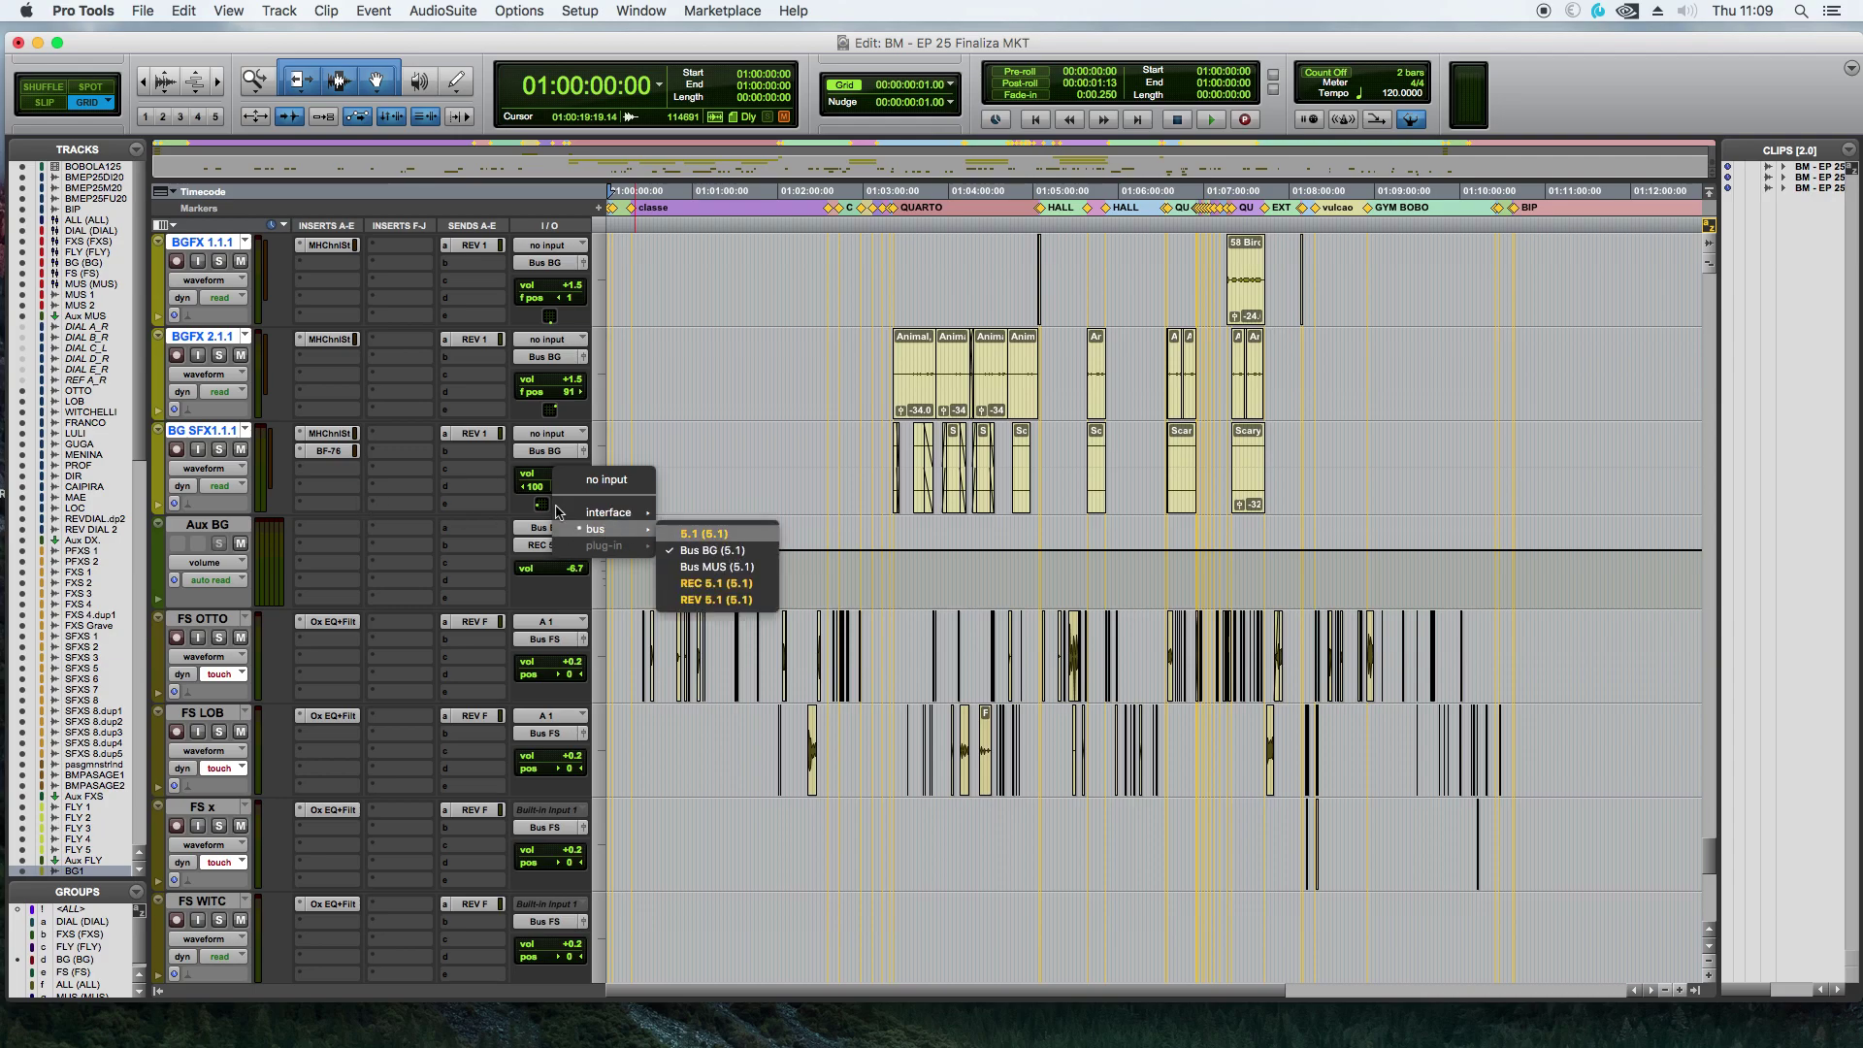
left_click(718, 554)
left_click(549, 545)
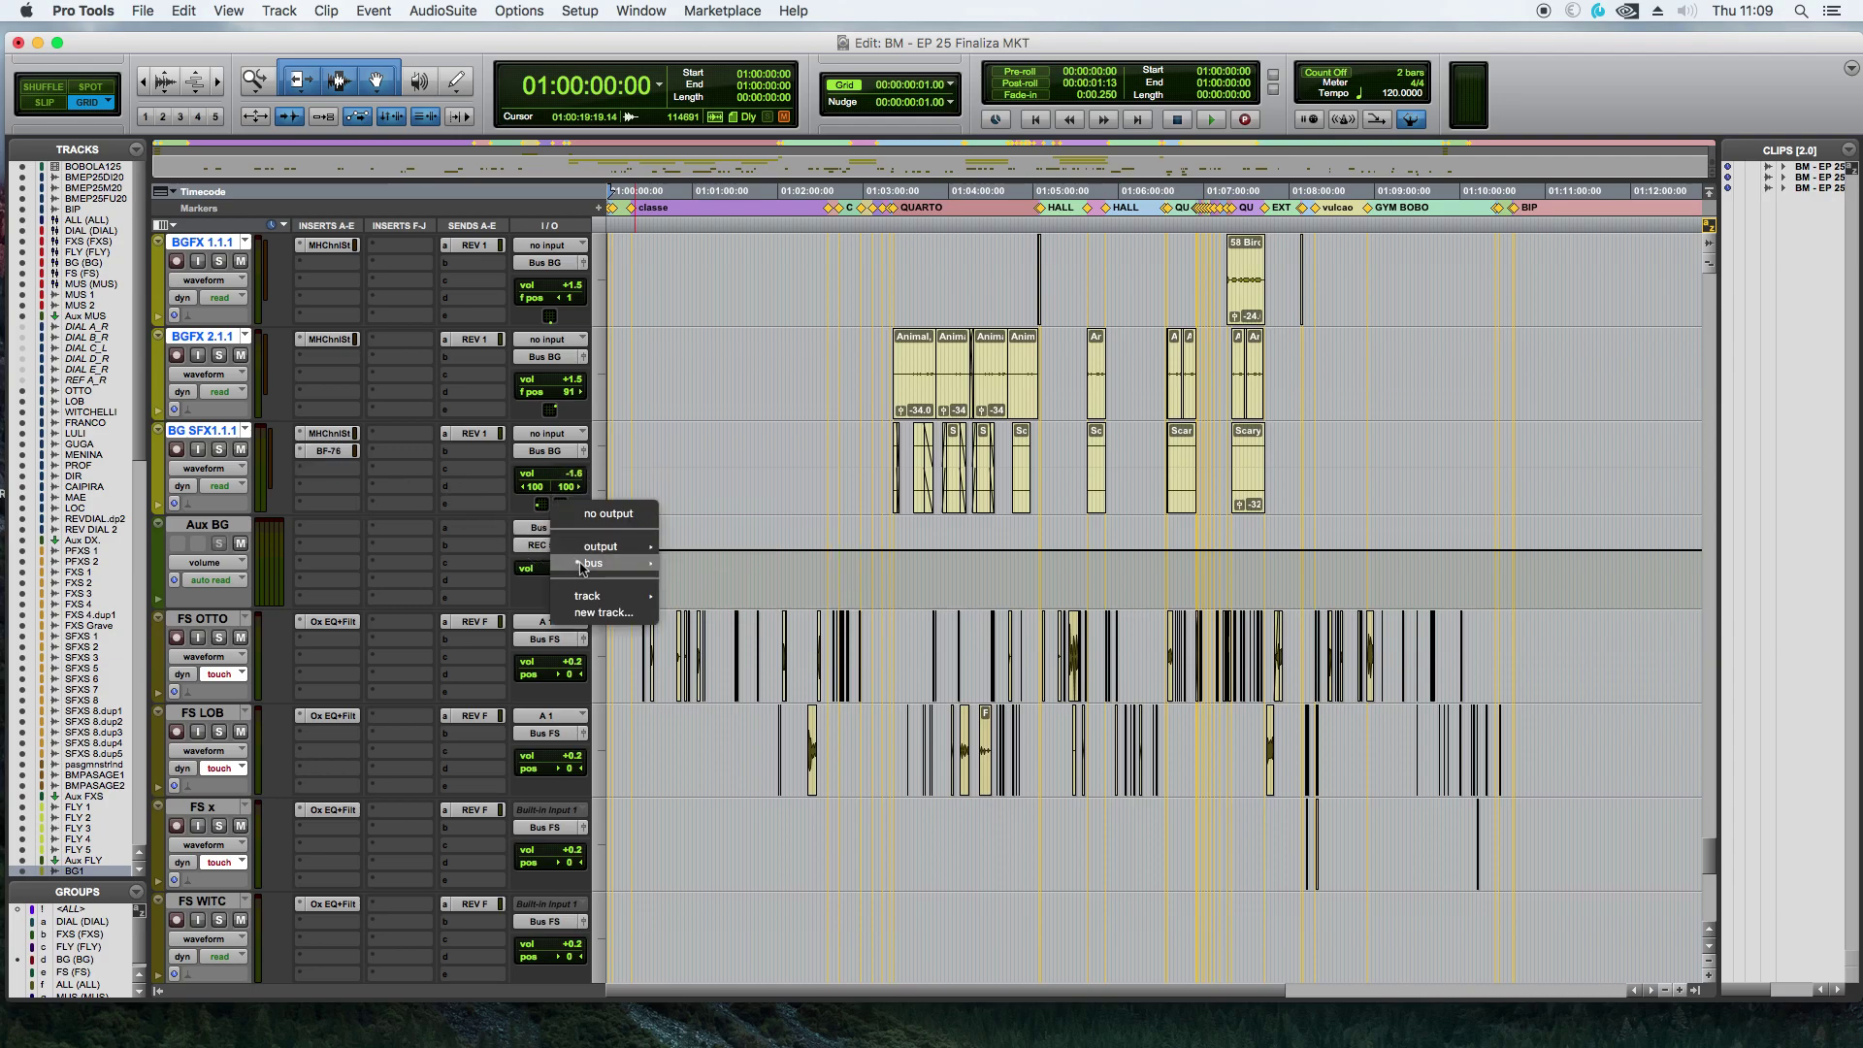
mouse_move(592, 562)
left_click(718, 700)
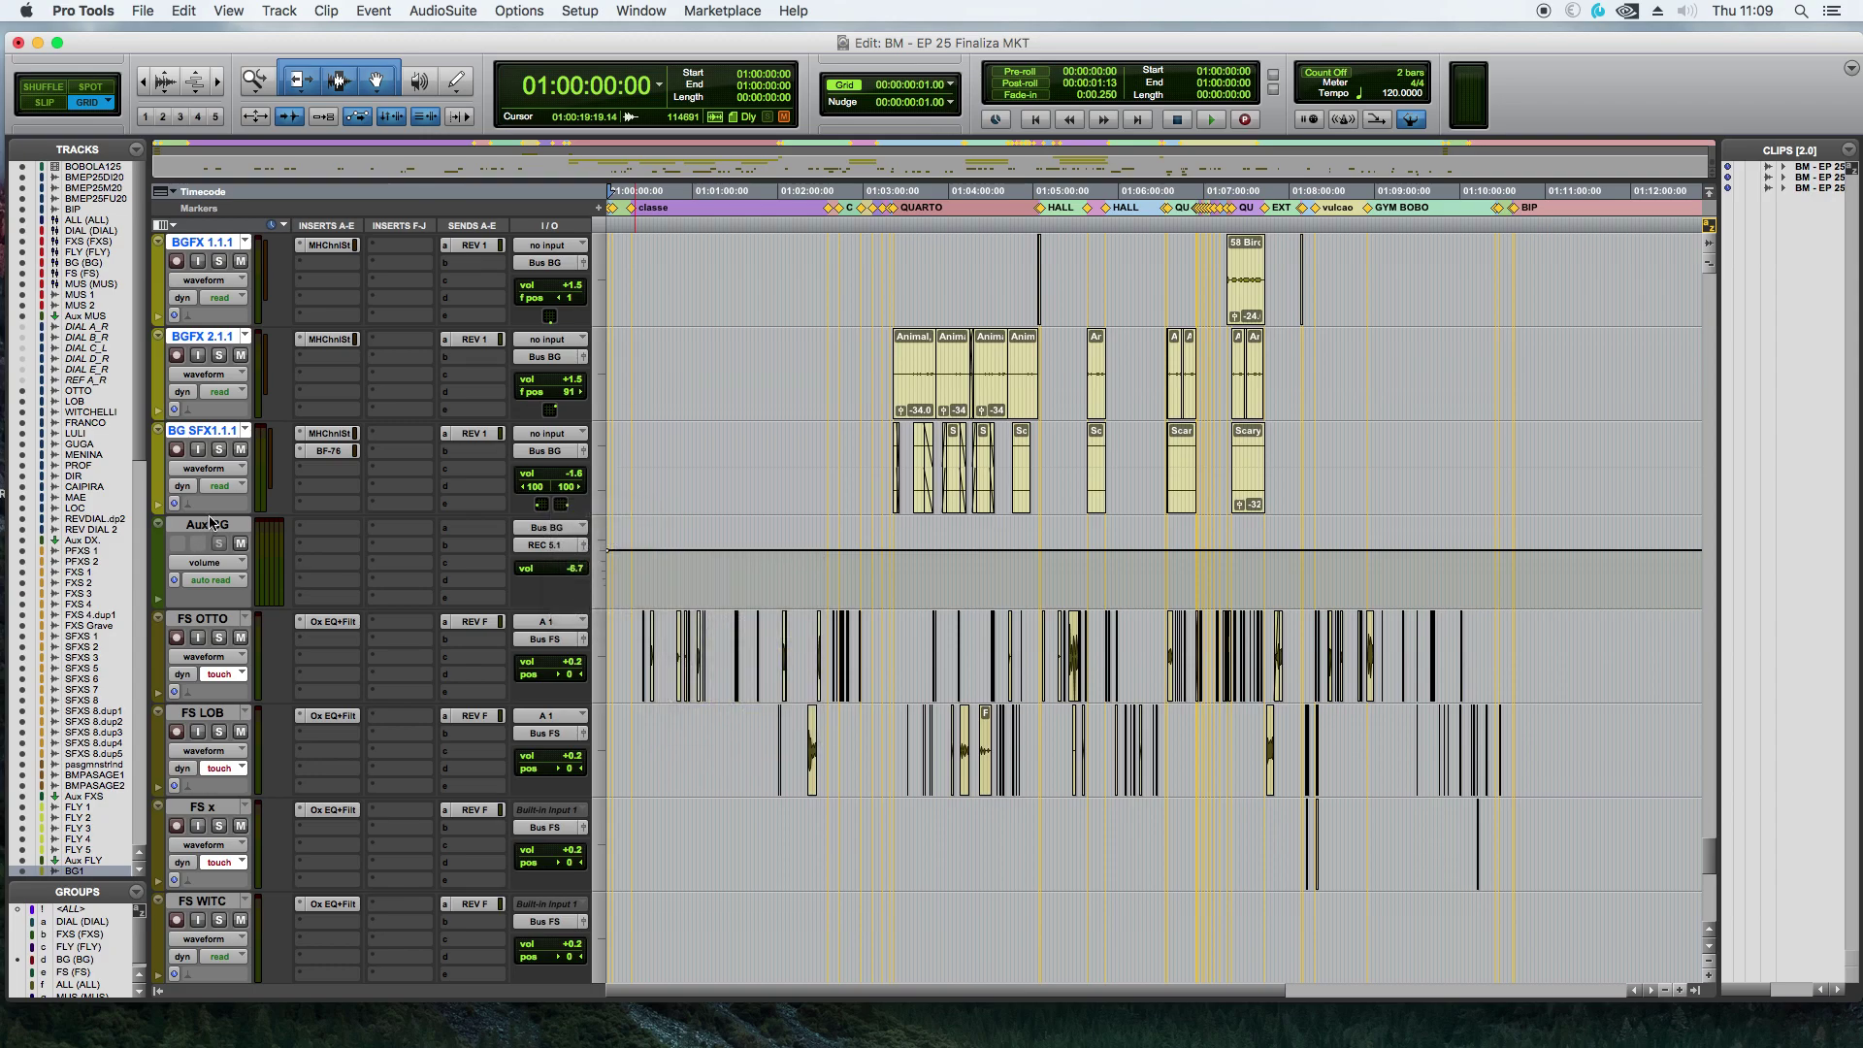
left_click(203, 621)
scroll(205, 621, "down", 10)
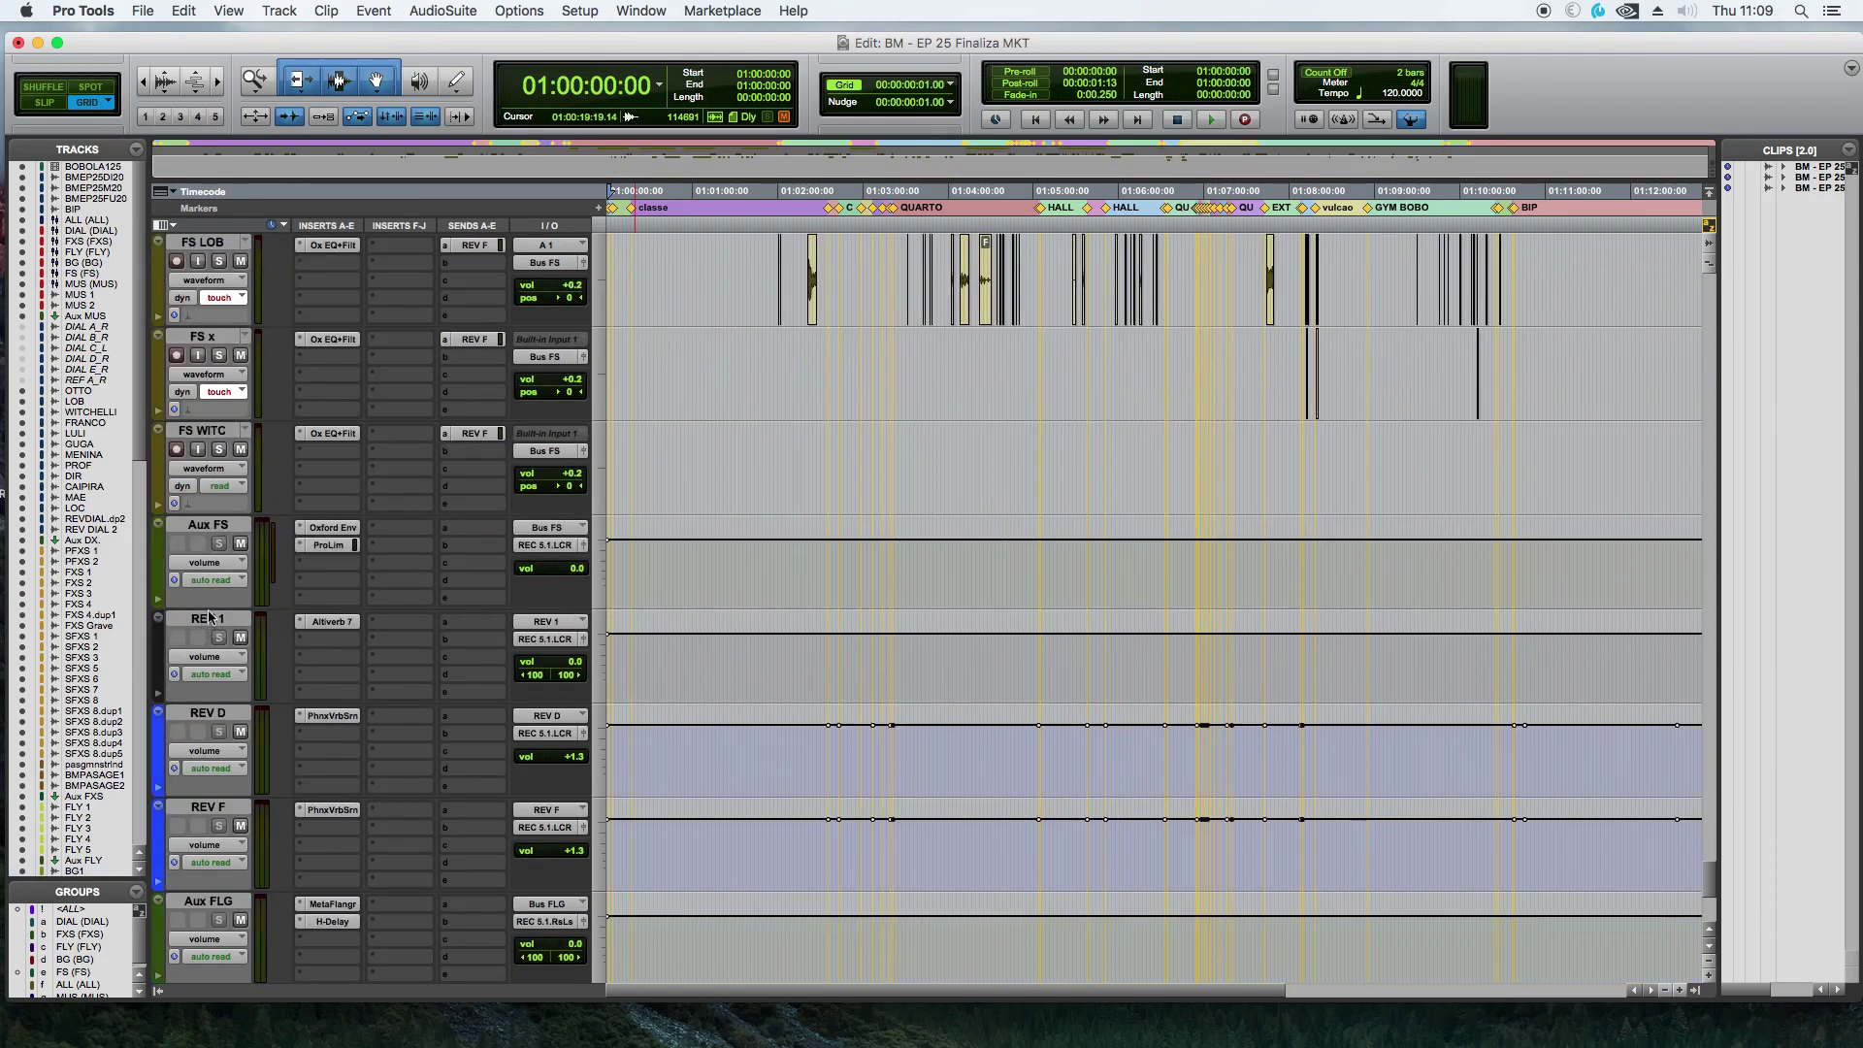
left_click(204, 524, "shift")
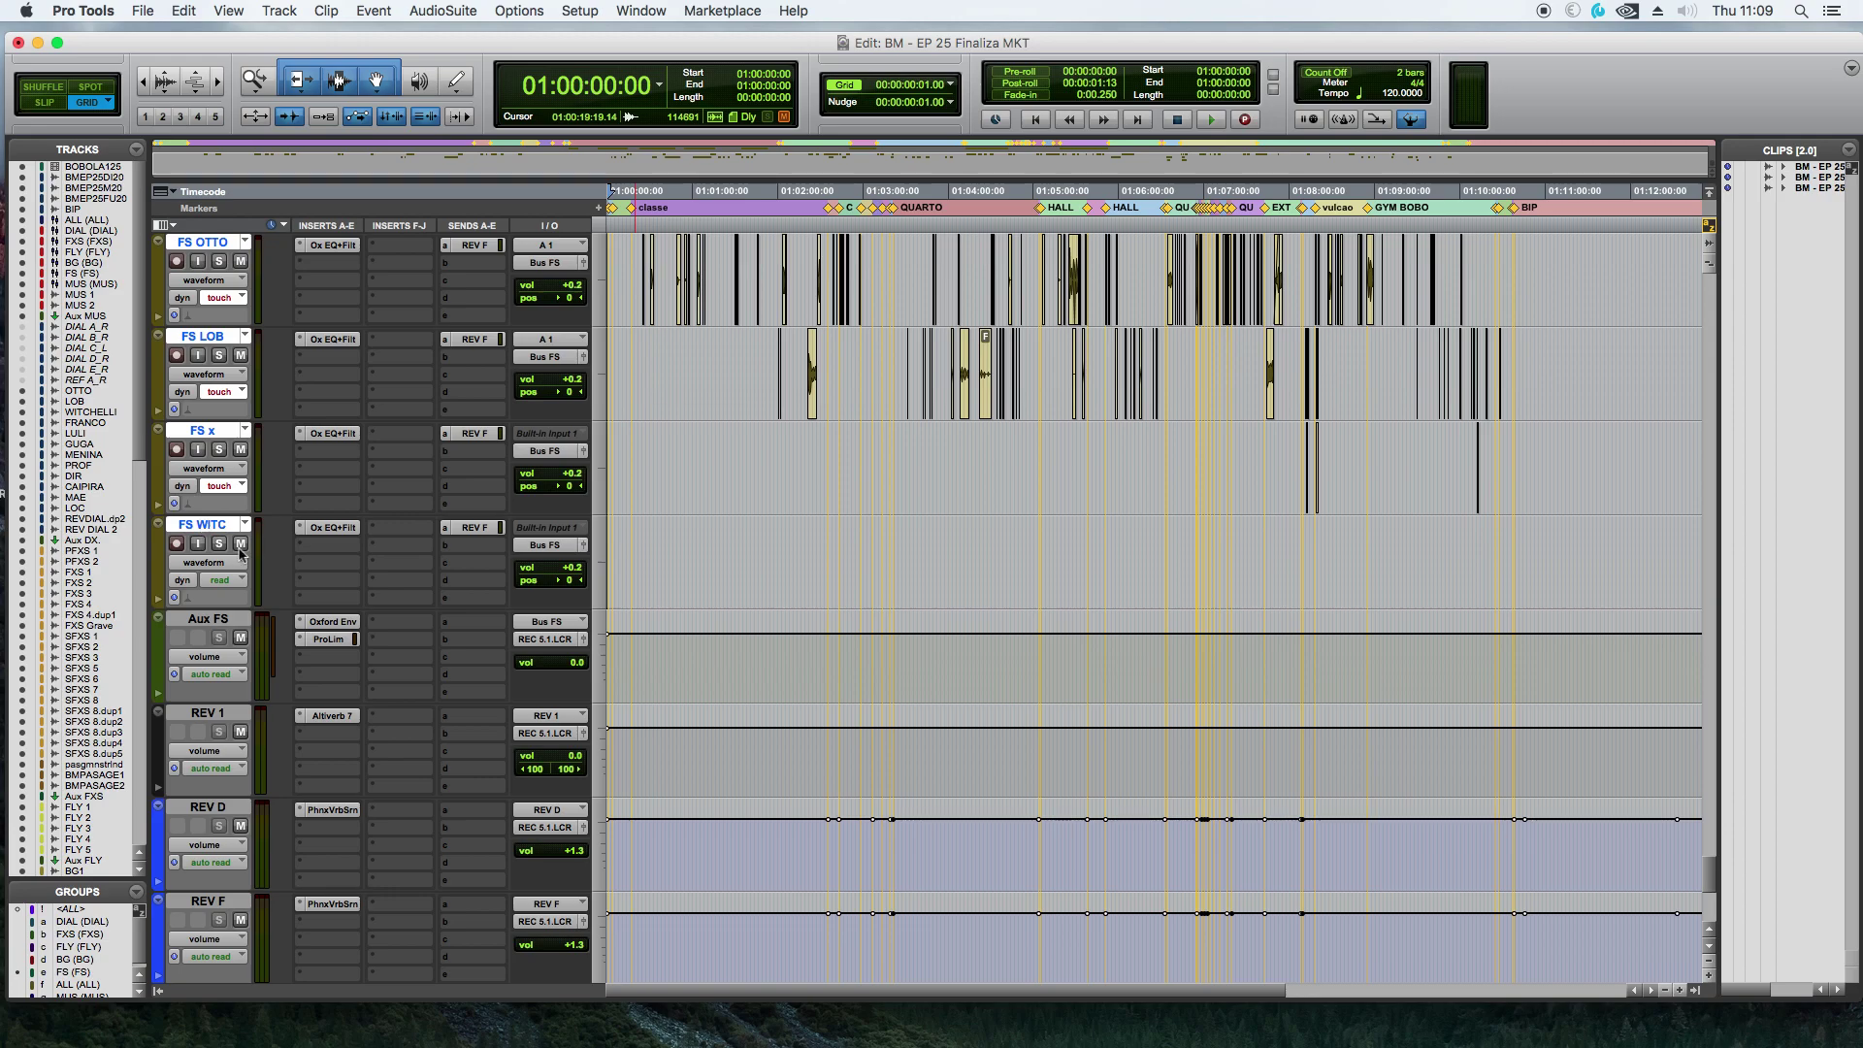
left_click(538, 547)
mouse_move(566, 572)
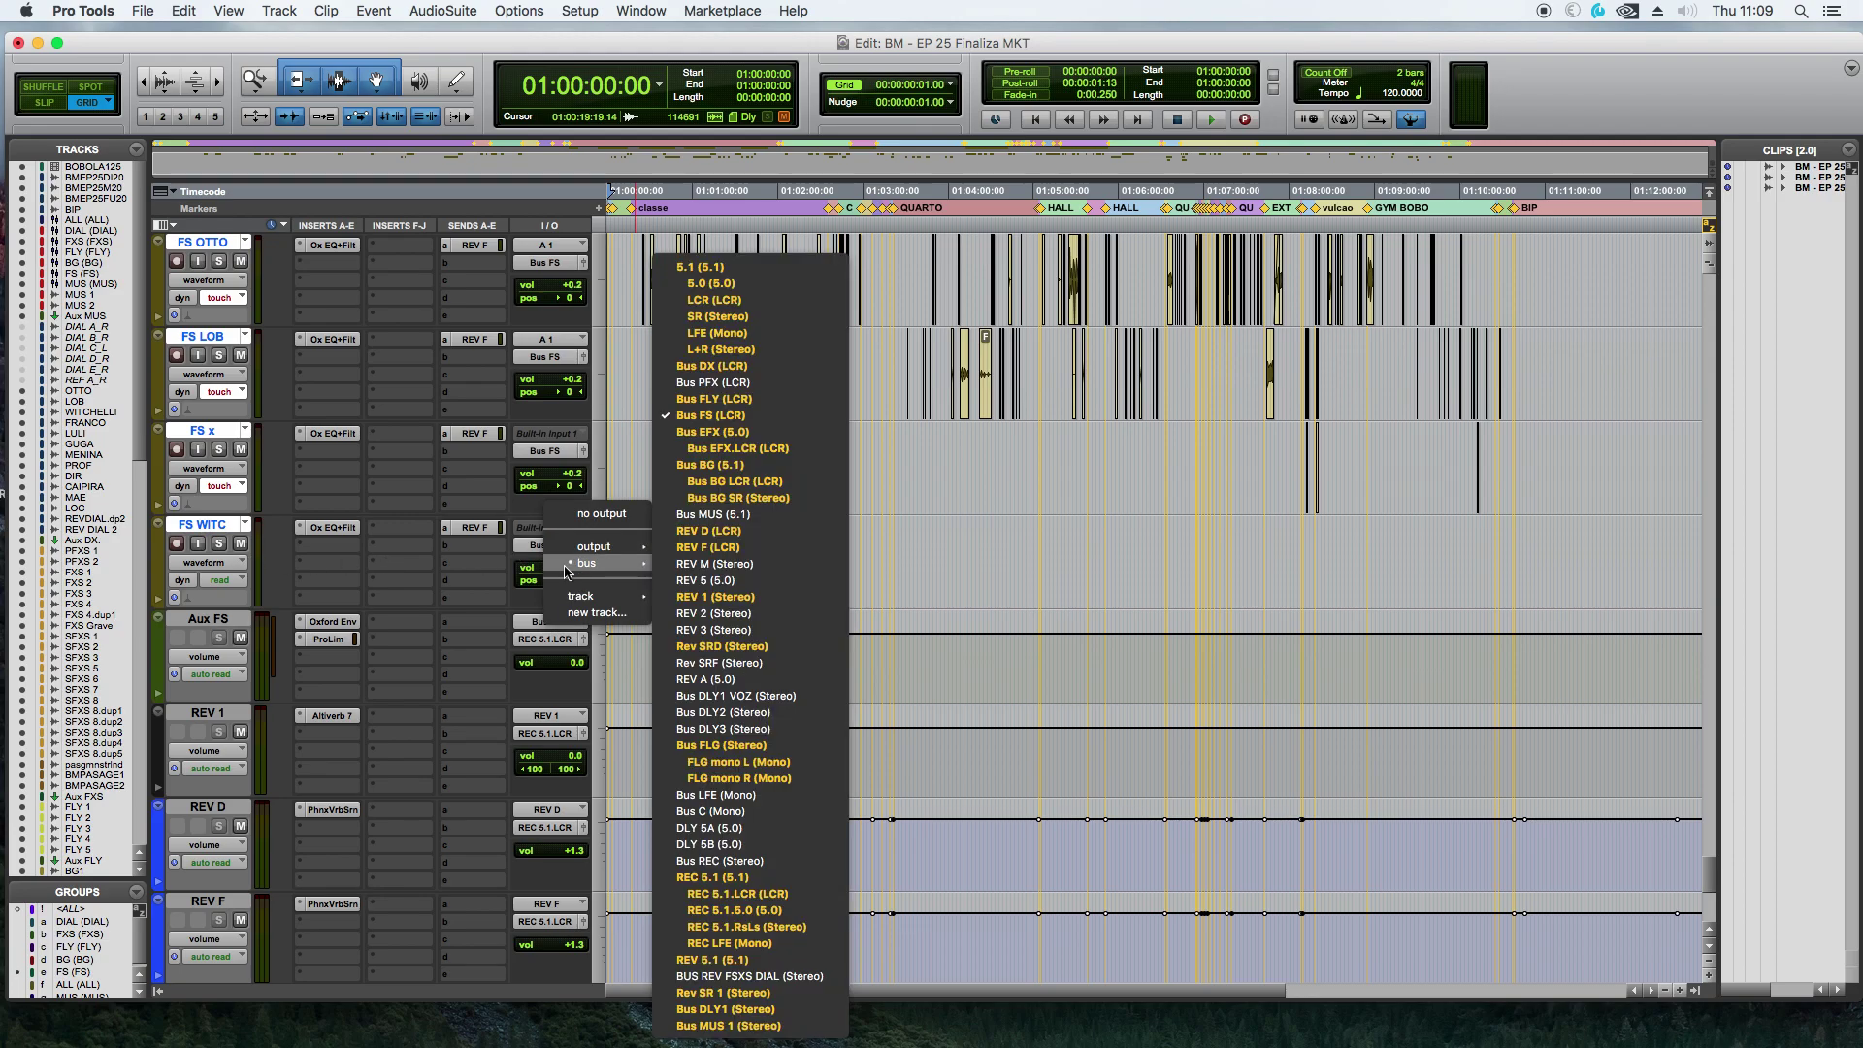
left_click(711, 416)
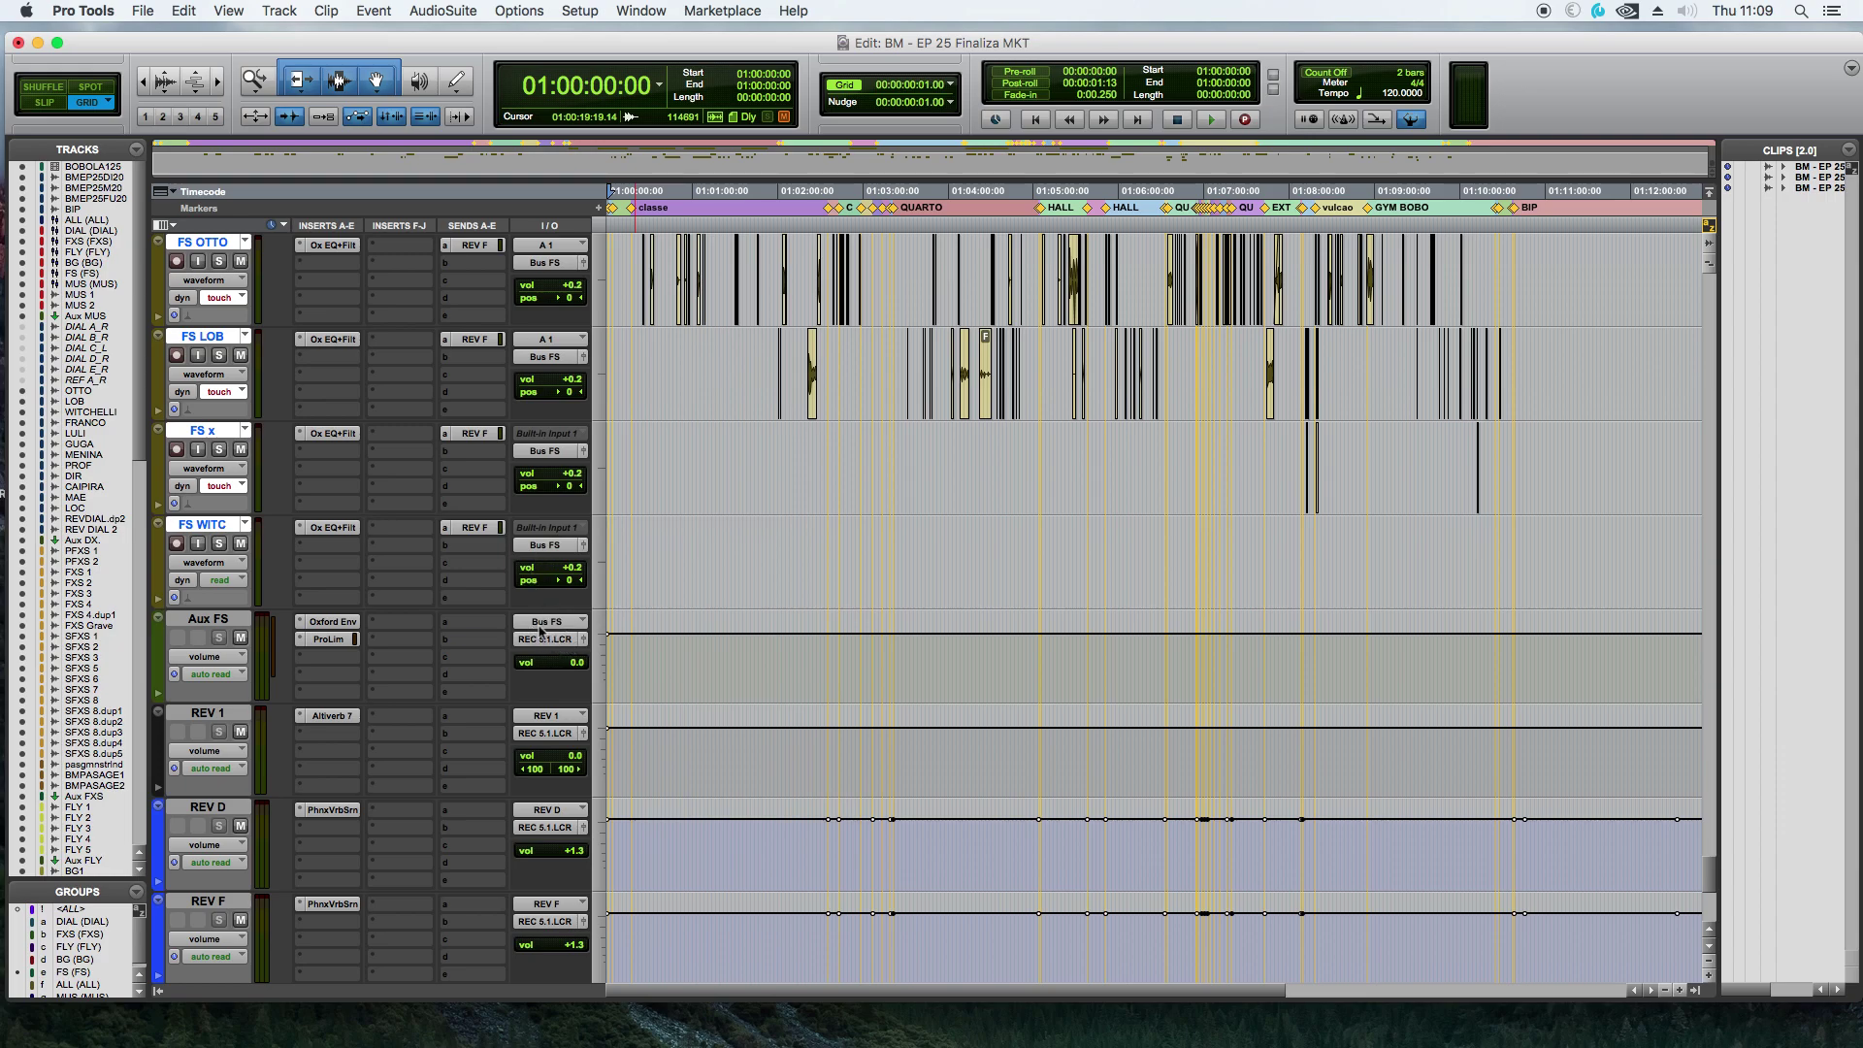
left_click(194, 621)
left_click(549, 622)
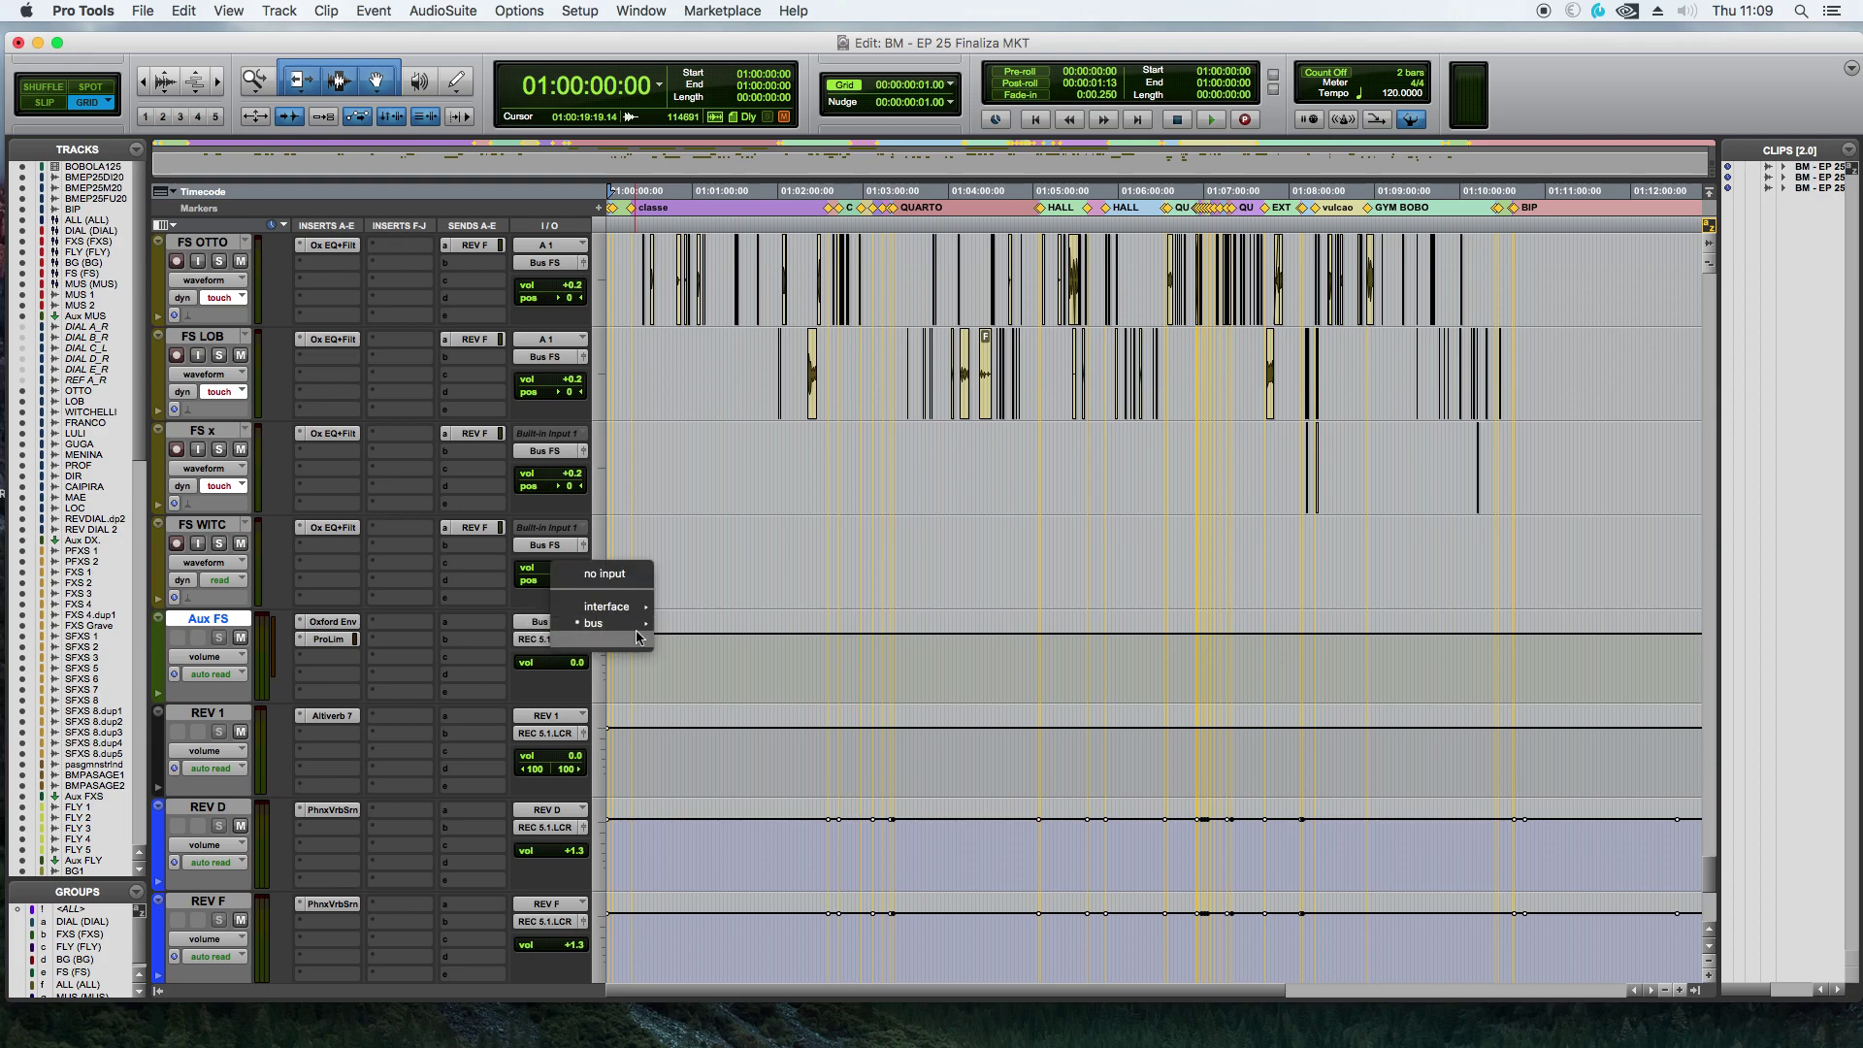
mouse_move(643, 628)
left_click(381, 601)
left_click(558, 643)
mouse_move(592, 658)
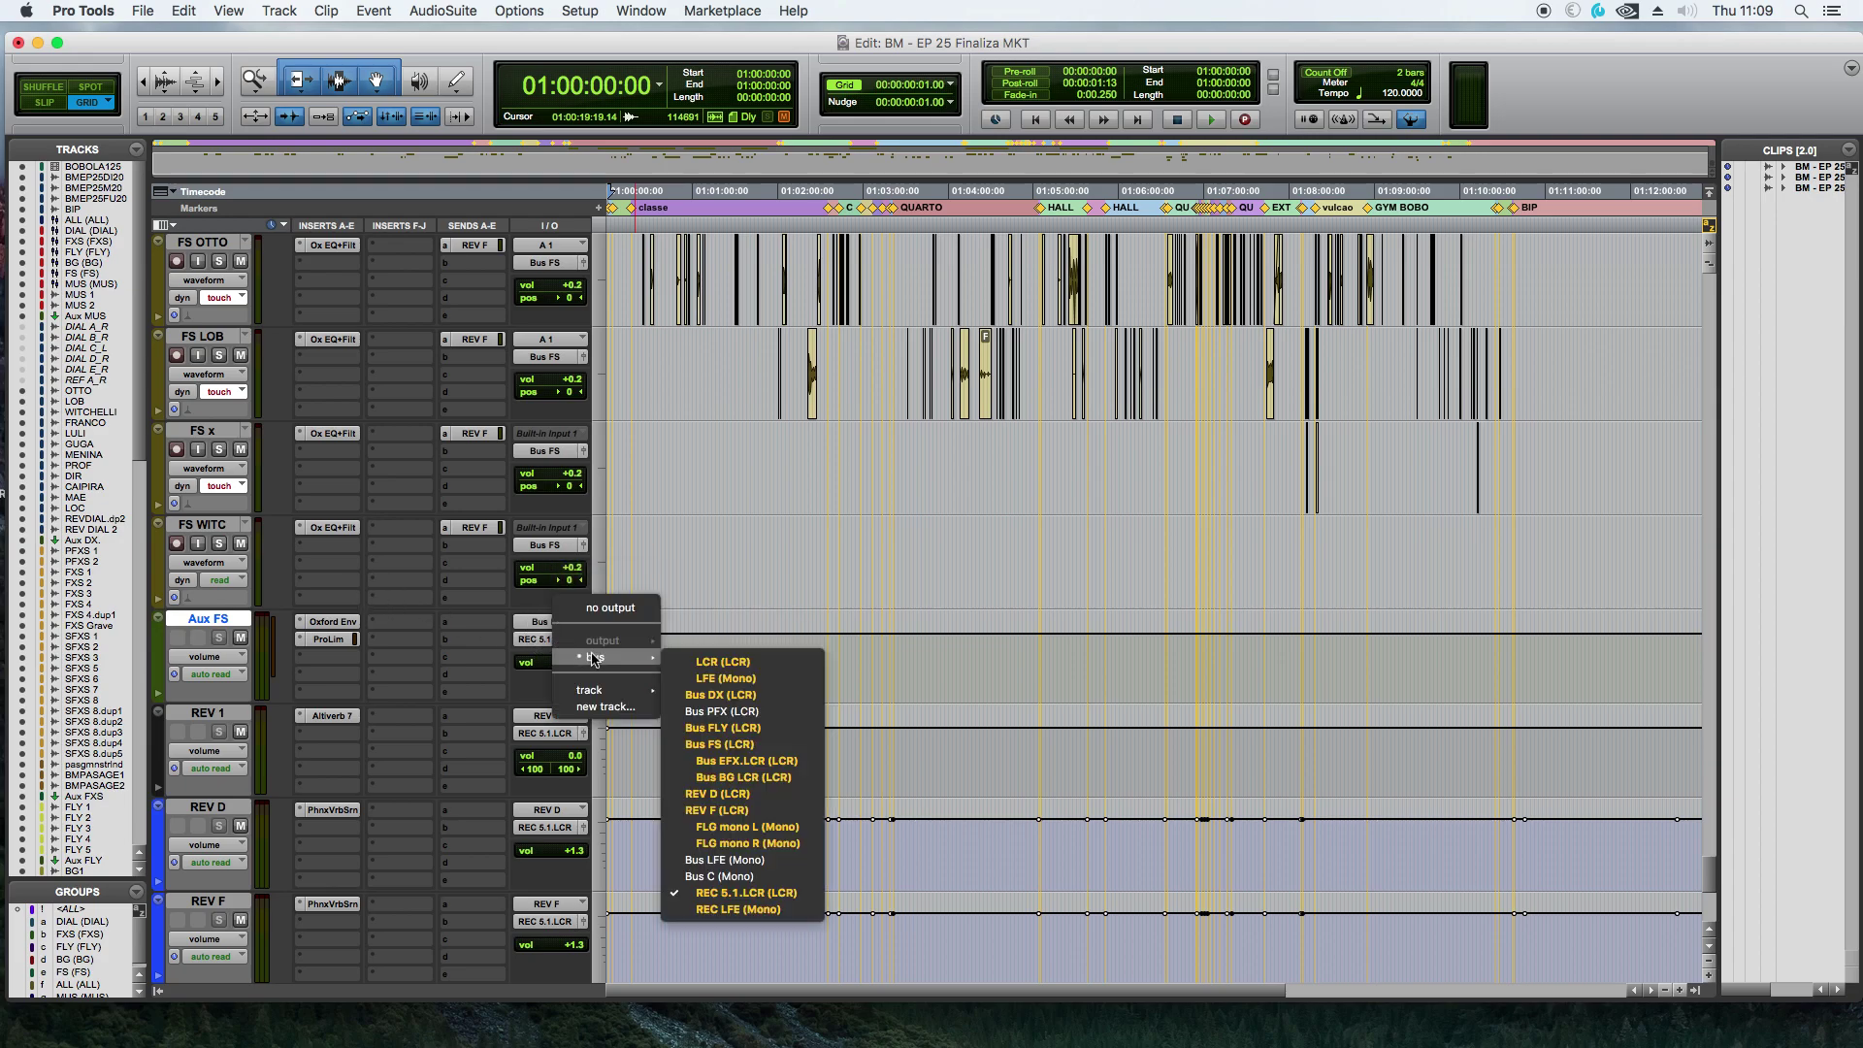
left_click(636, 860)
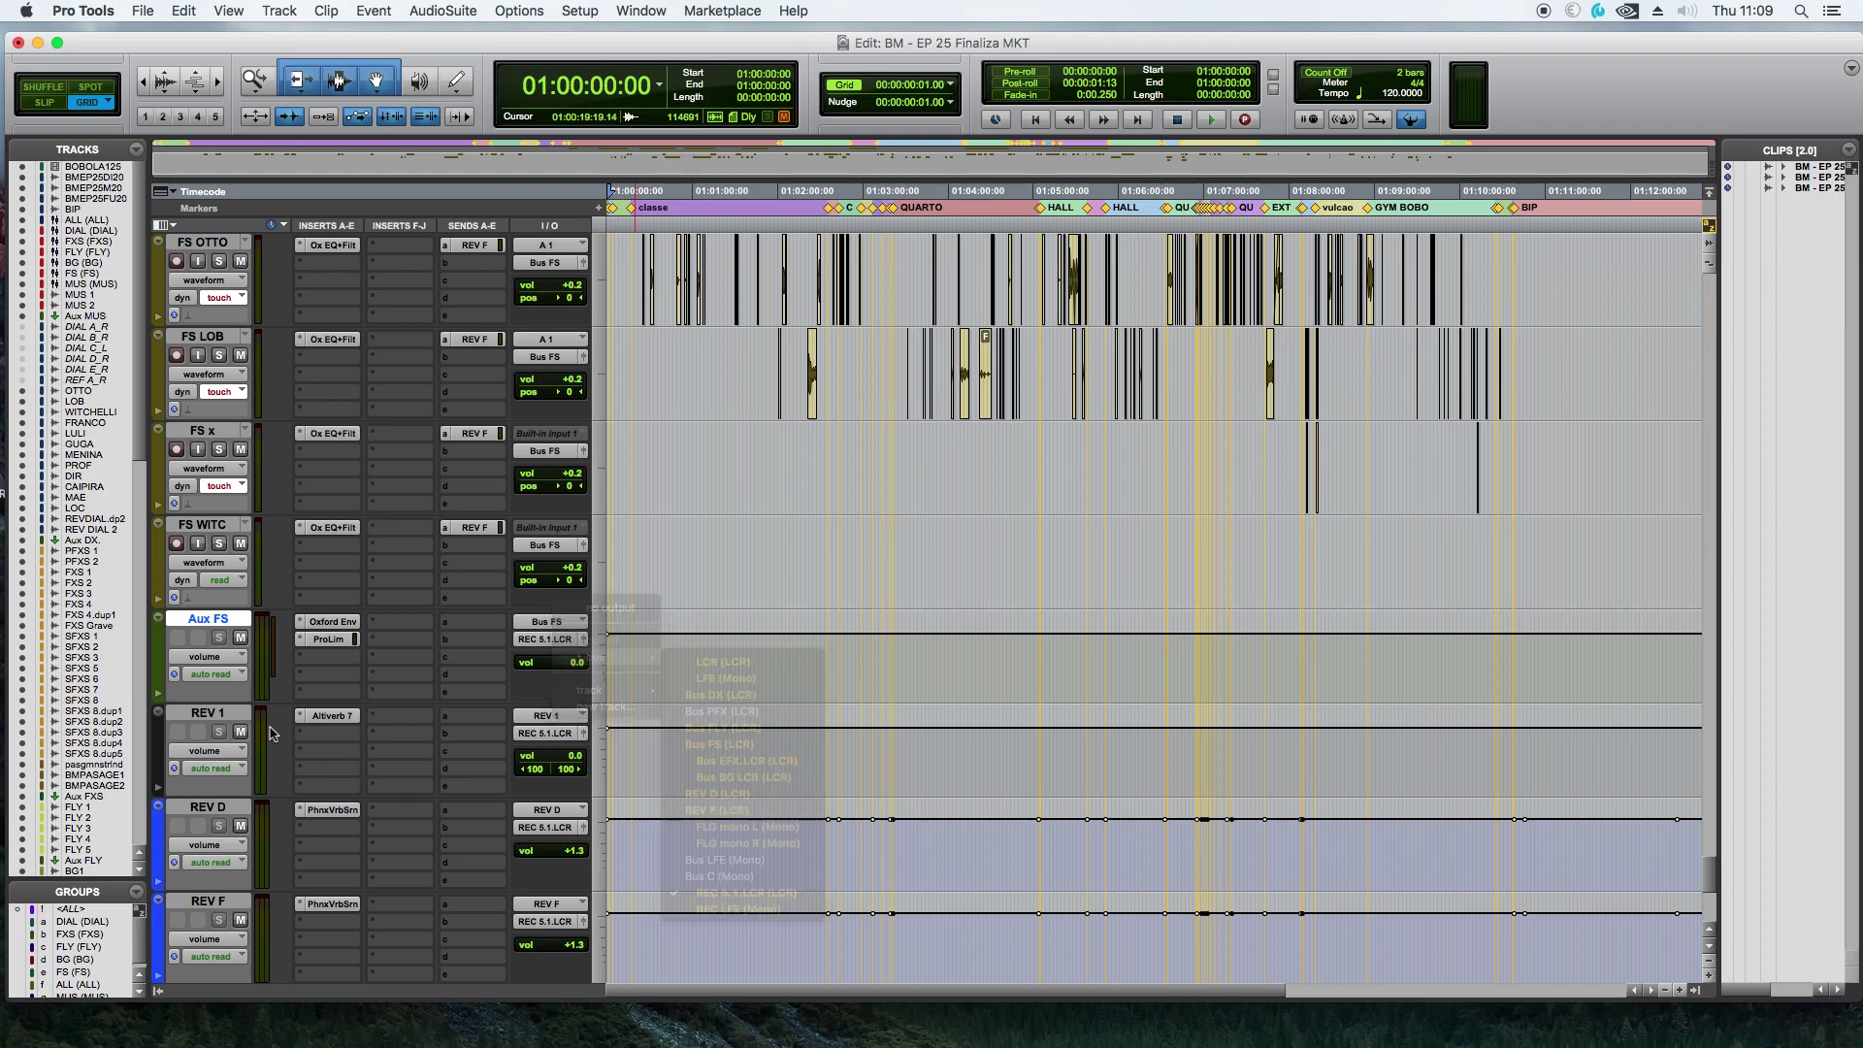
Step: Select the reverb tracks REV 1 through REV 5.1
scroll(209, 684, "down", 2)
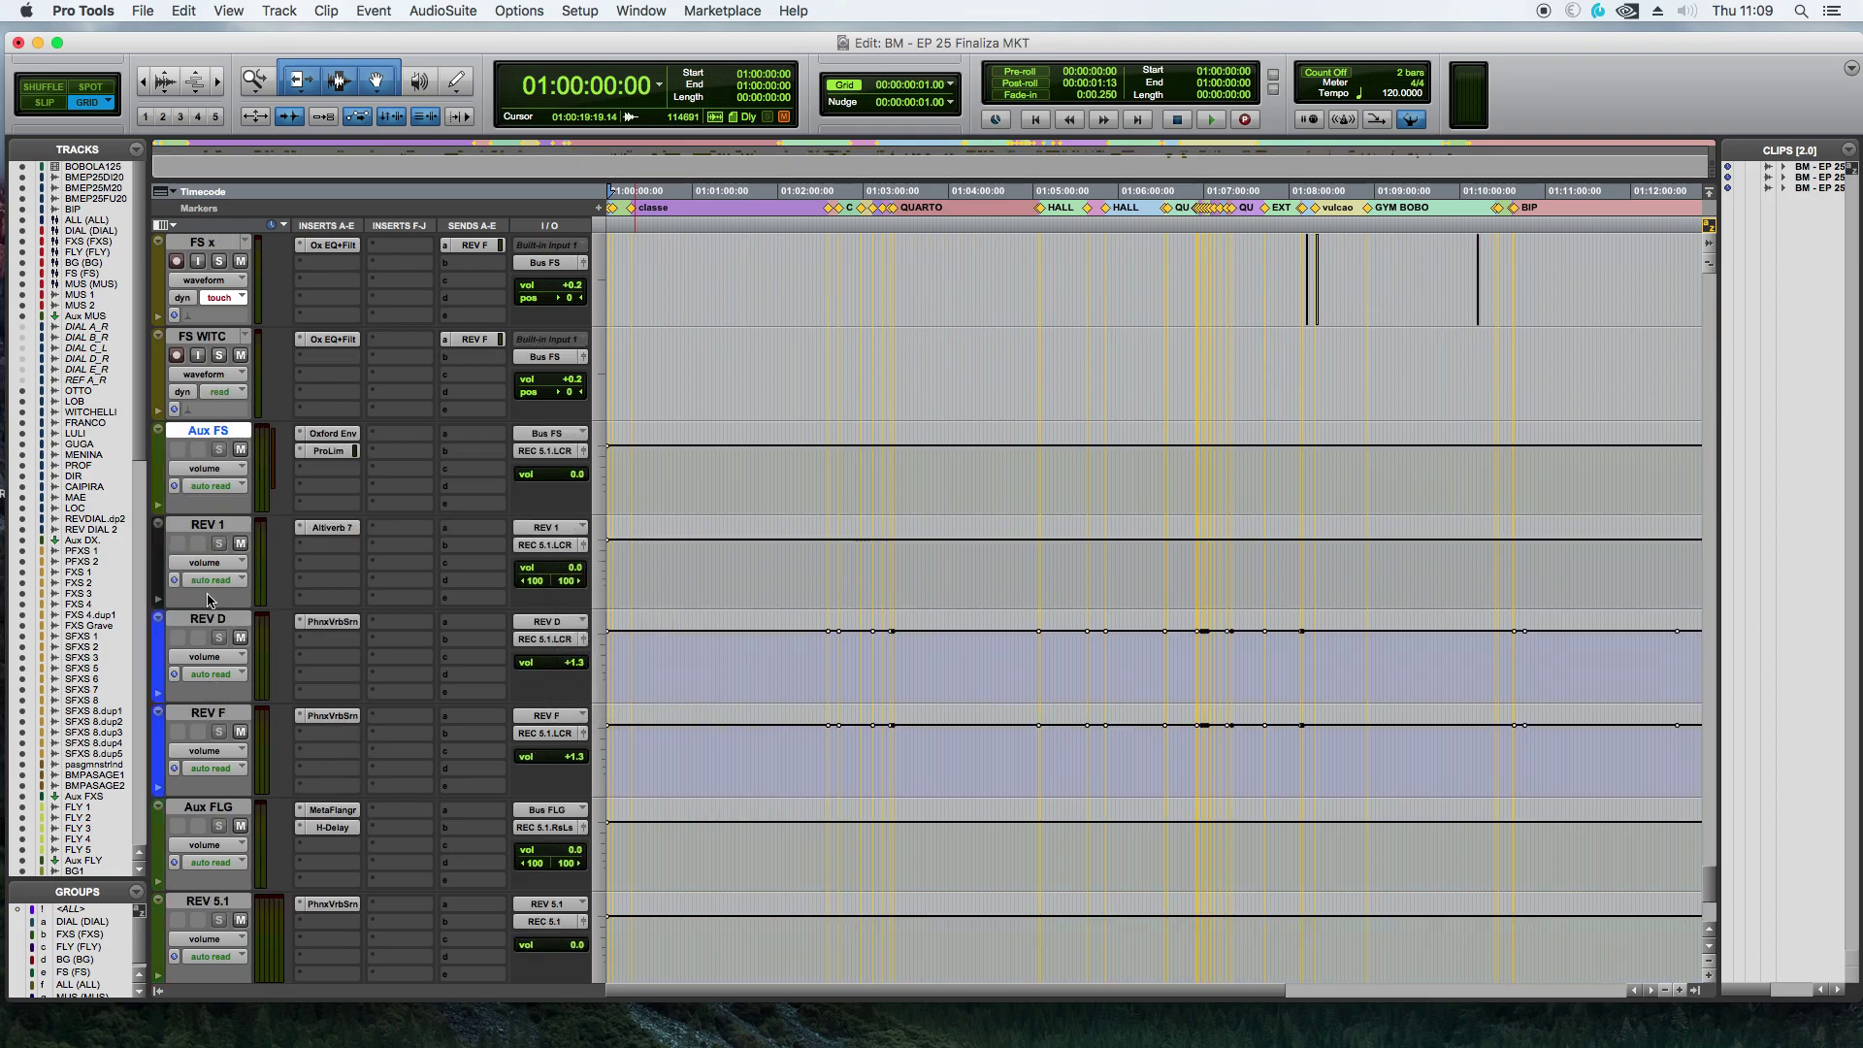
left_click(207, 525)
scroll(212, 631, "down", 1)
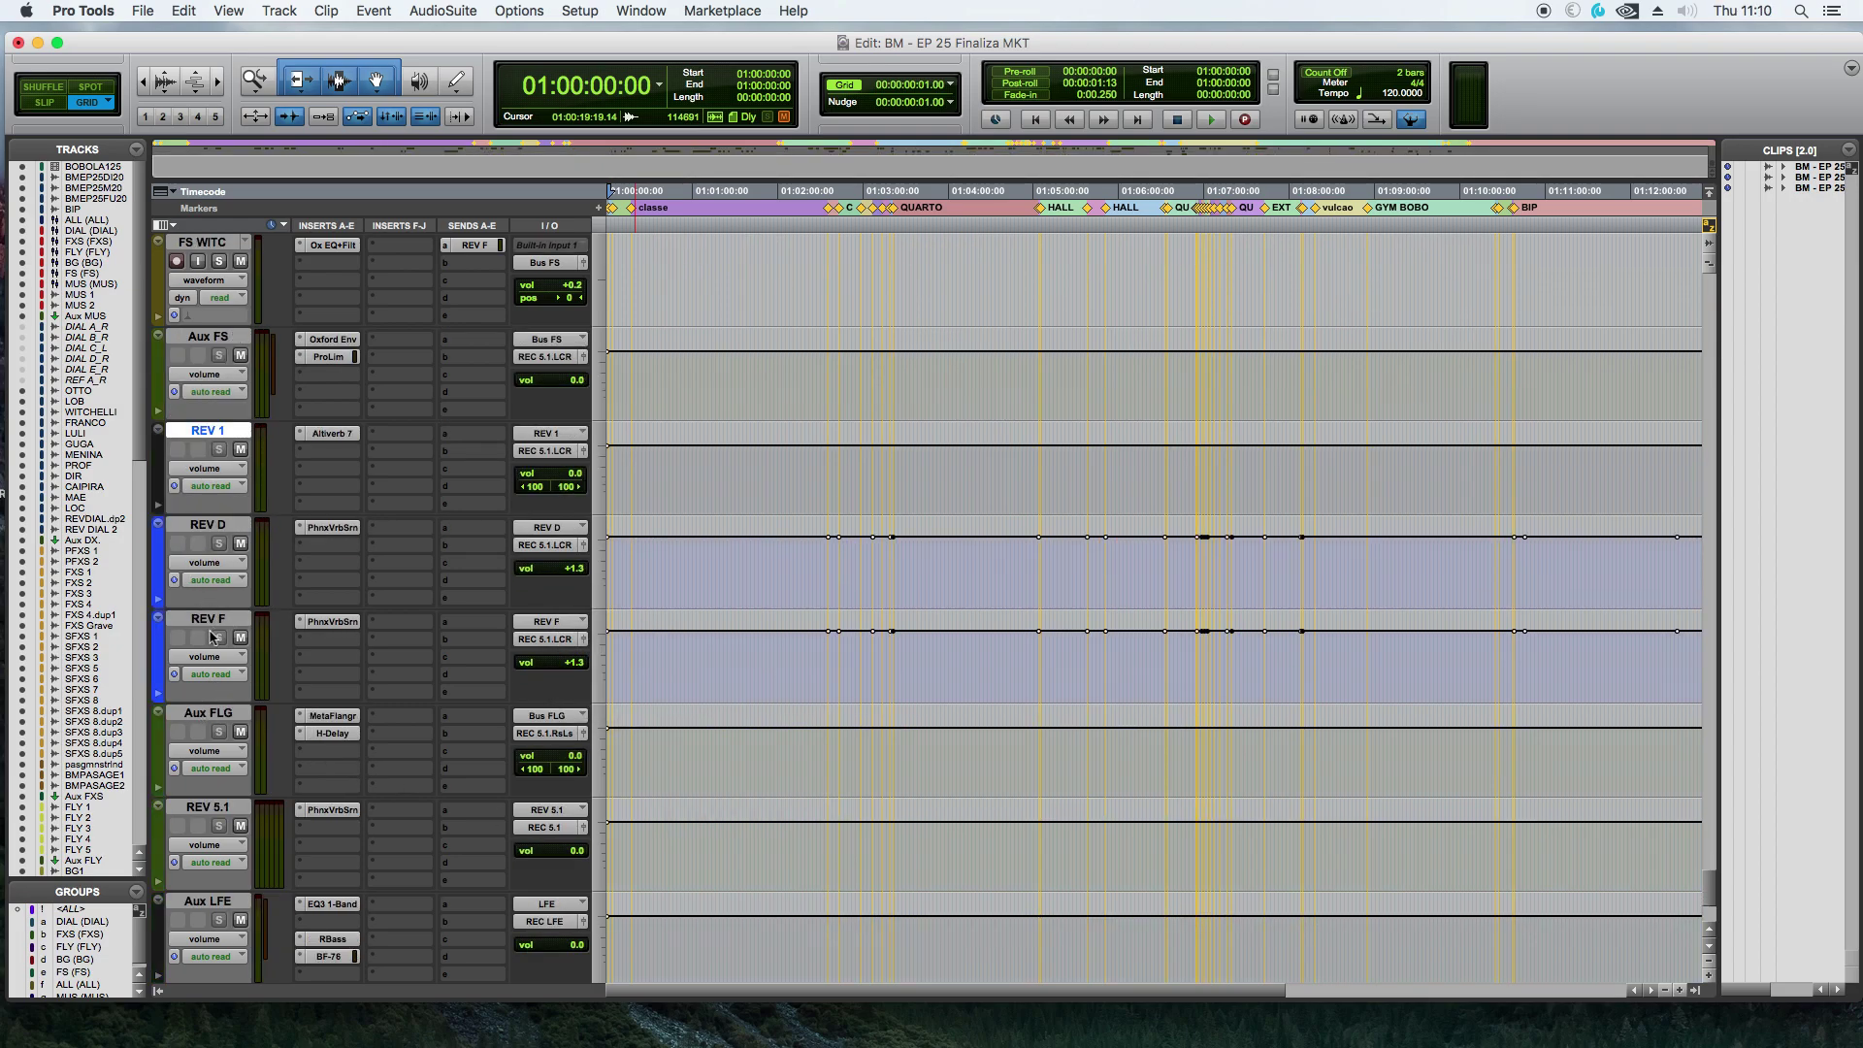
left_click(213, 797, "shift")
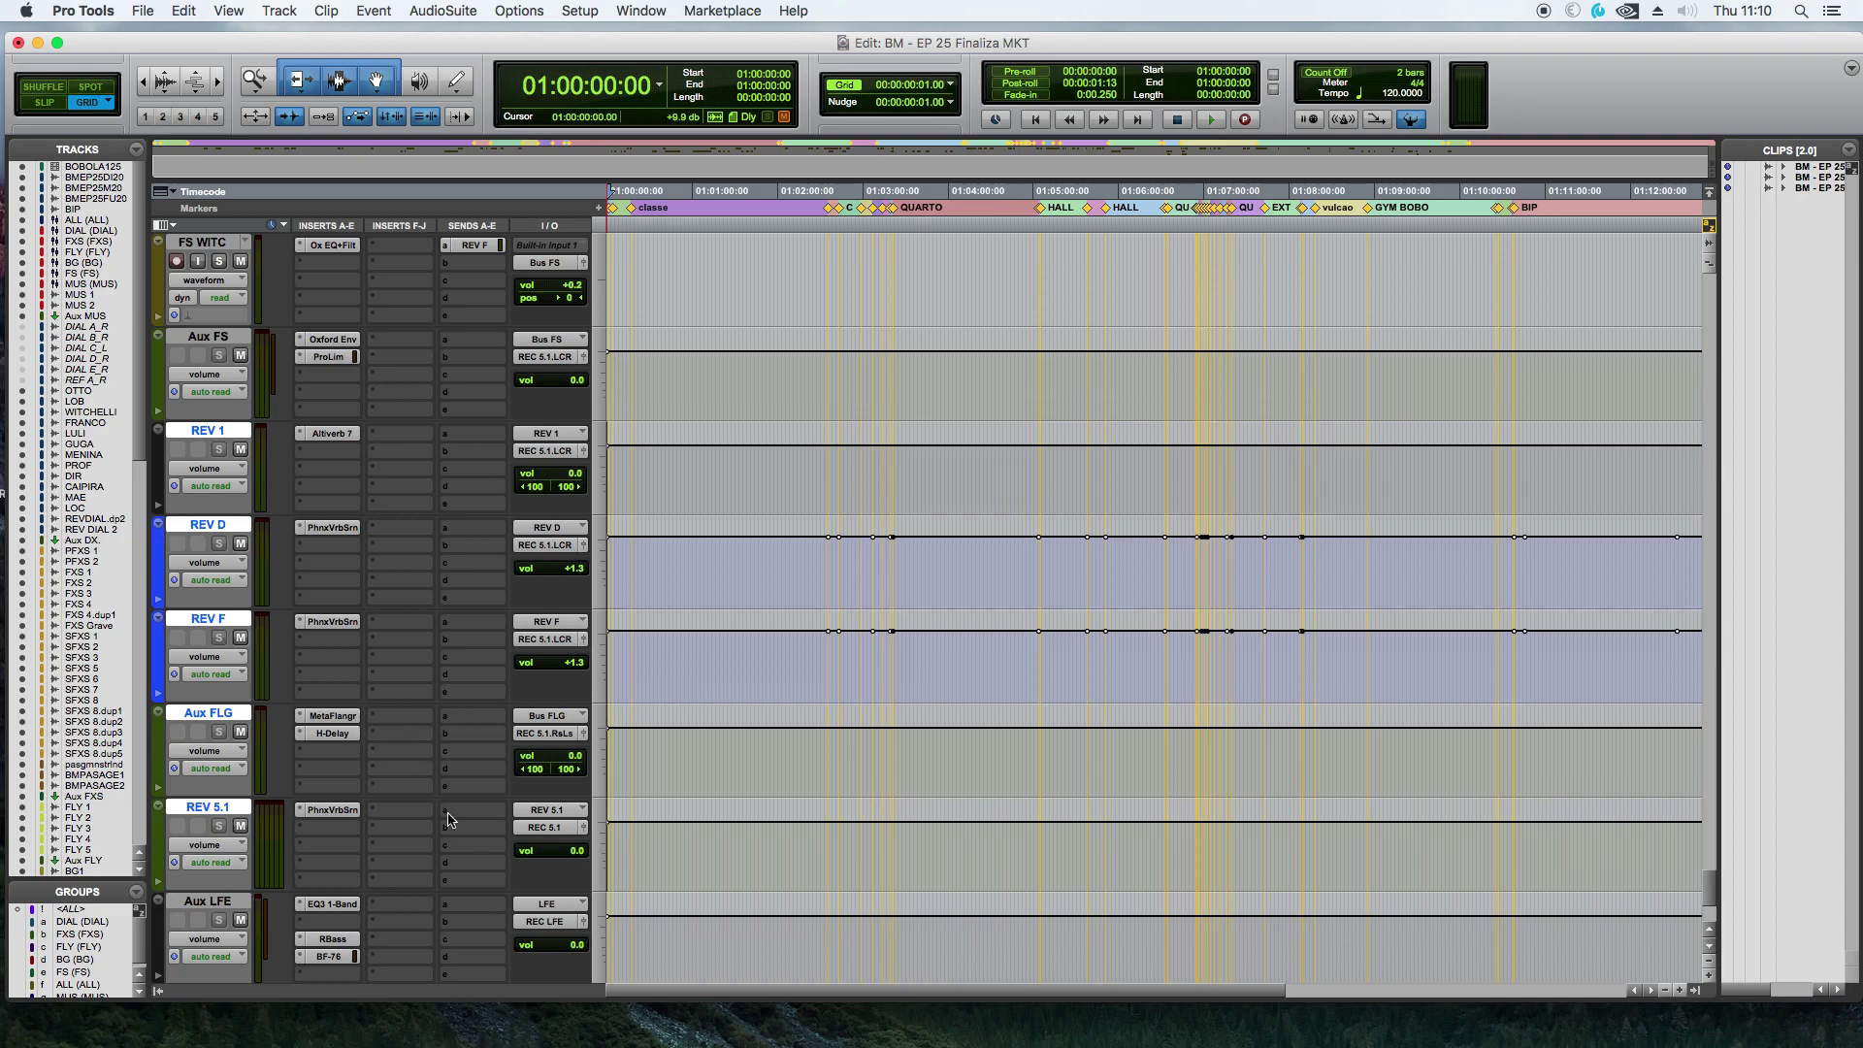
scroll(480, 798, "down", 3)
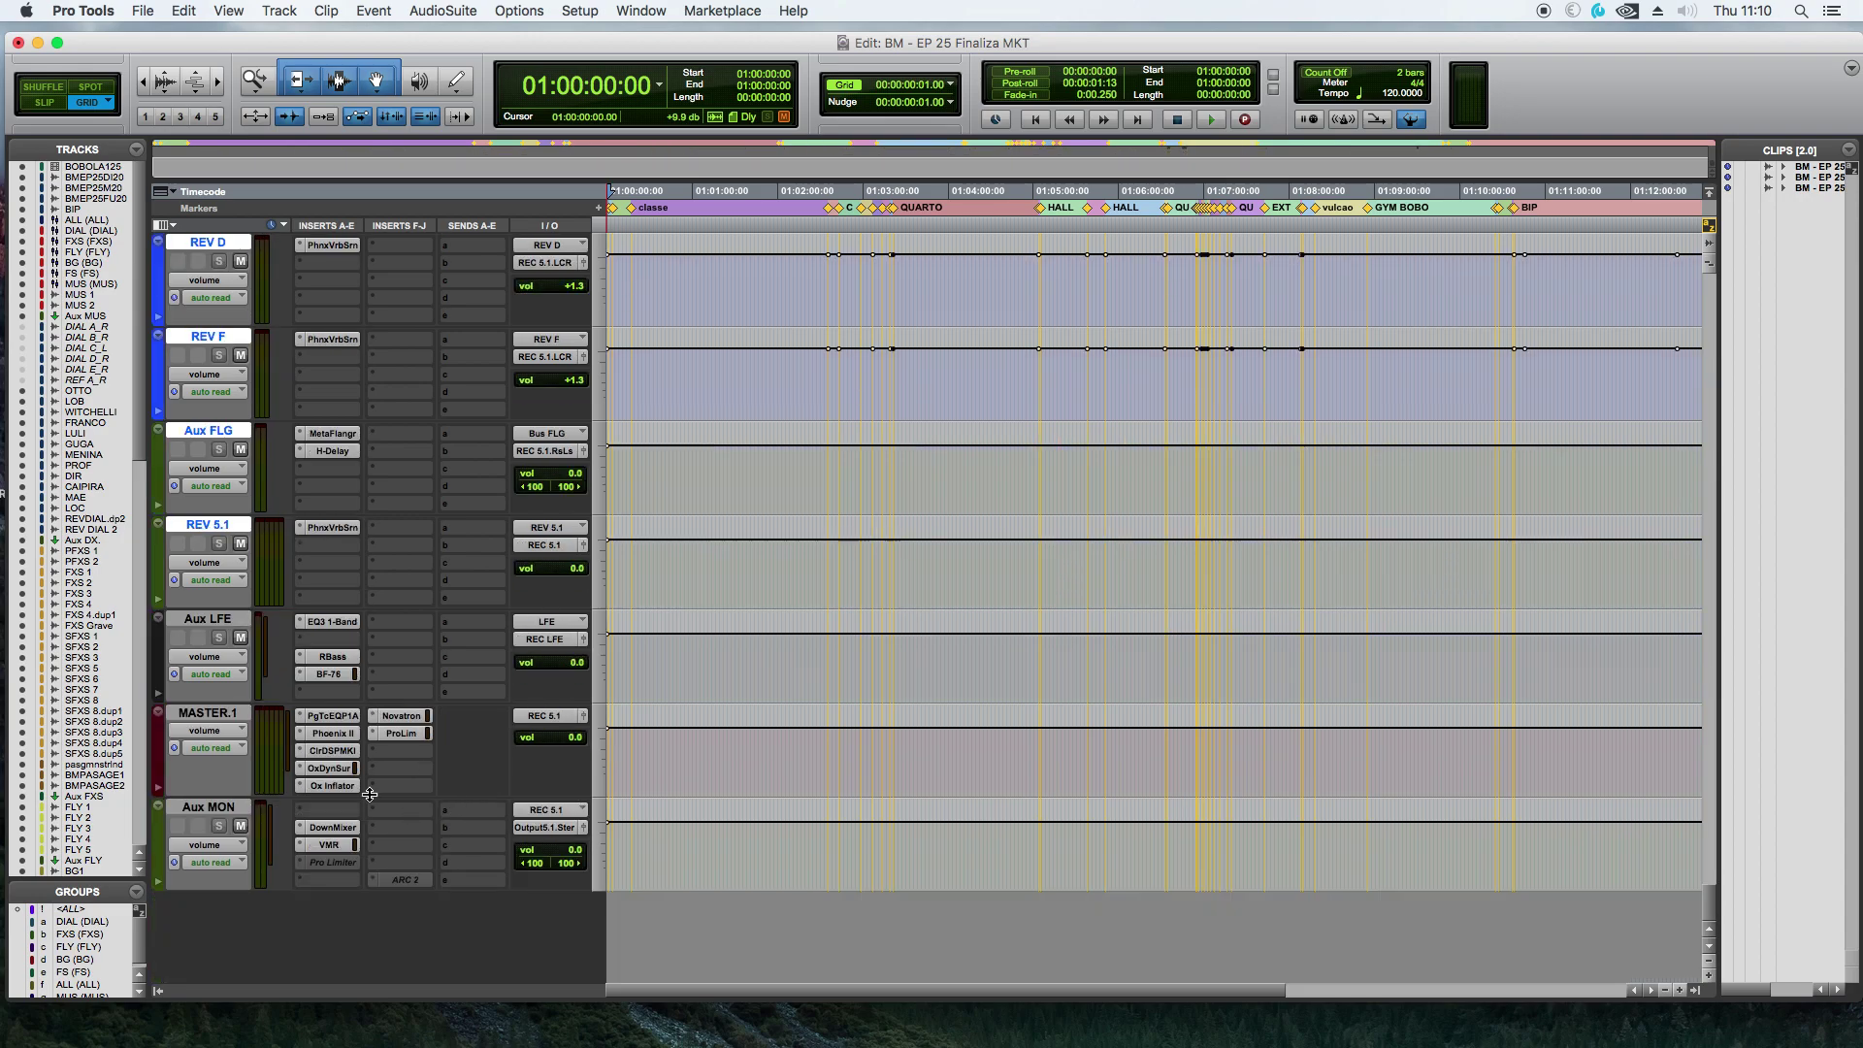
Step: Confirm MASTER.1 outputs to REC 5.1 and Aux MON takes REC 5.1 as input
left_click(544, 718)
mouse_move(621, 733)
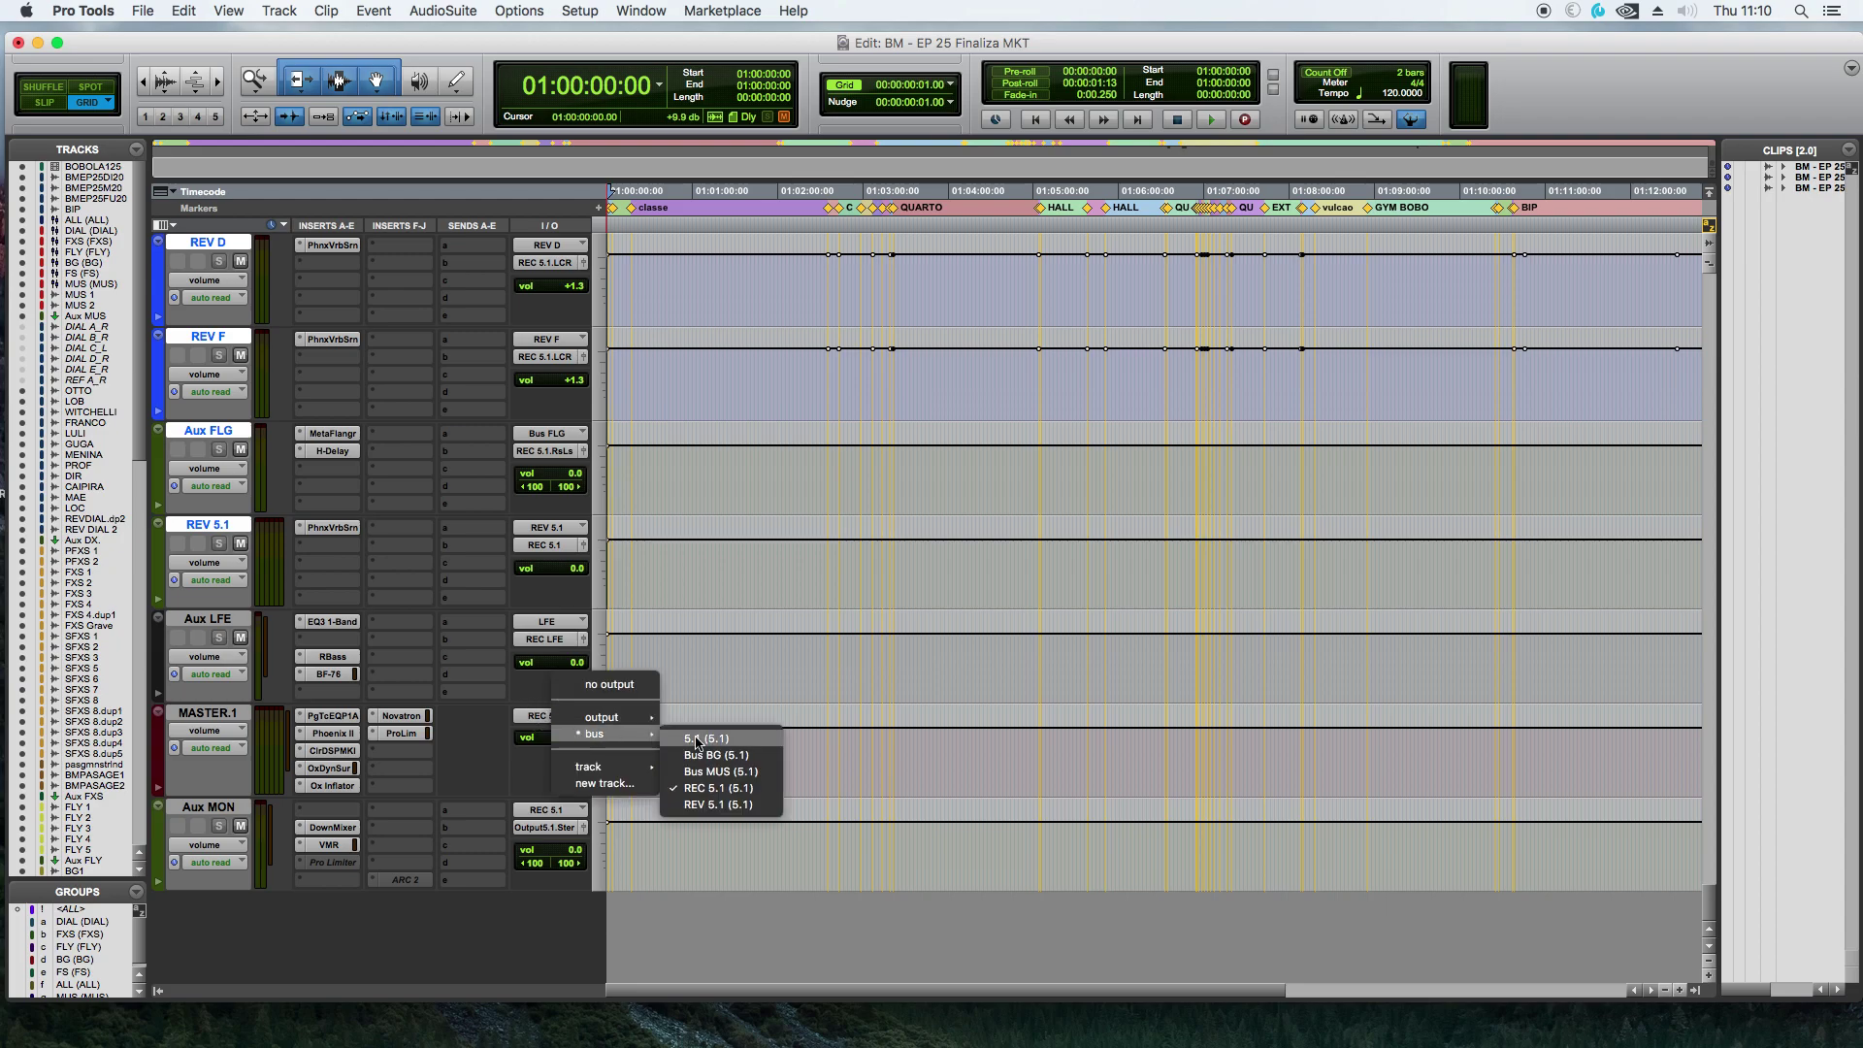
left_click(765, 795)
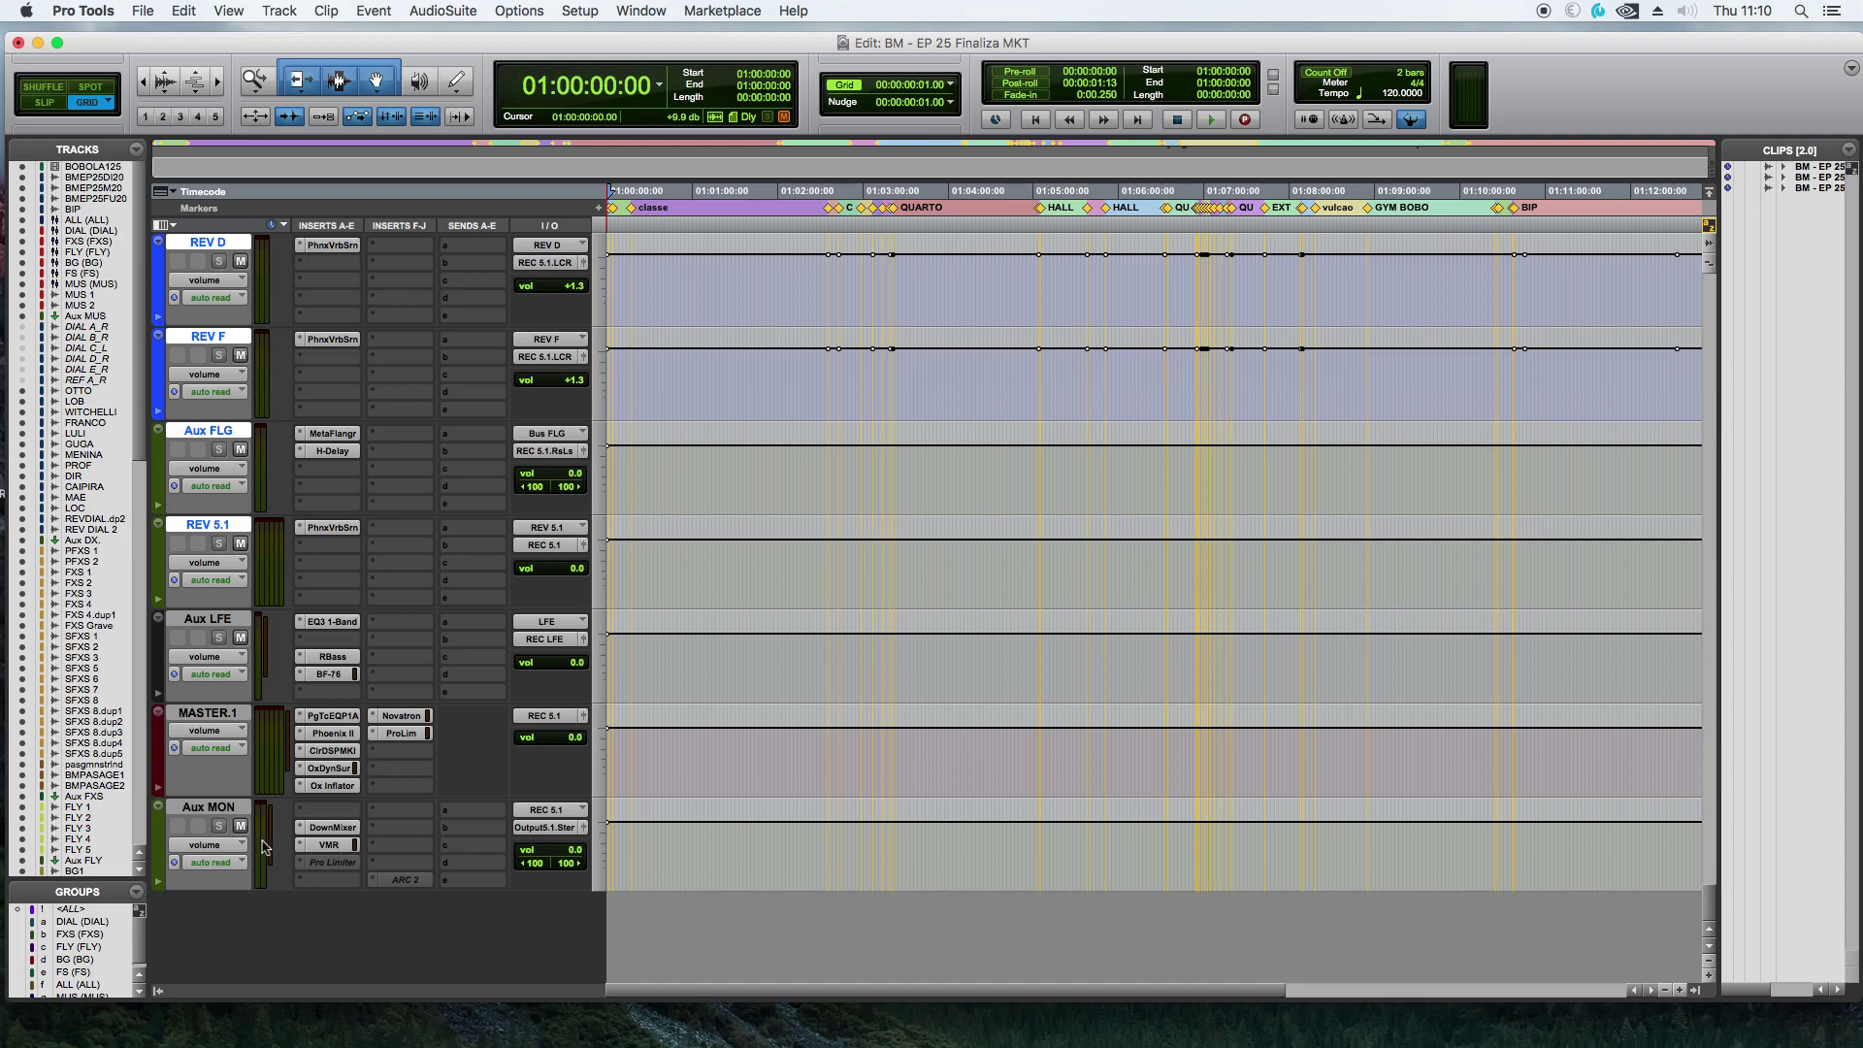
left_click(548, 812)
mouse_move(594, 811)
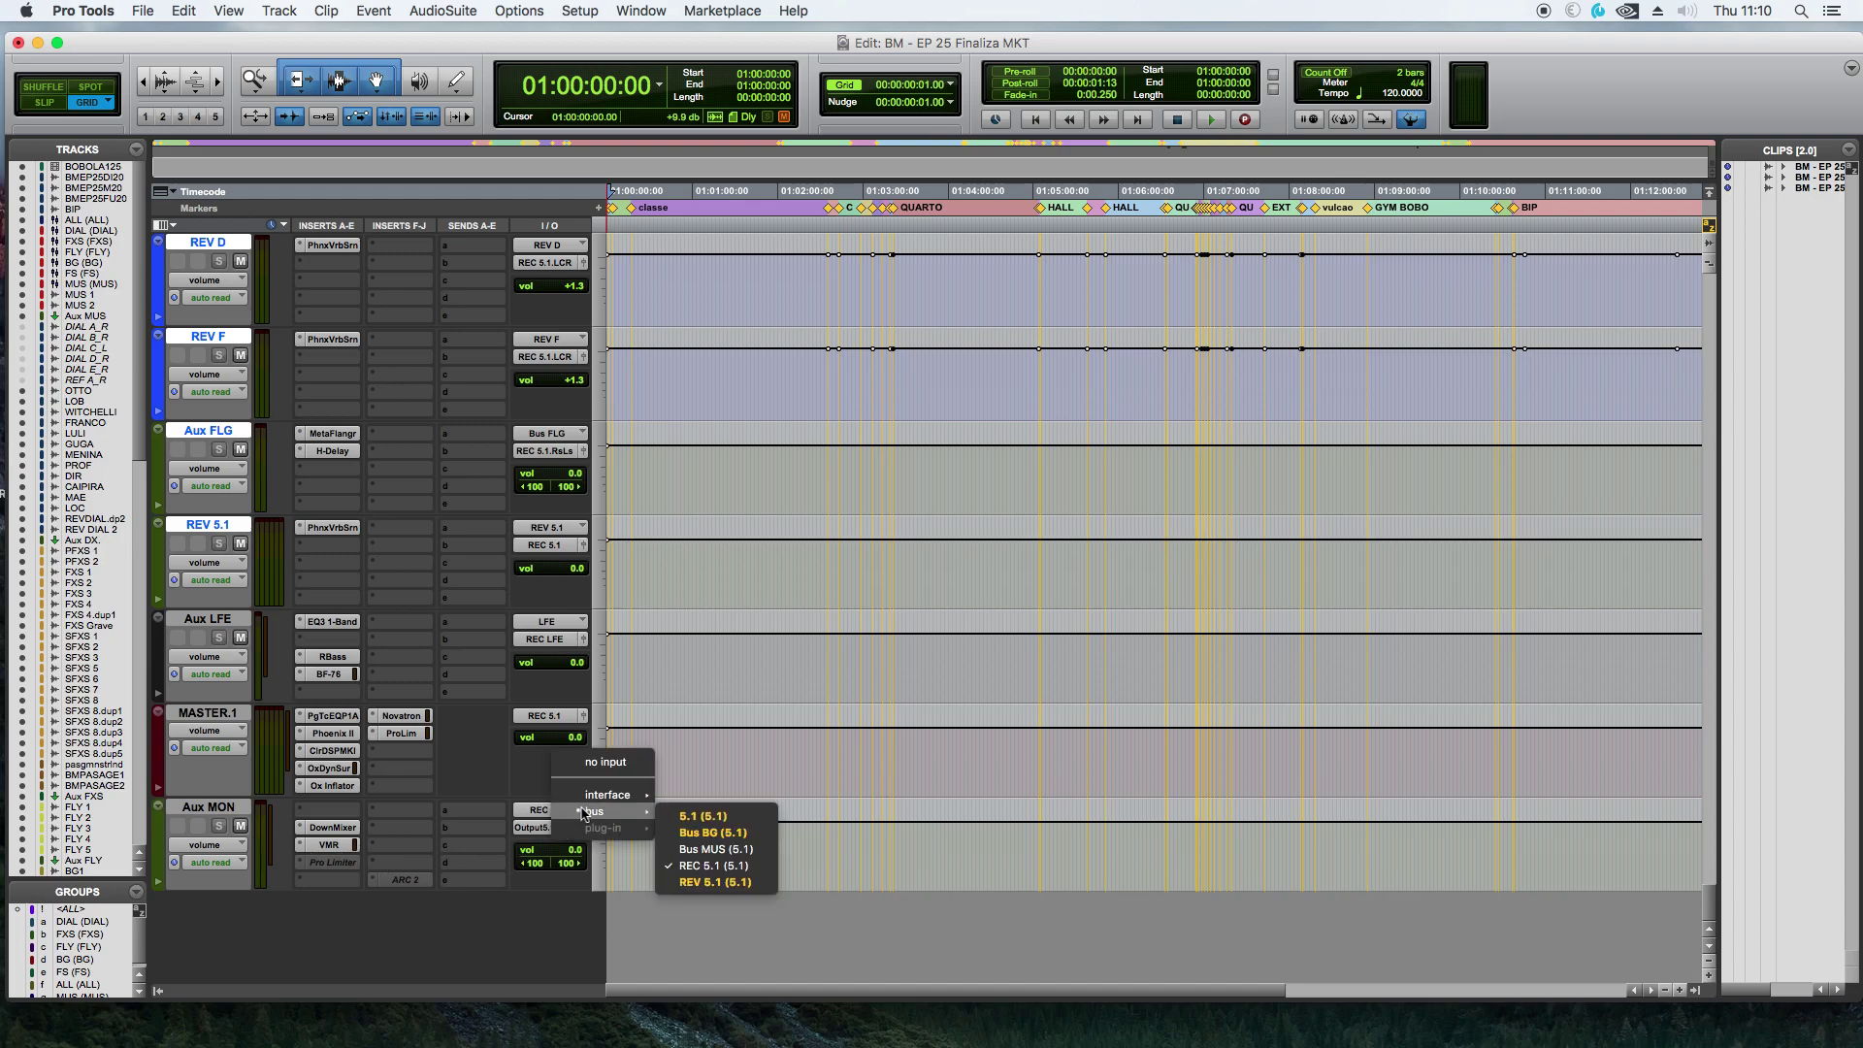
left_click(773, 869)
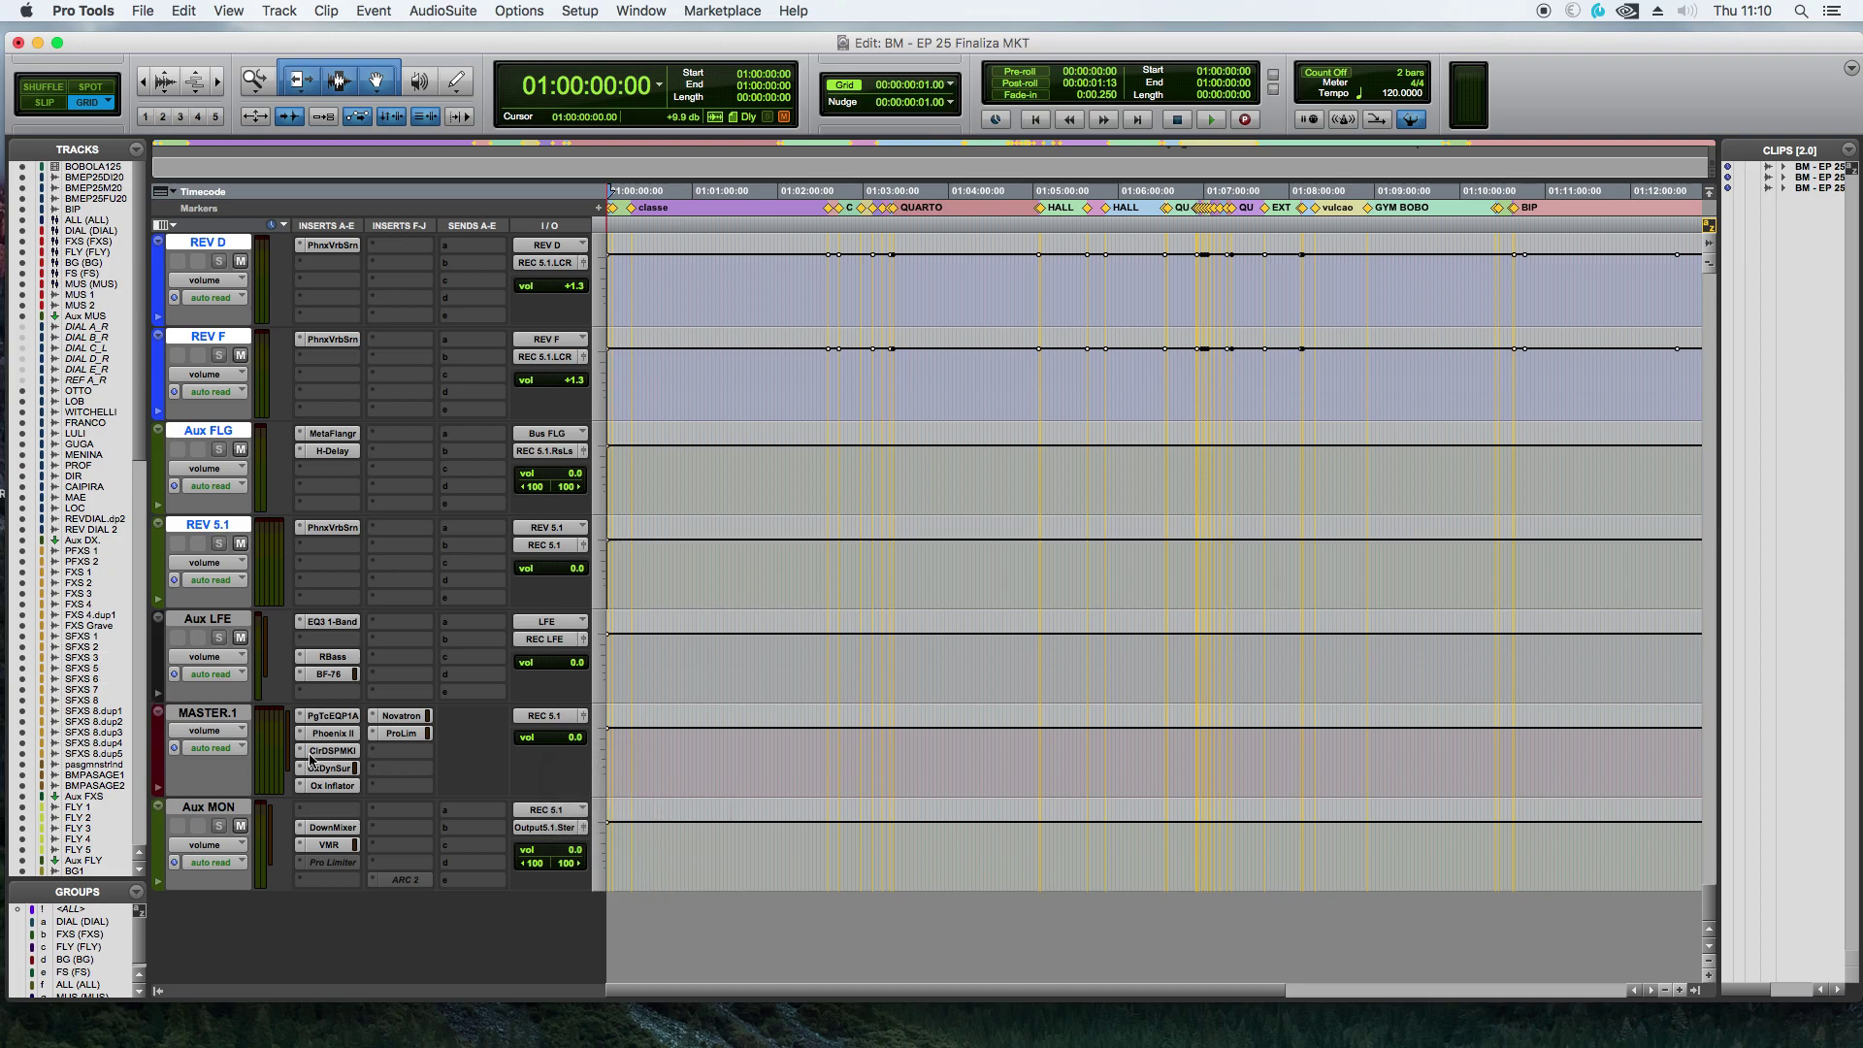
Step: Remove the DownMixer and VMR inserts from Aux MON and route its output to Output 5.1
left_click(305, 844)
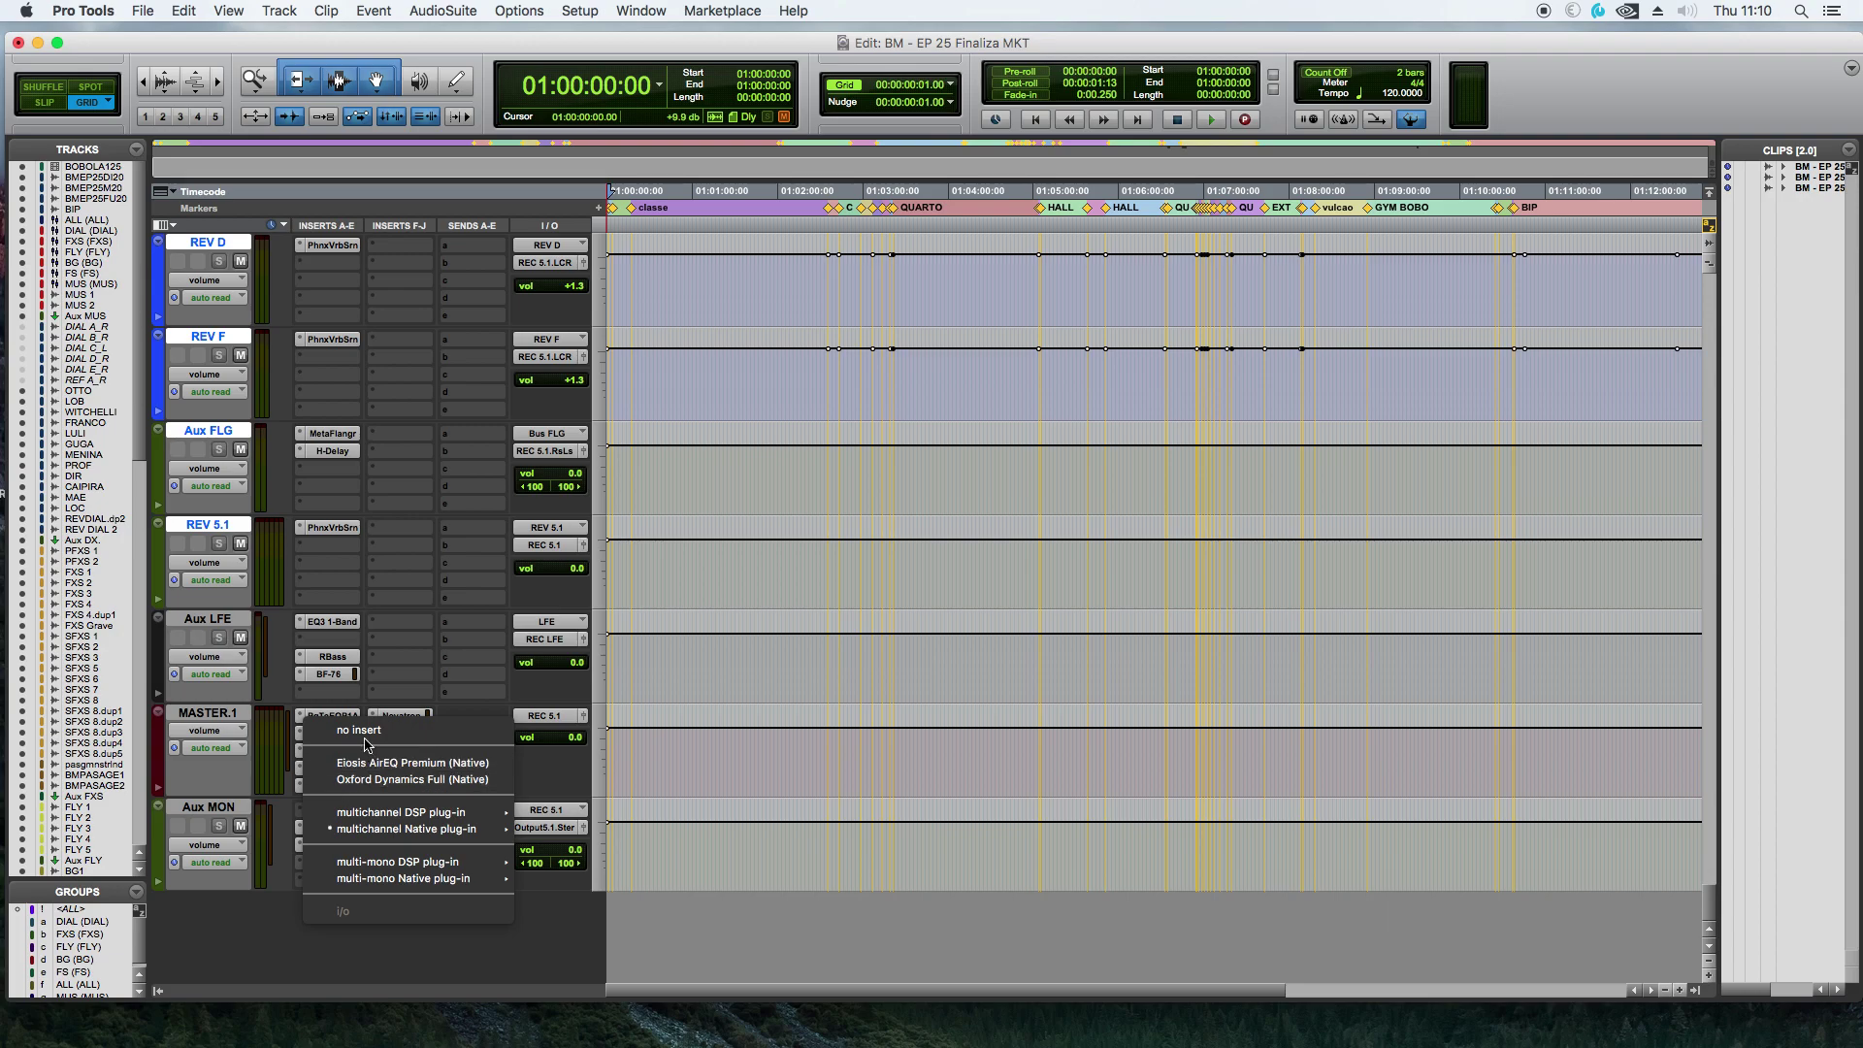
left_click(330, 721)
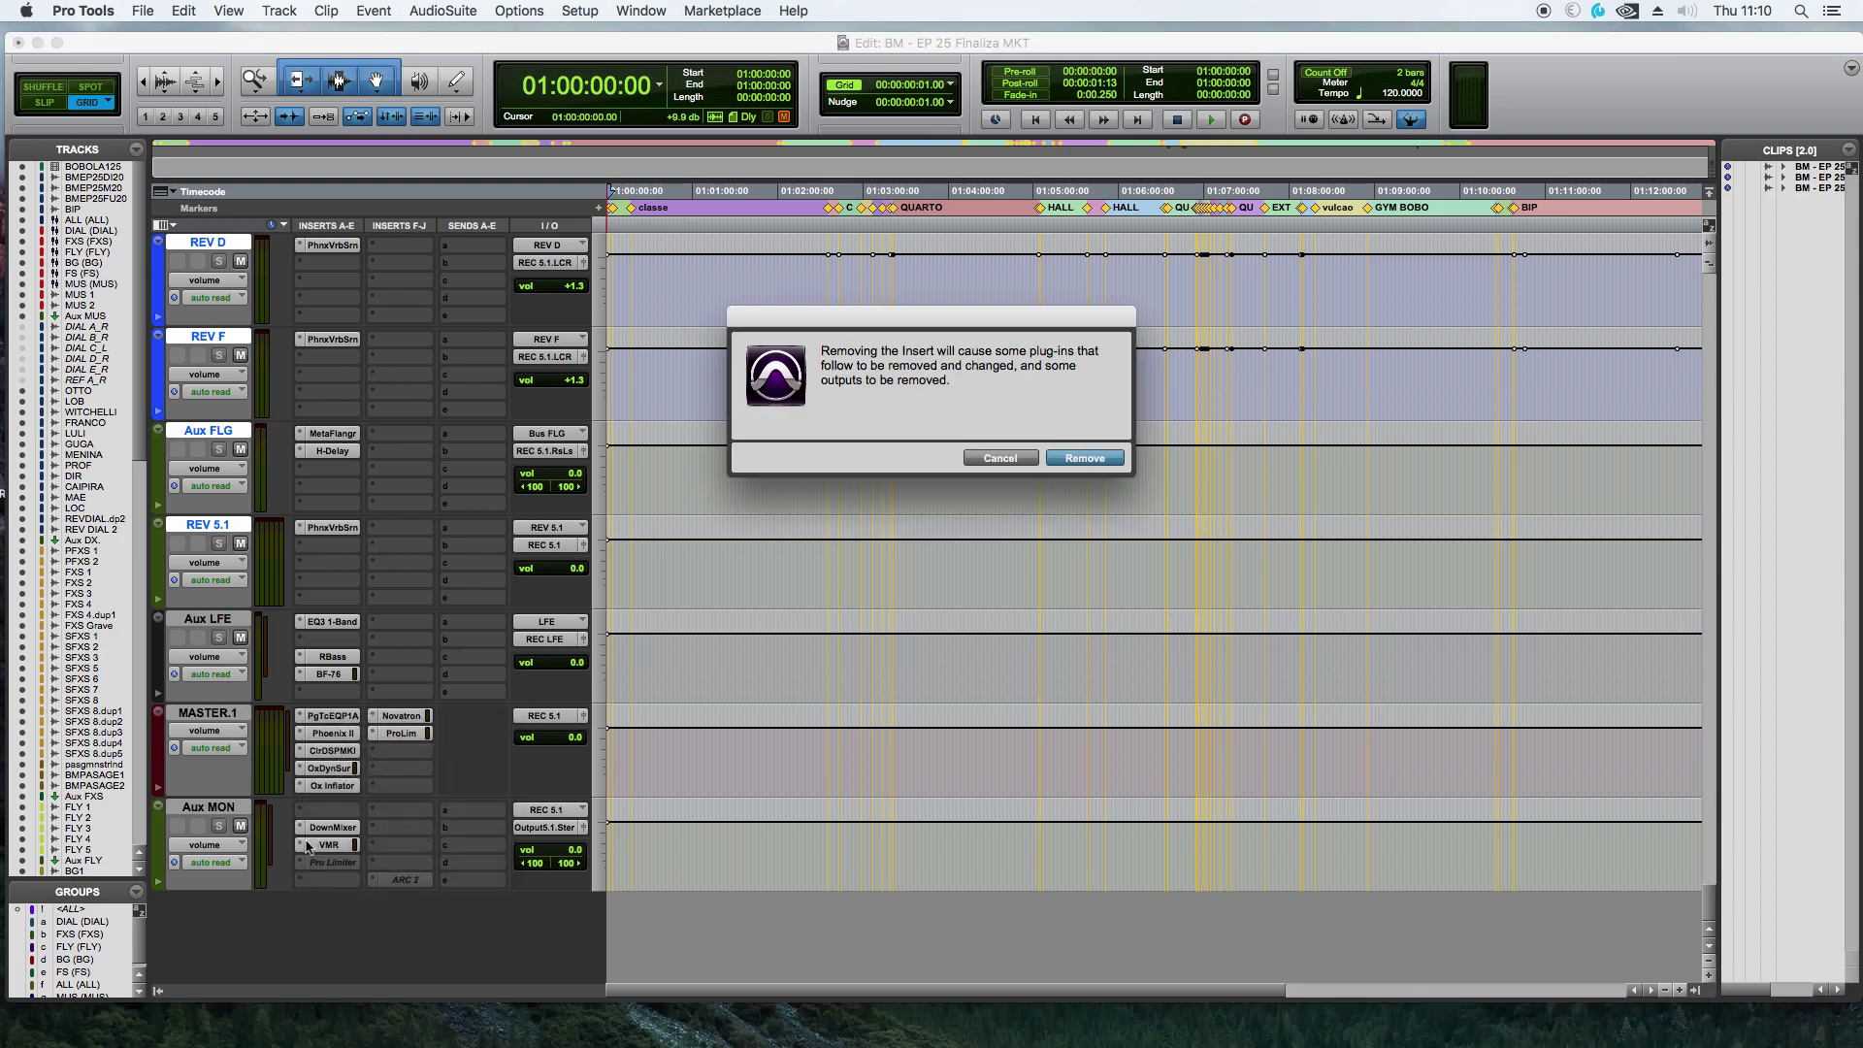
left_click(1067, 460)
left_click(527, 833)
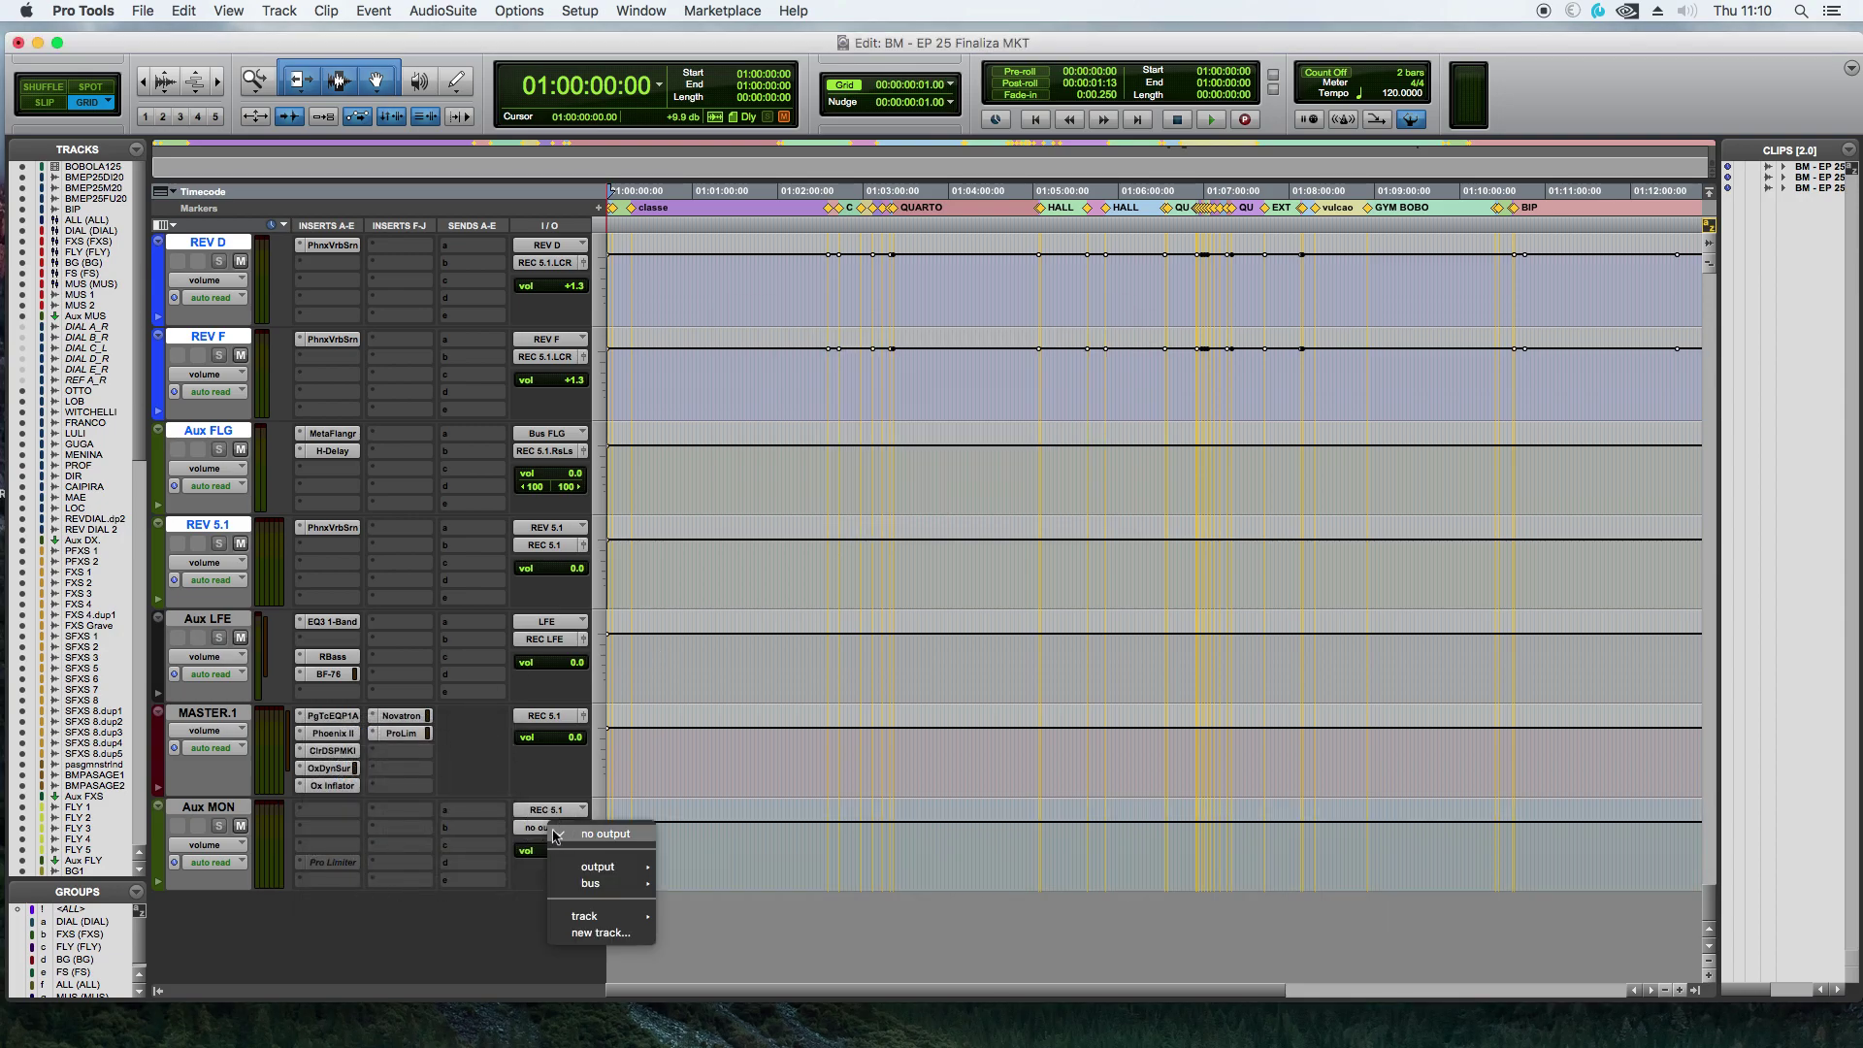
left_click(493, 850)
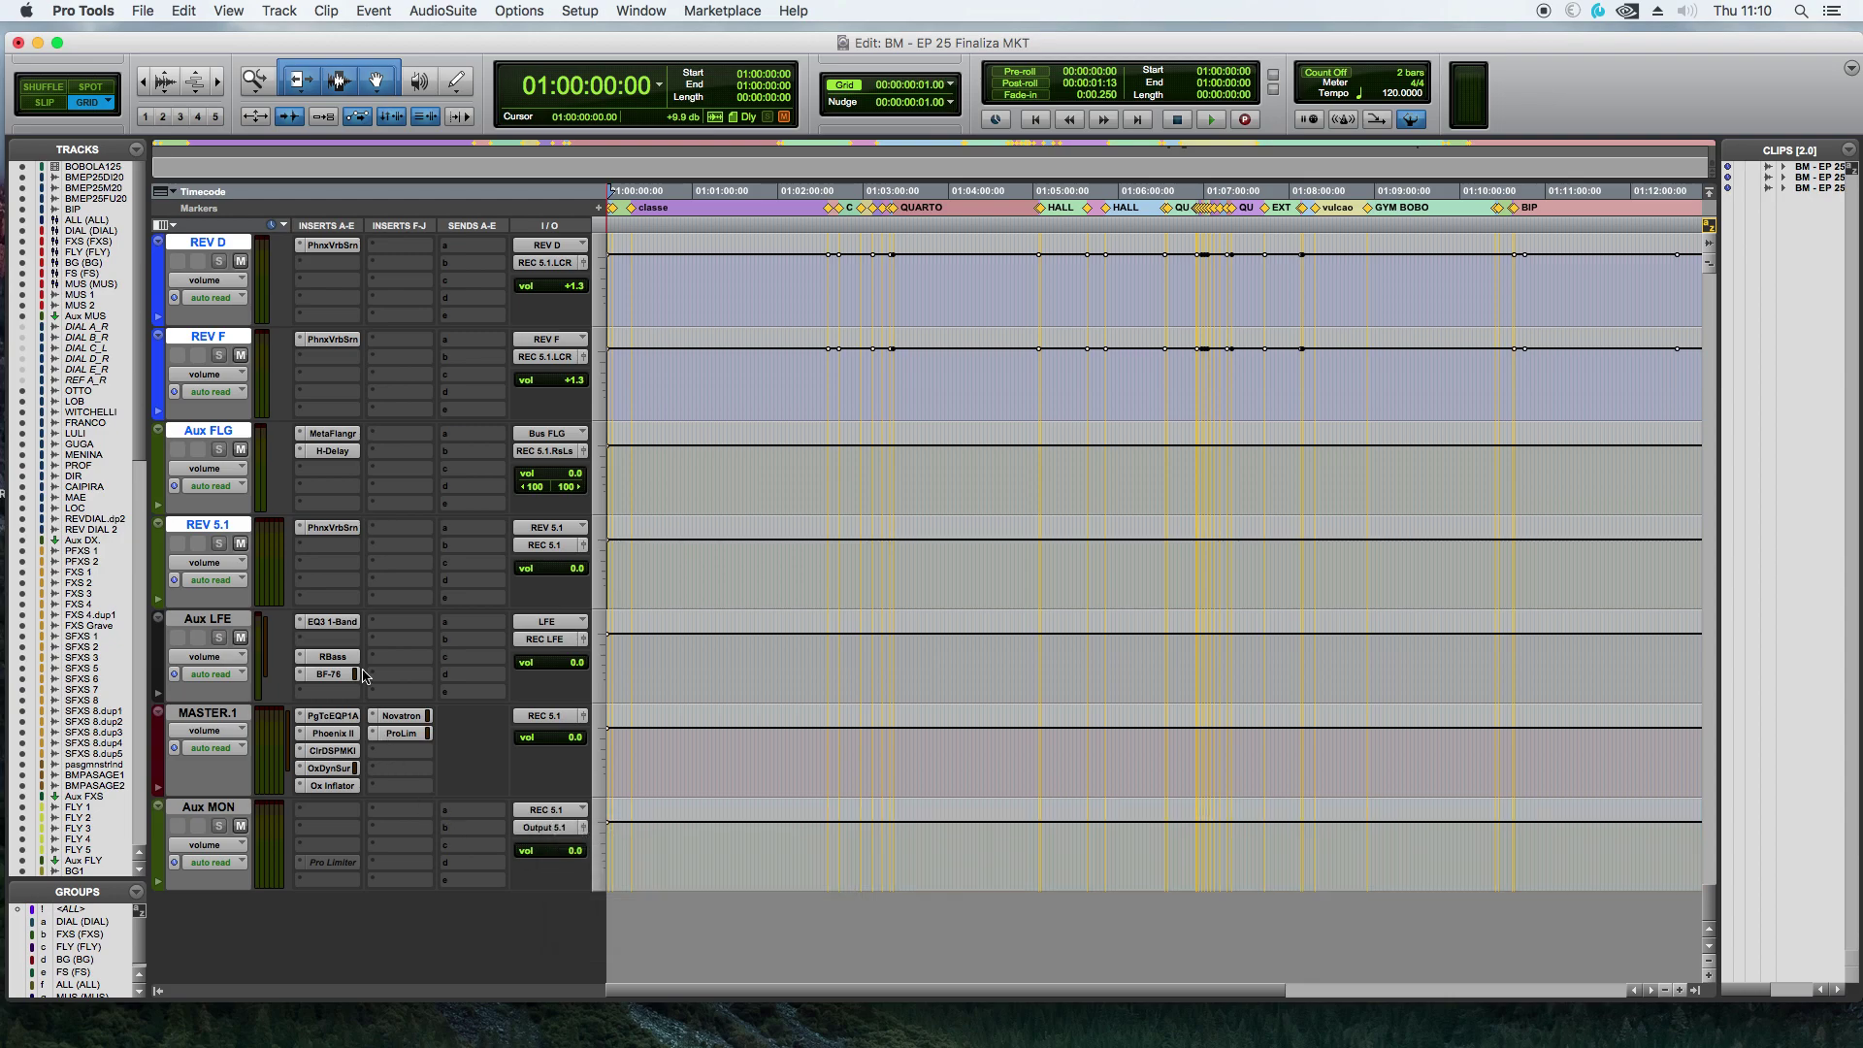